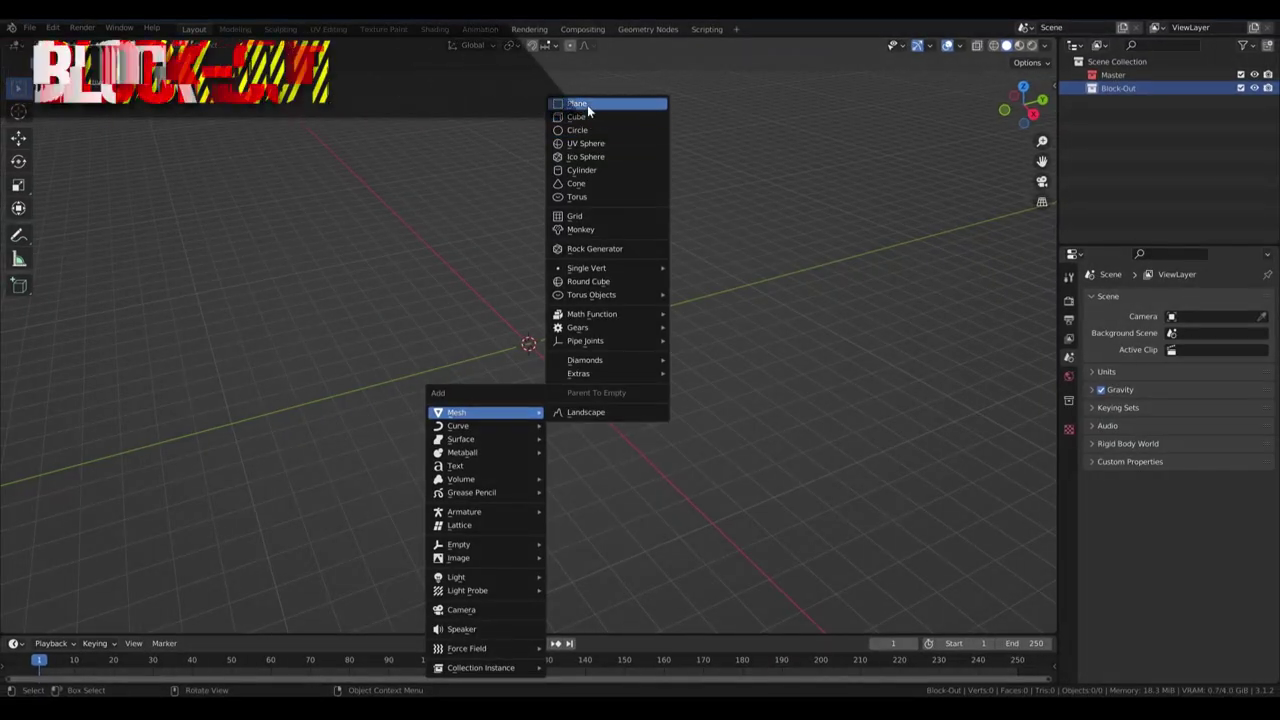
Step: Add a ground plane and scale it up tenfold
left_click(587, 105)
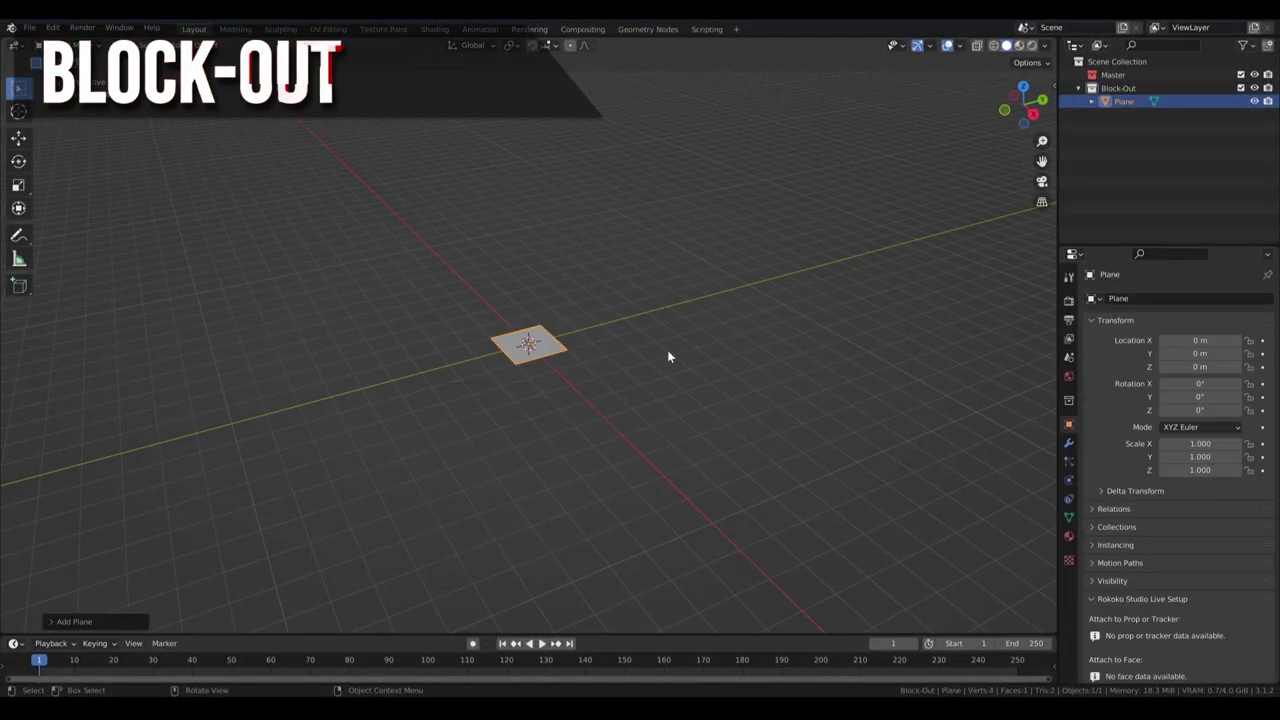
type("s10")
key("Return")
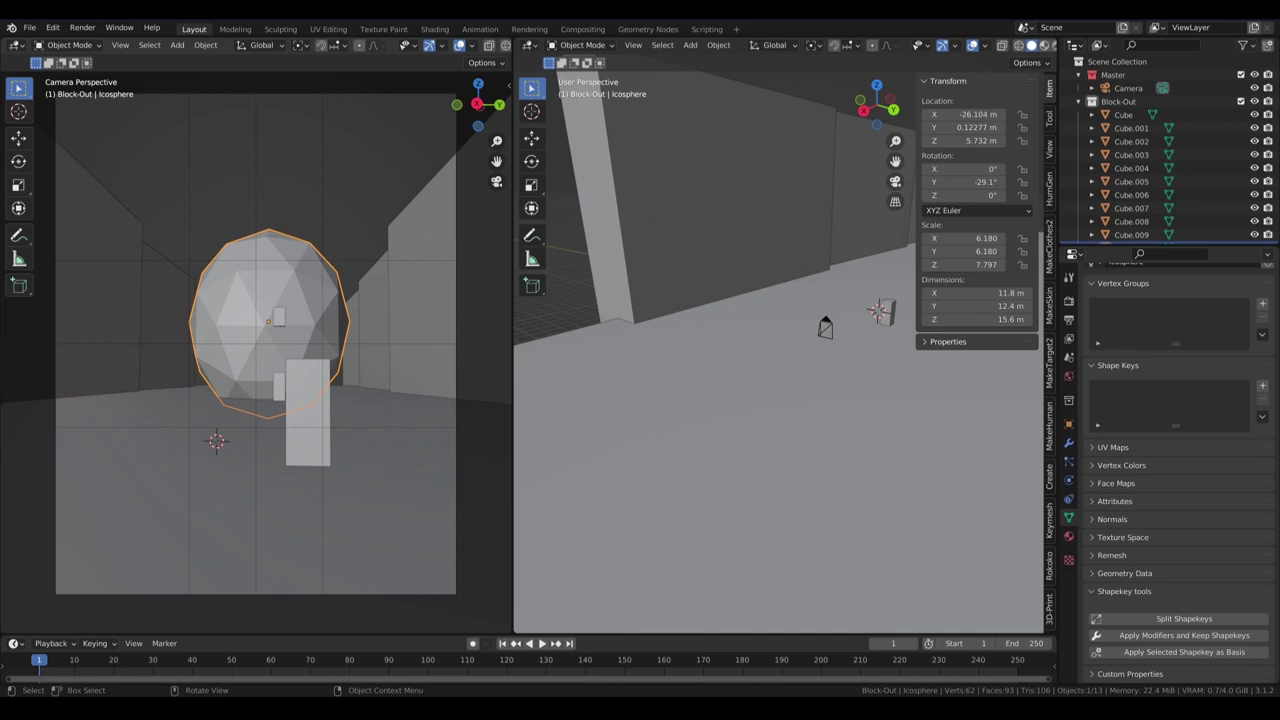
Step: Resize the icosphere skull and move the small Cube.007 figure block in front of it
left_click(440, 385)
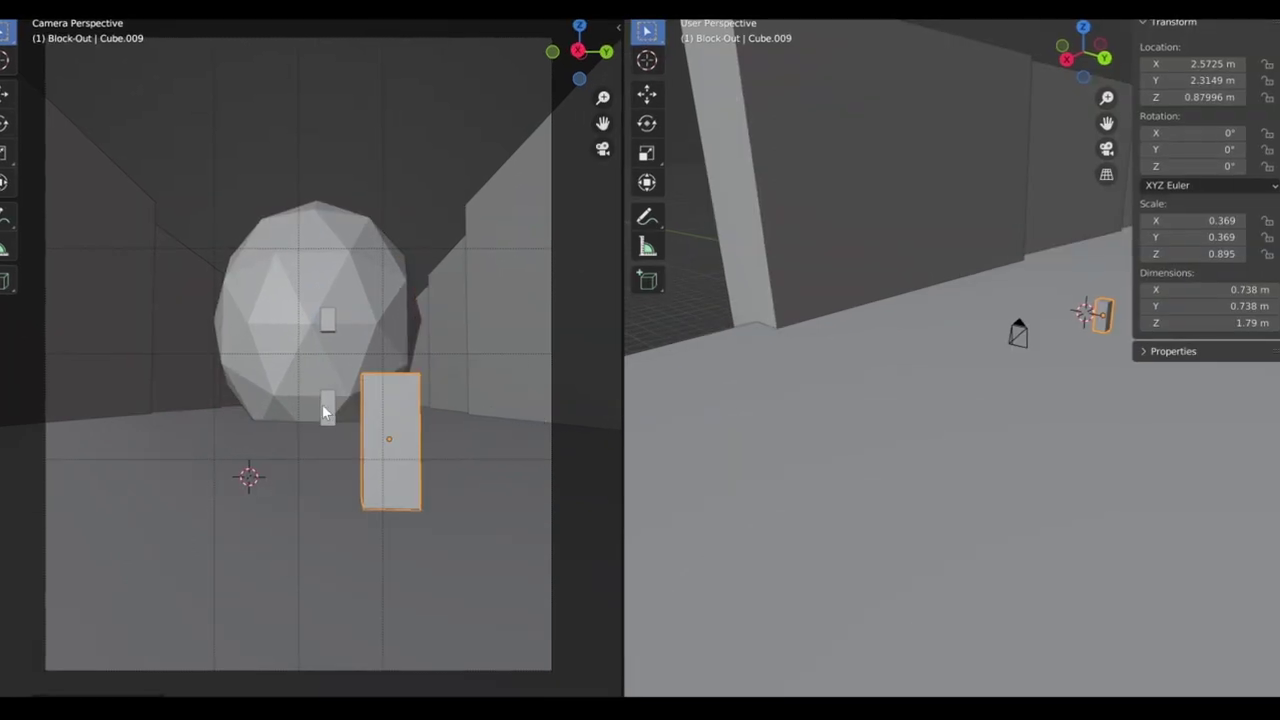
left_click(271, 384)
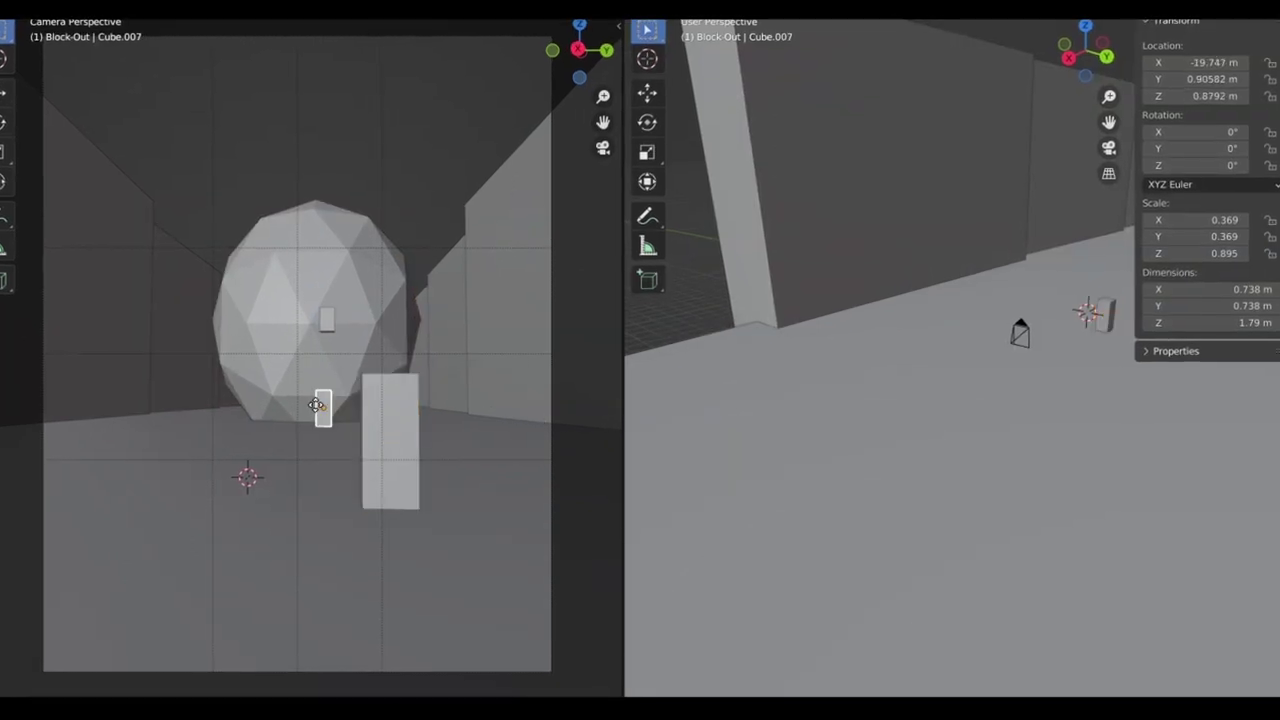
left_click(265, 407)
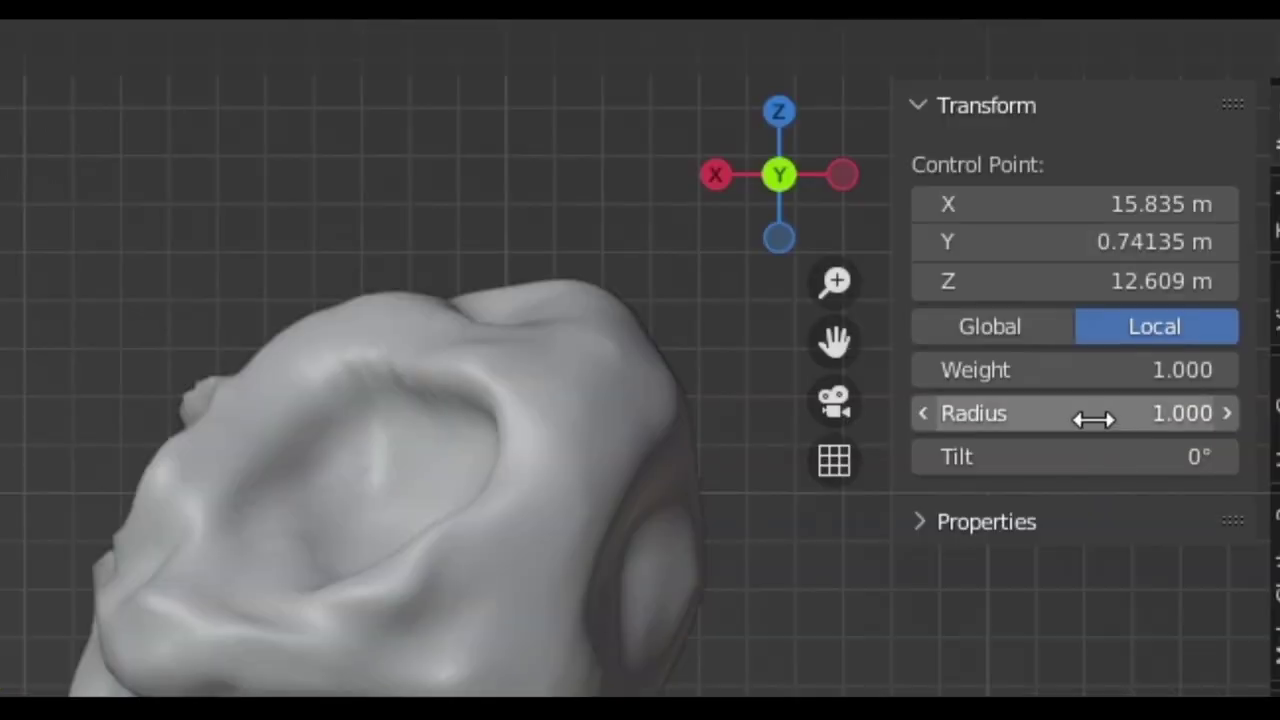
Step: Thin the tusk to radius 0.890, reframe the camera on the skull, then view the scanned rocks
left_click_drag(1086, 417, 1050, 417)
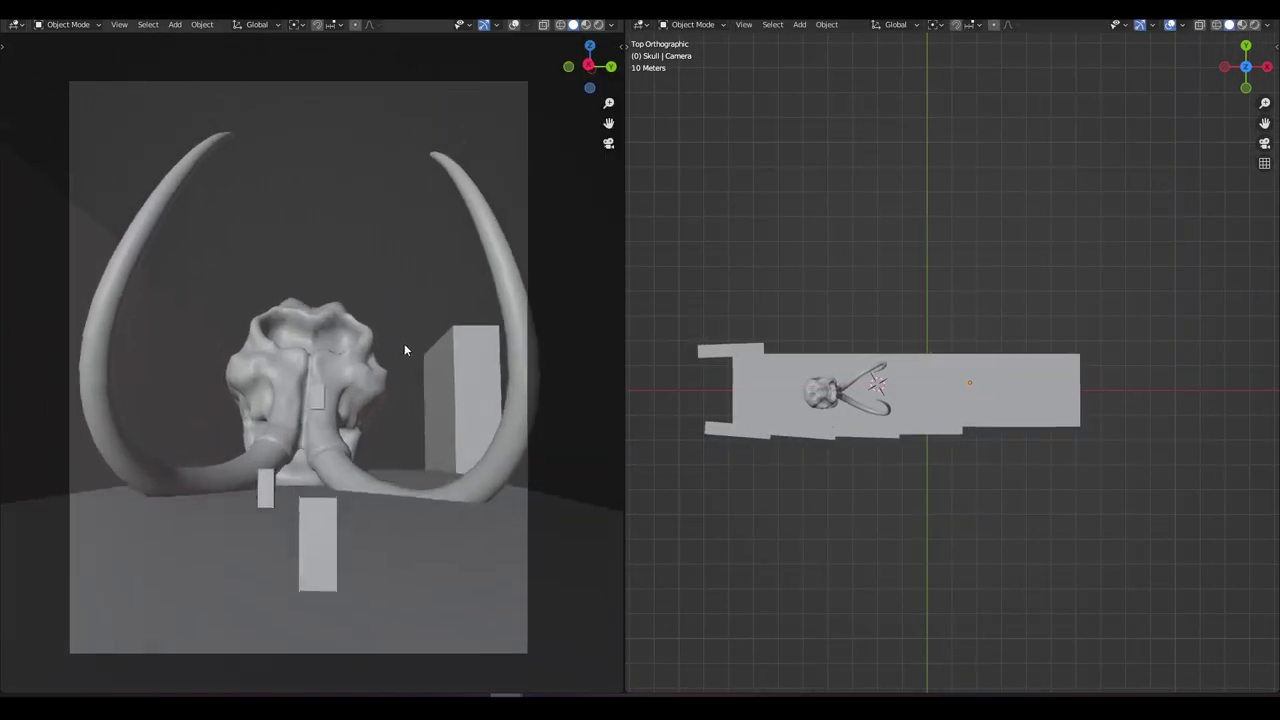
middle_click_drag(404, 343, 420, 330)
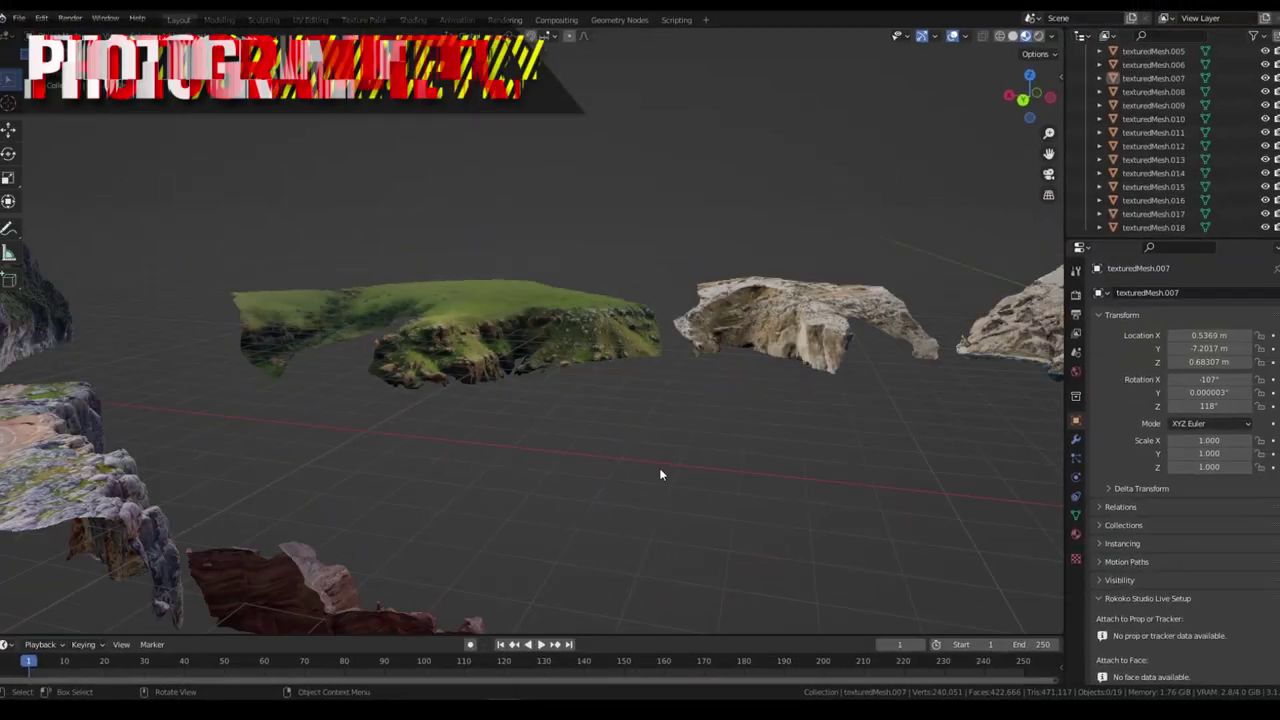
middle_click_drag(261, 407, 432, 403)
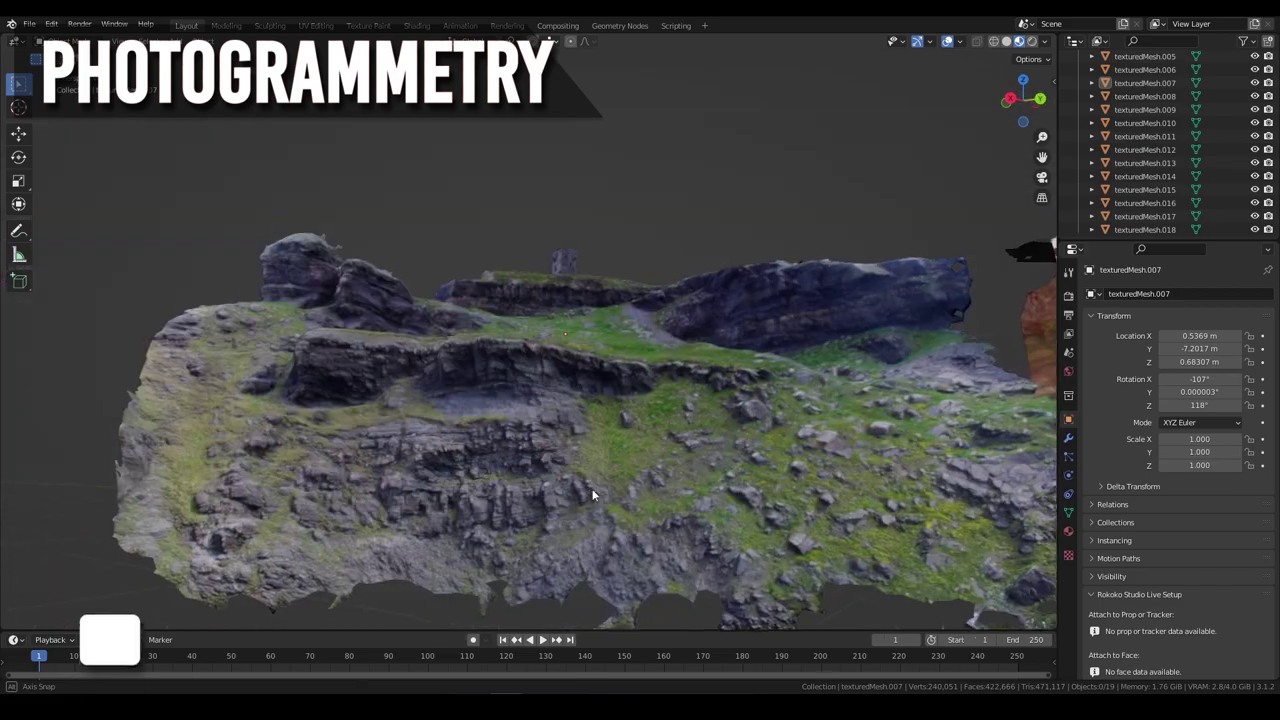
Step: Browse the Pexels 'canyon drone' video results for usable desert cliff footage
middle_click_drag(540, 470, 586, 506)
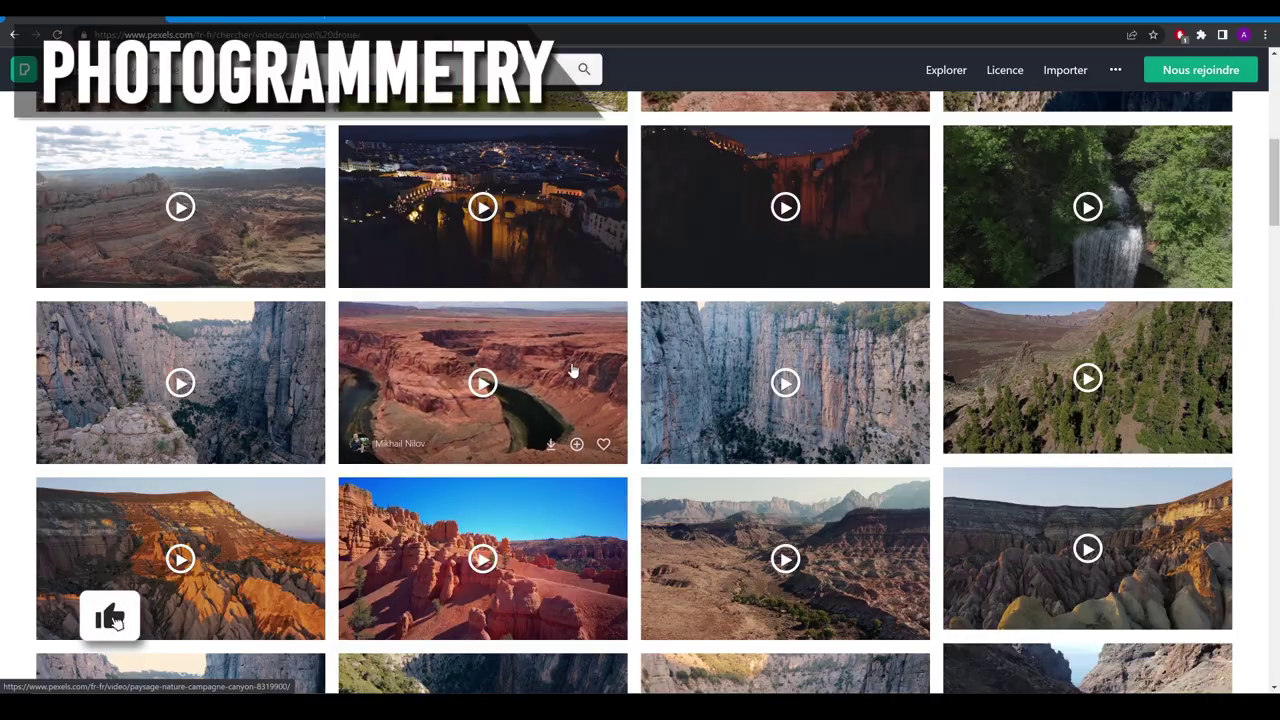
scroll(754, 312, "down", 1)
scroll(754, 312, "down", 2)
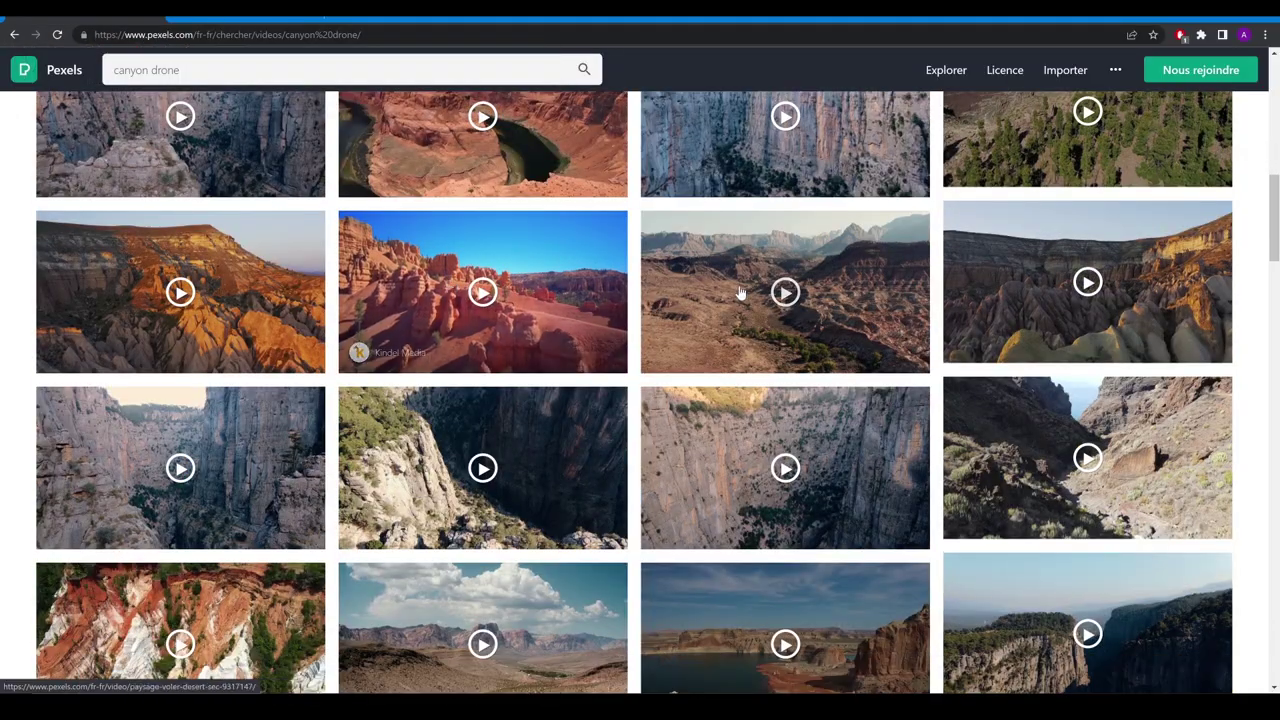
scroll(1005, 285, "down", 5)
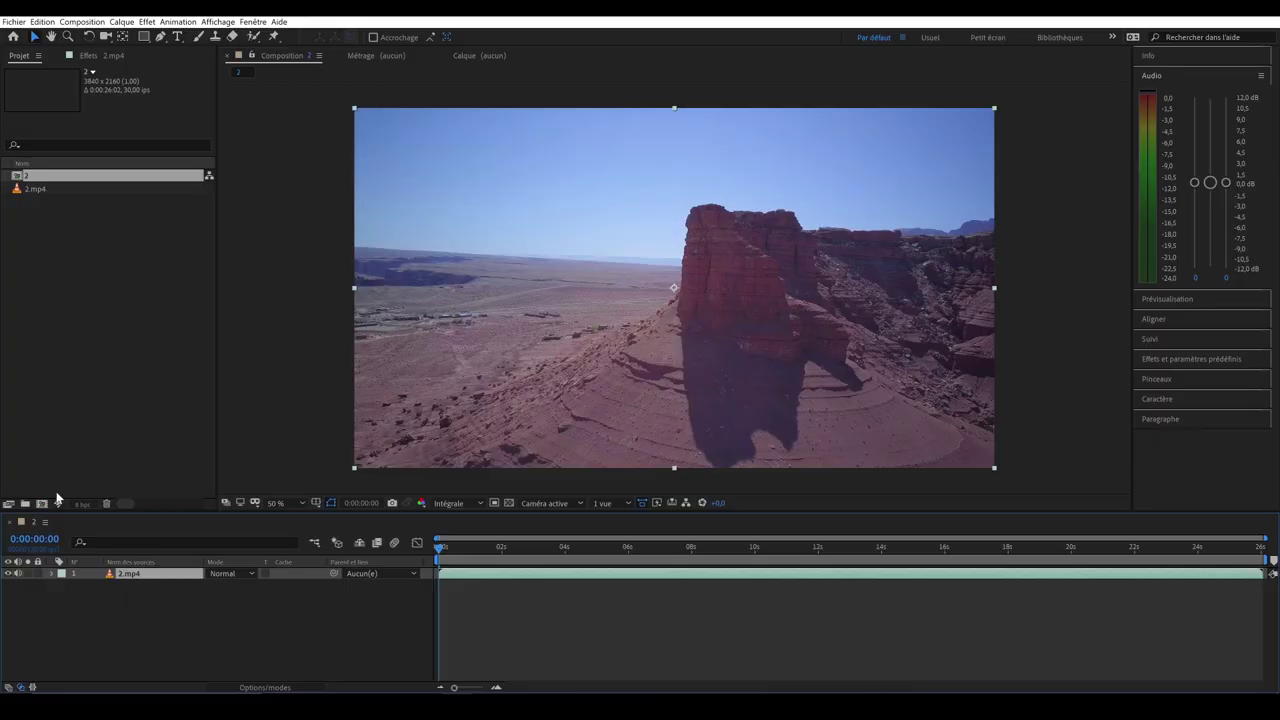
Step: Time-stretch the cliff footage by factor 2 and lift the Curves adjustment to brighten it
left_click(121, 21)
mouse_move(158, 128)
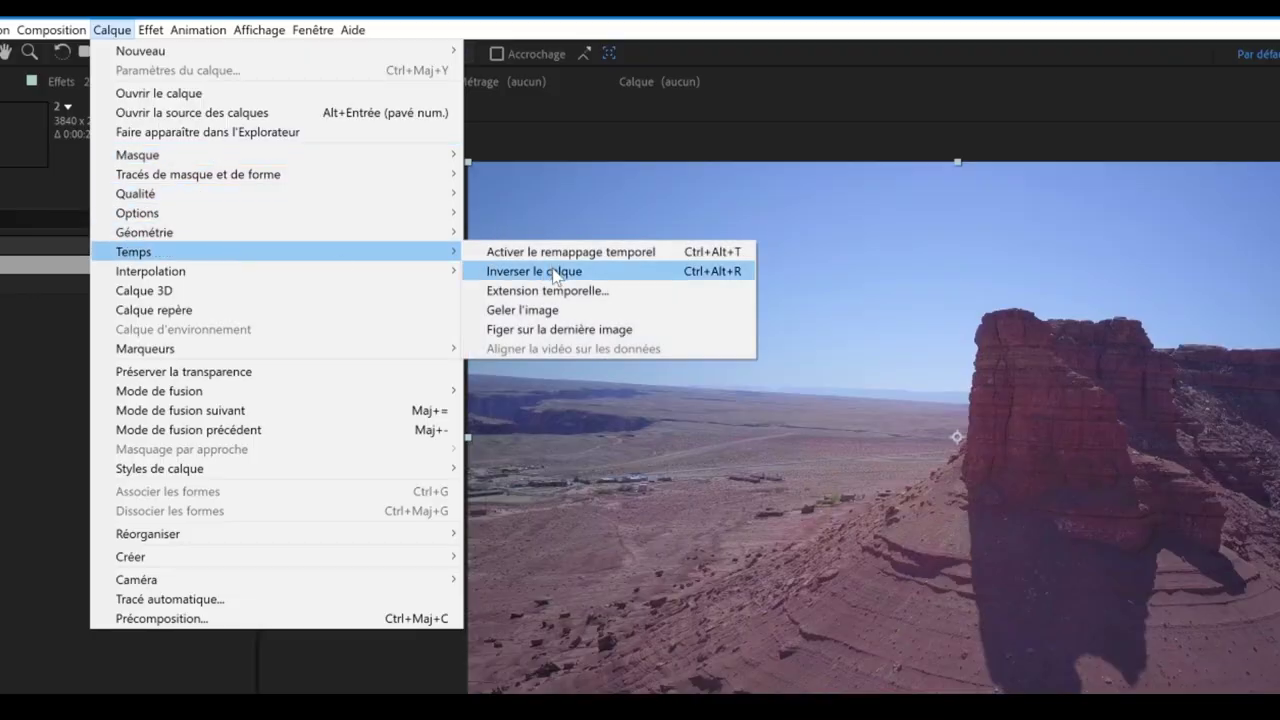
left_click(314, 142)
type("2")
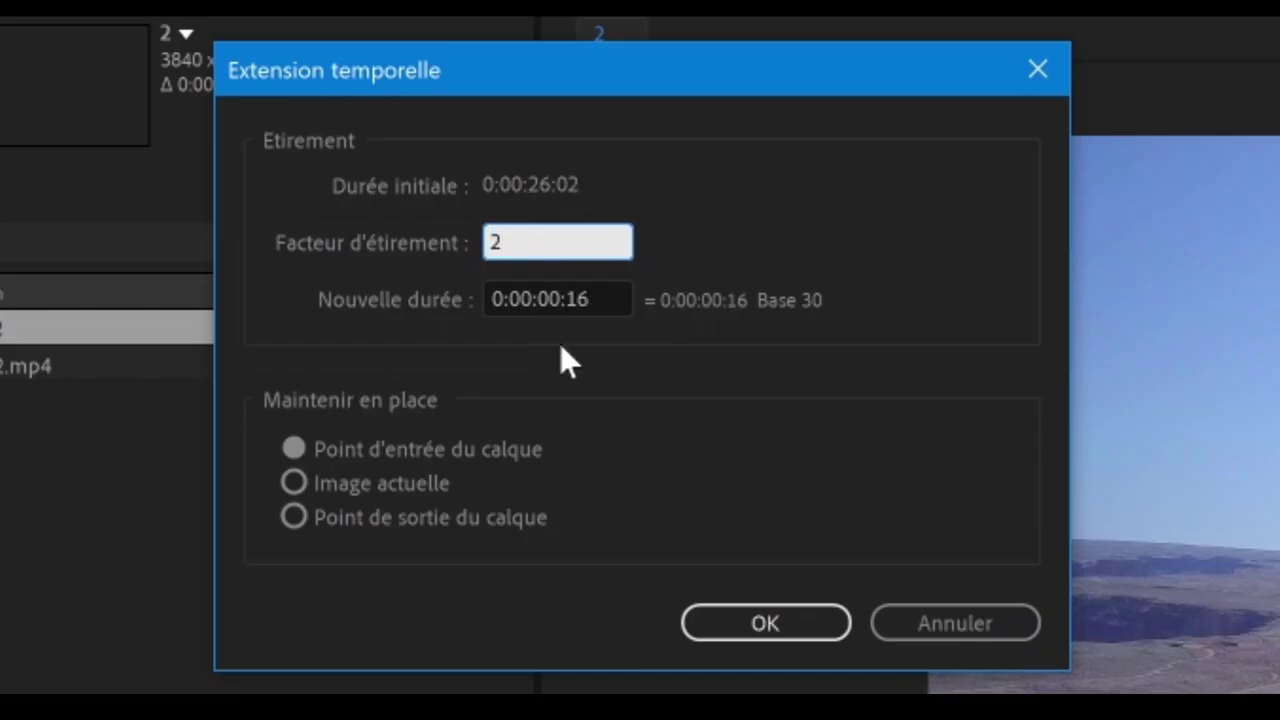
key("Return")
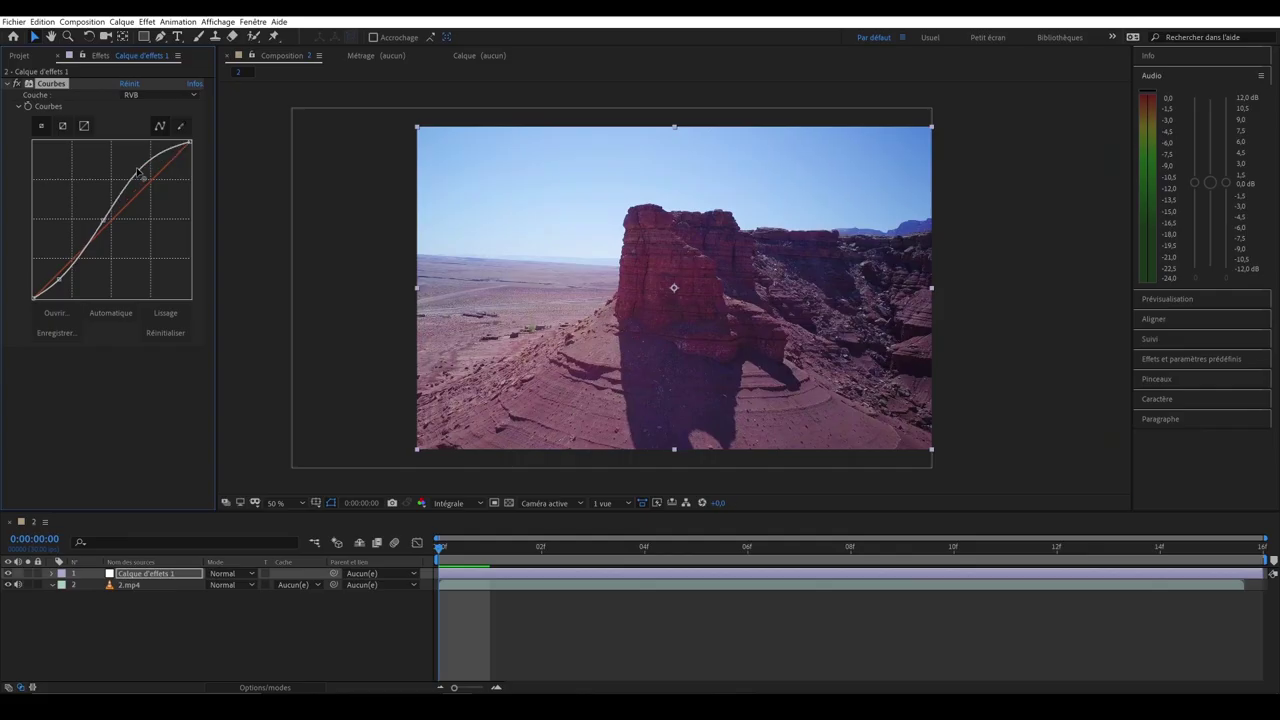
left_click_drag(148, 196, 140, 174)
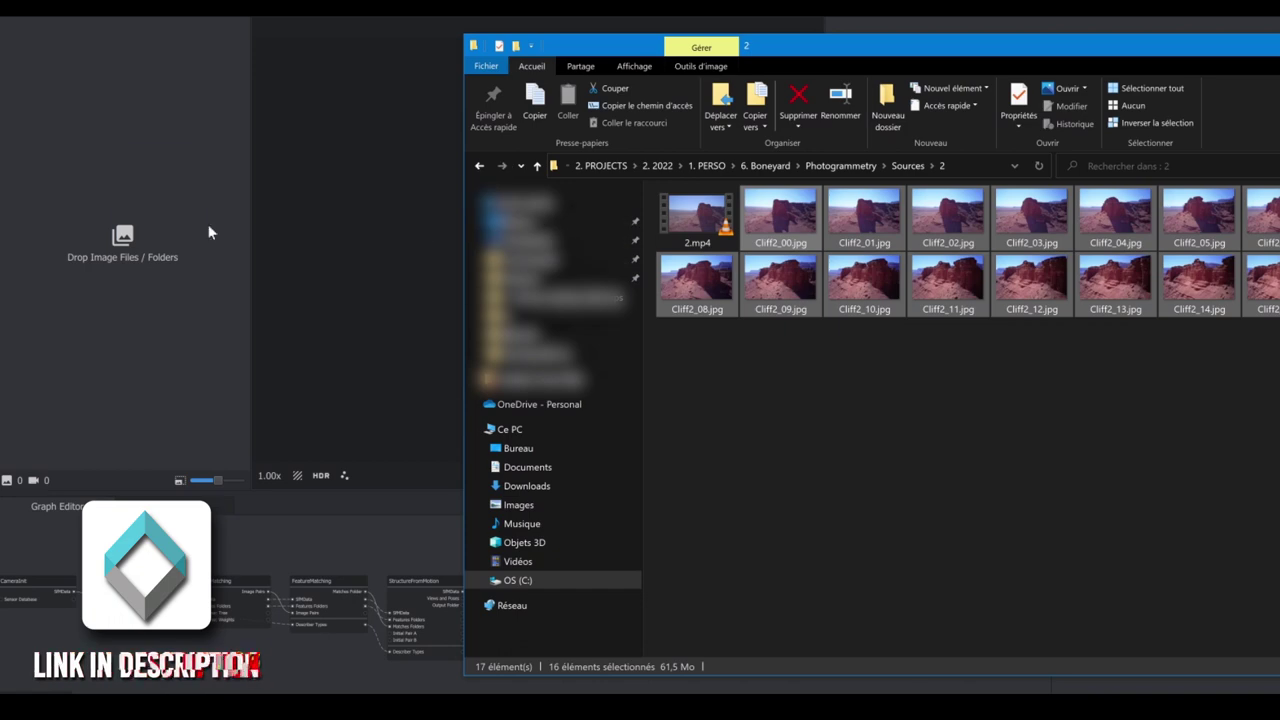
Step: Load the Cliff2 image frames into Meshroom's Images panel and start the reconstruction
left_click_drag(208, 232, 155, 218)
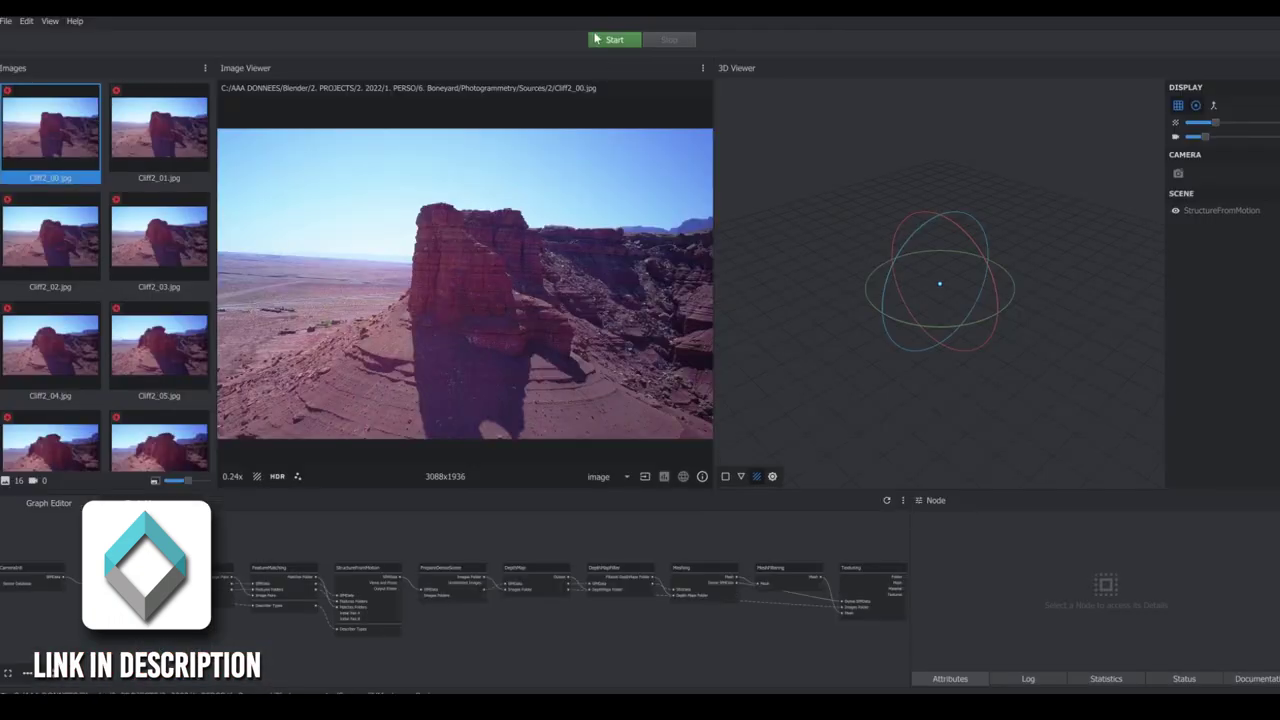
left_click(614, 39)
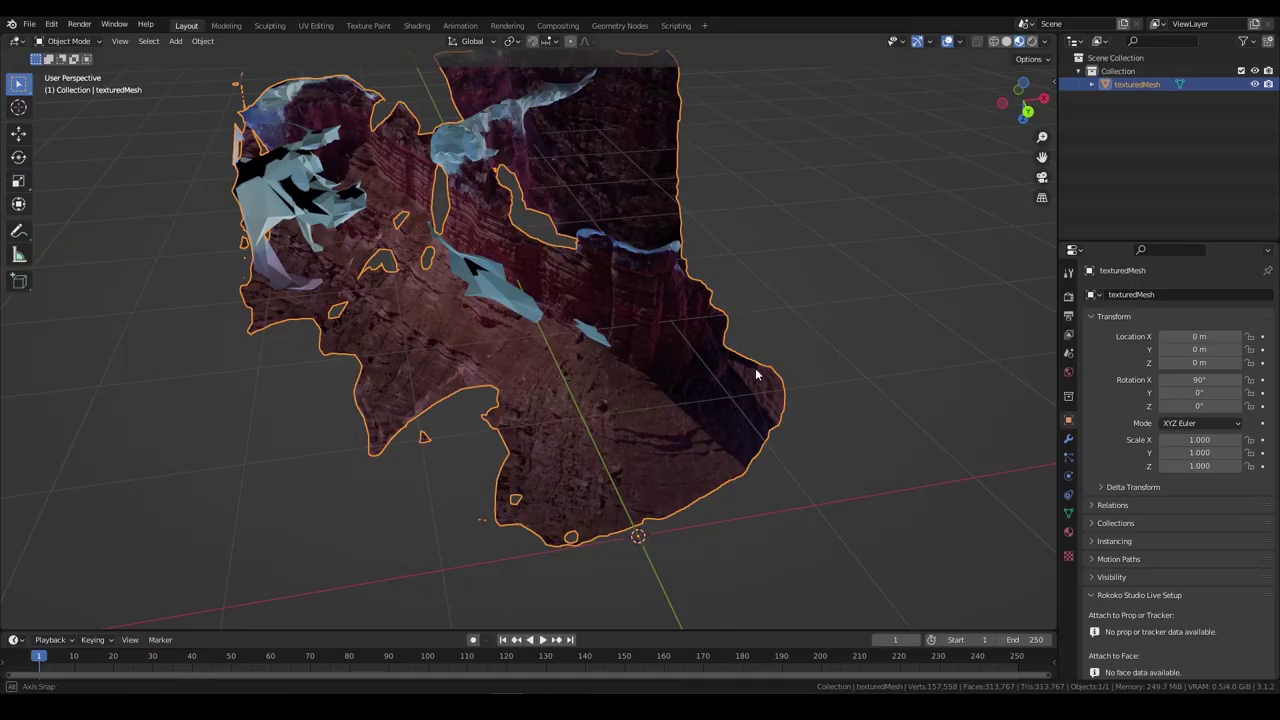
Step: Delete the stray fragments by selecting the main cliff piece and inverting the selection
middle_click_drag(757, 375, 529, 349)
key("Tab")
key("l")
key("ctrl+i")
key("x")
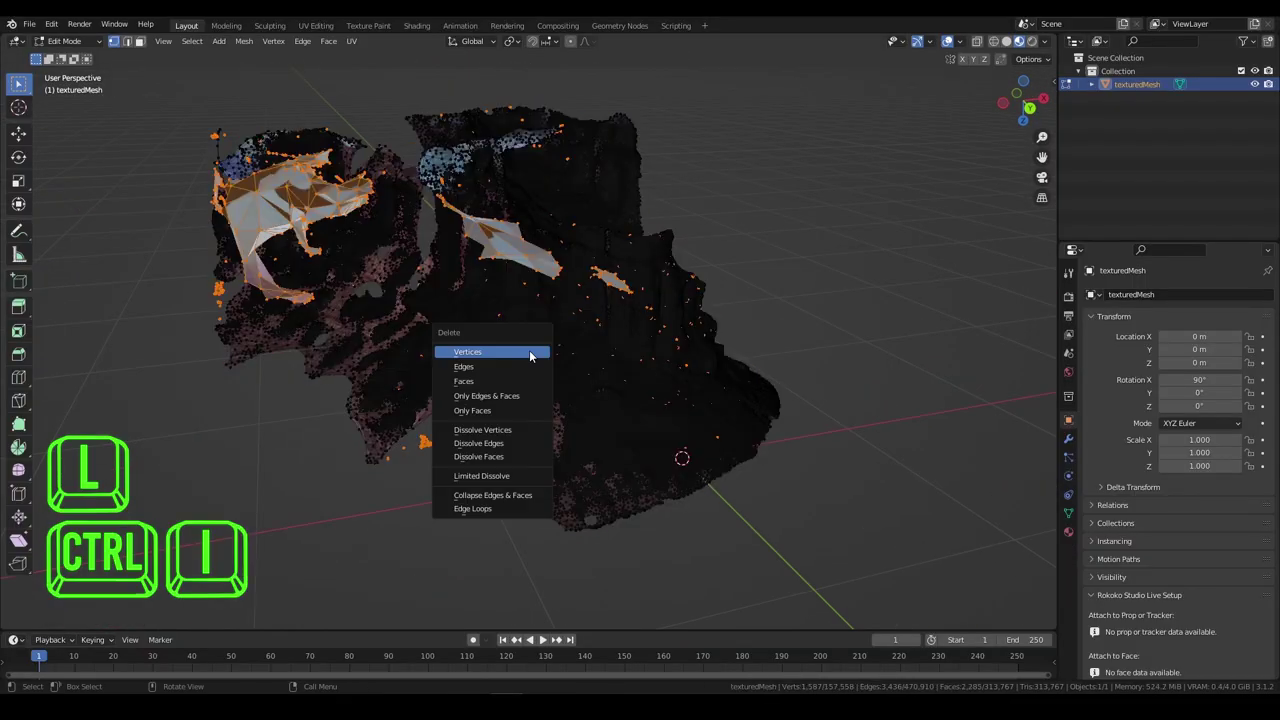
left_click(529, 351)
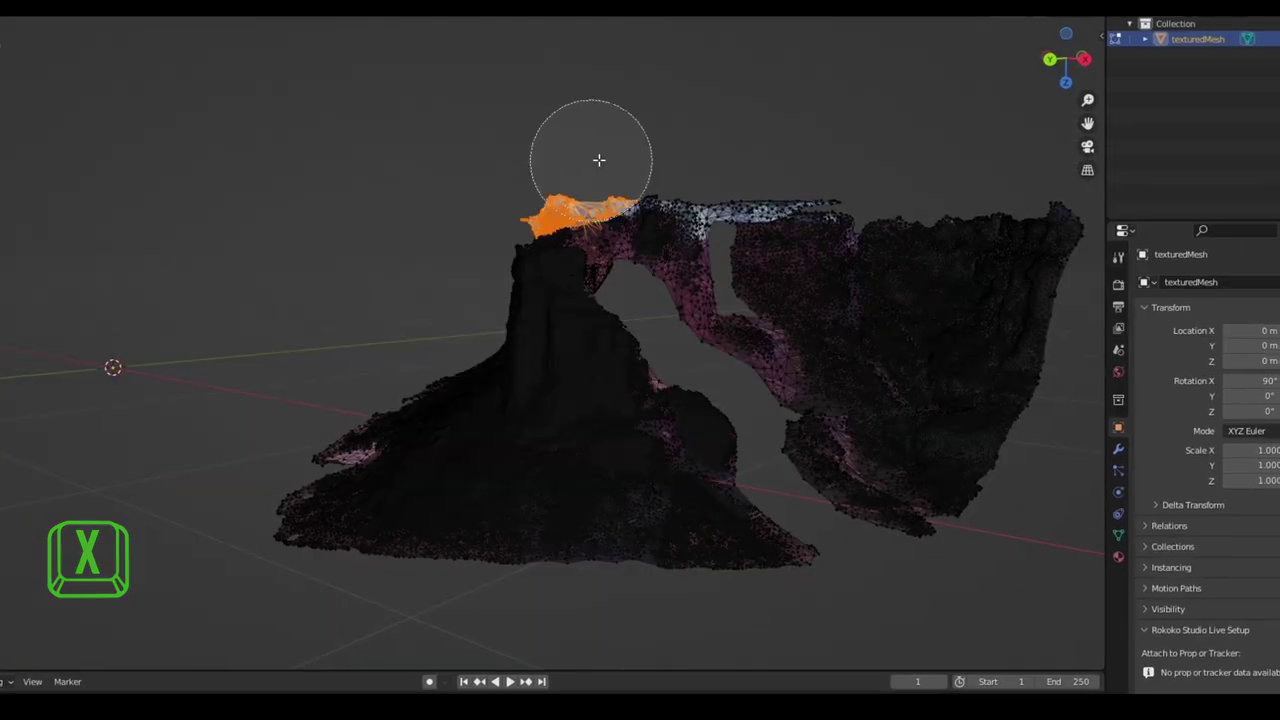
Step: Delete the ragged vertices along the cliff top and export the mesh as Wavefront OBJ
left_click_drag(619, 192, 699, 194)
key("x")
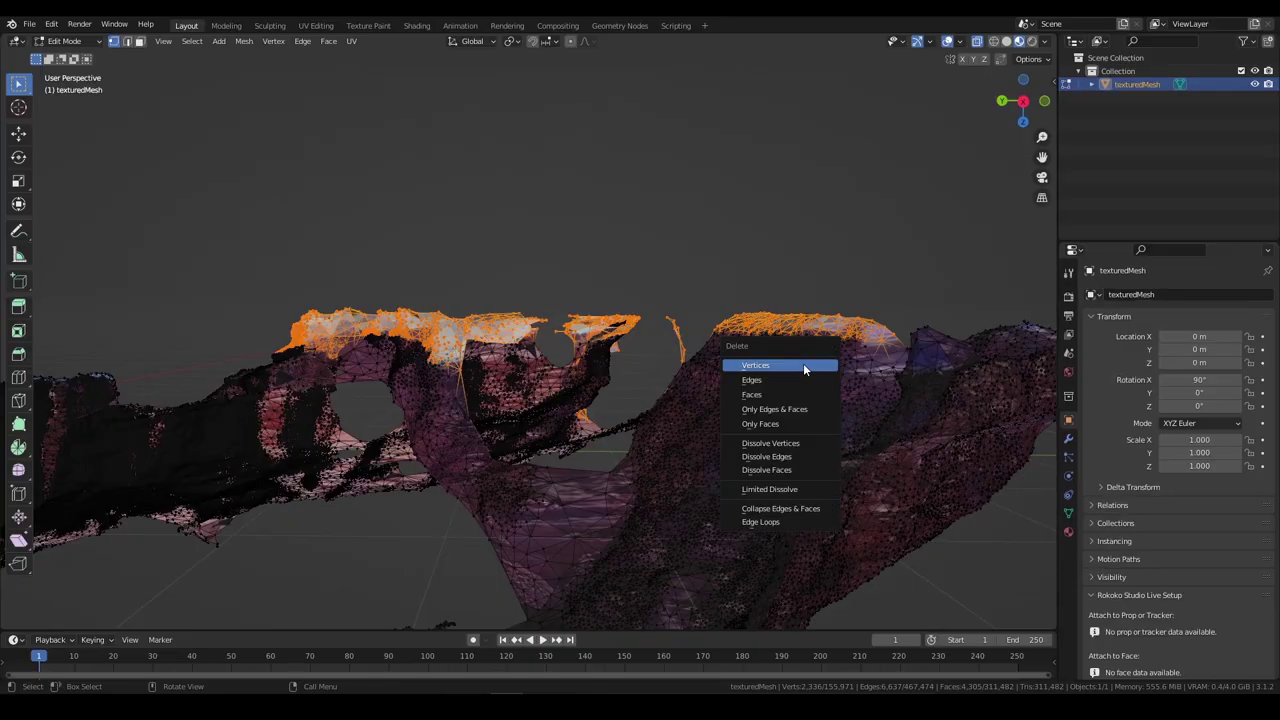
mouse_move(107, 214)
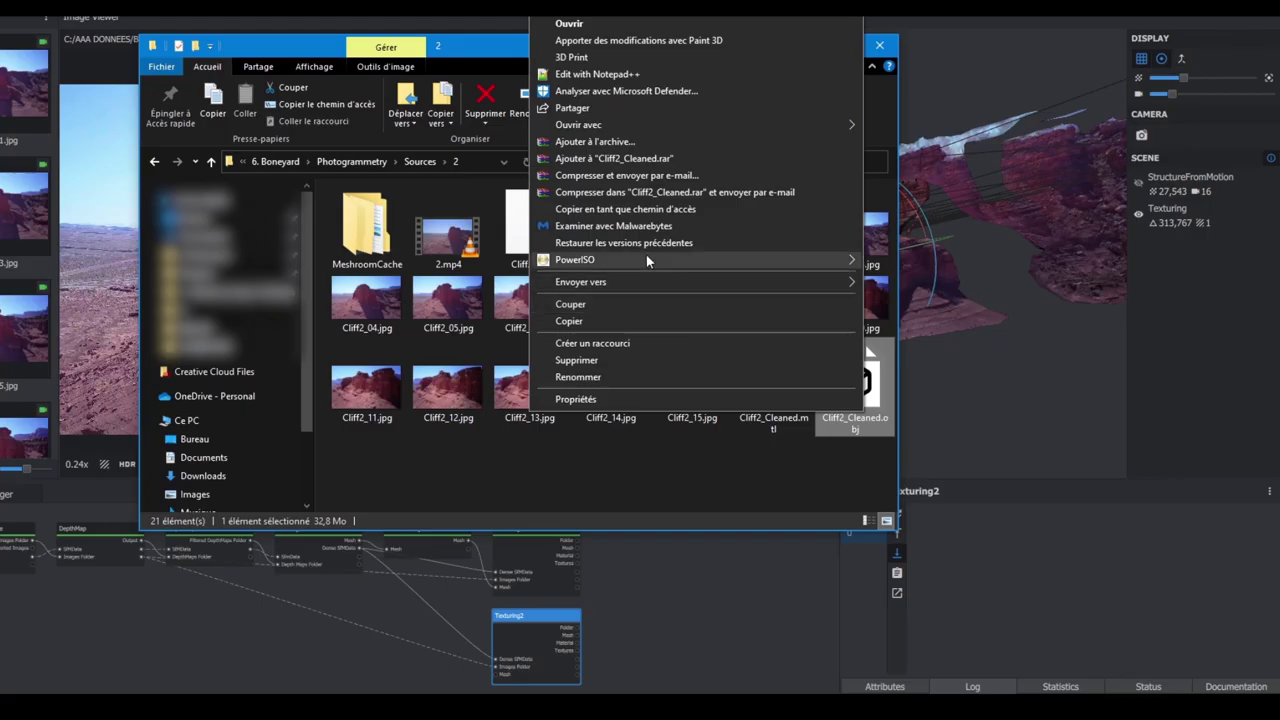
left_click(644, 211)
Step: Retexture the cleaned Cliff2_Cleaned.obj mesh with the Texturing2 node and inspect the result
left_click(502, 645)
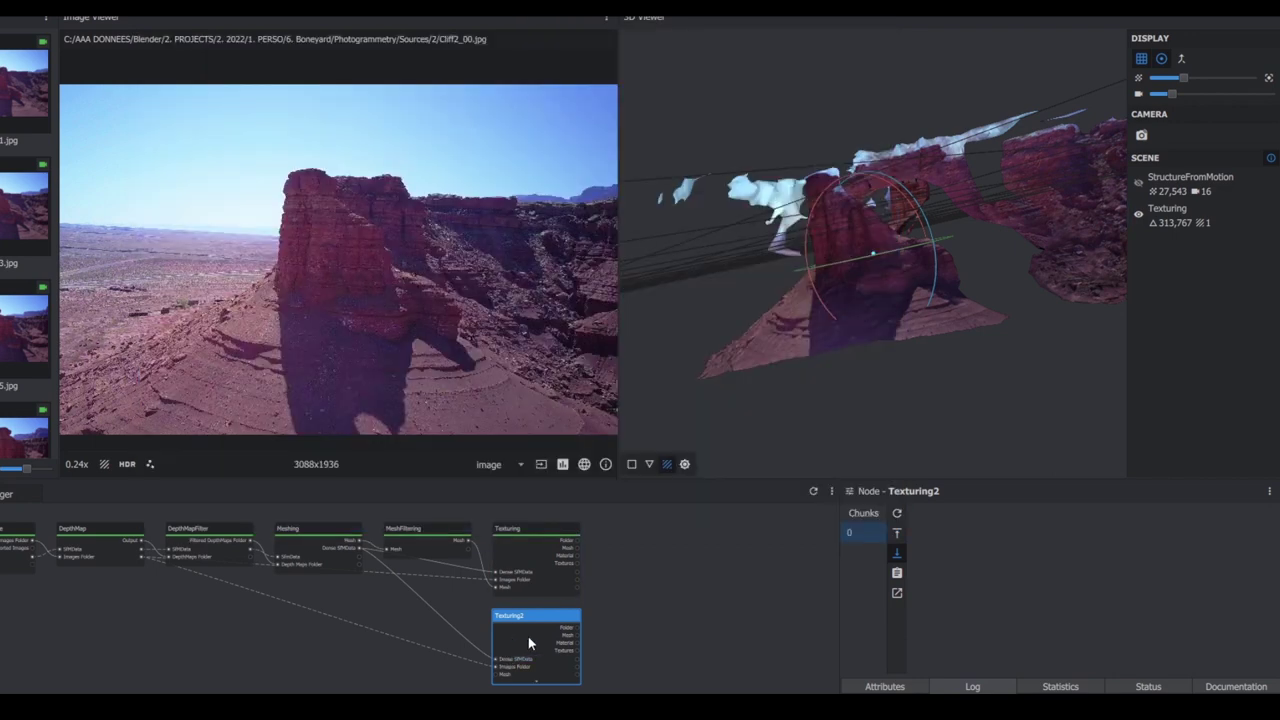
left_click(911, 686)
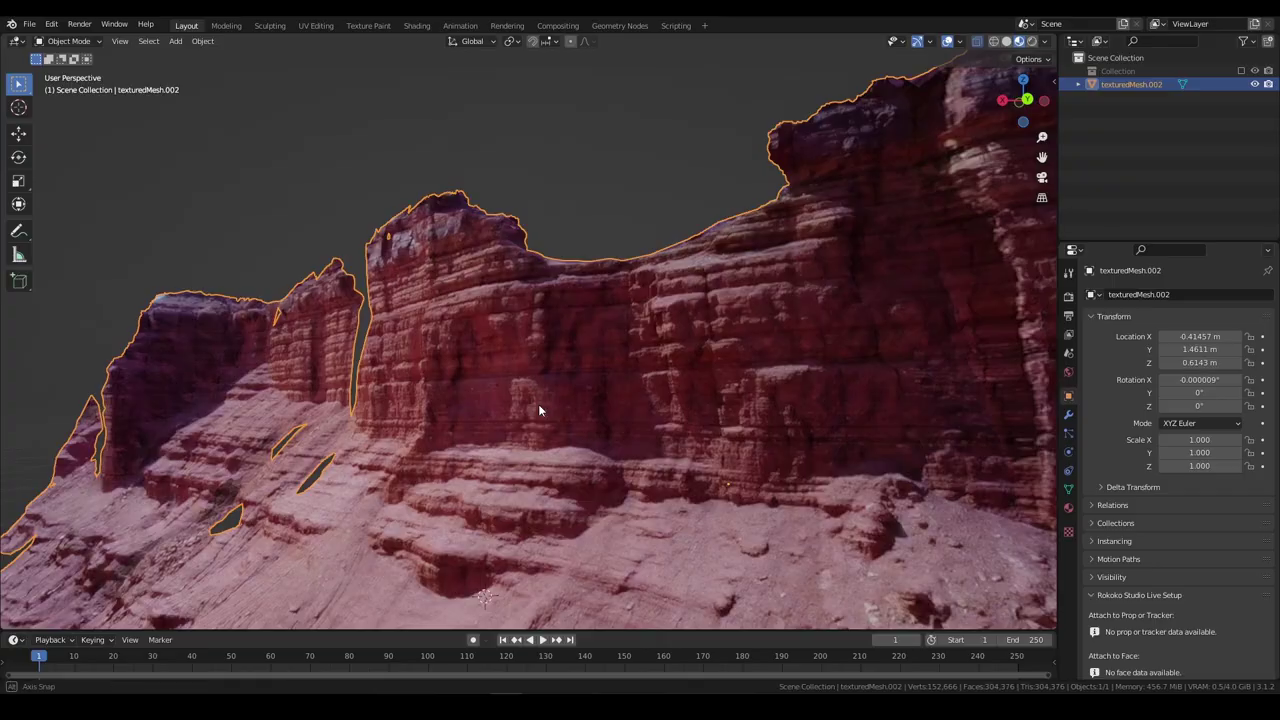
middle_click_drag(538, 410, 440, 492)
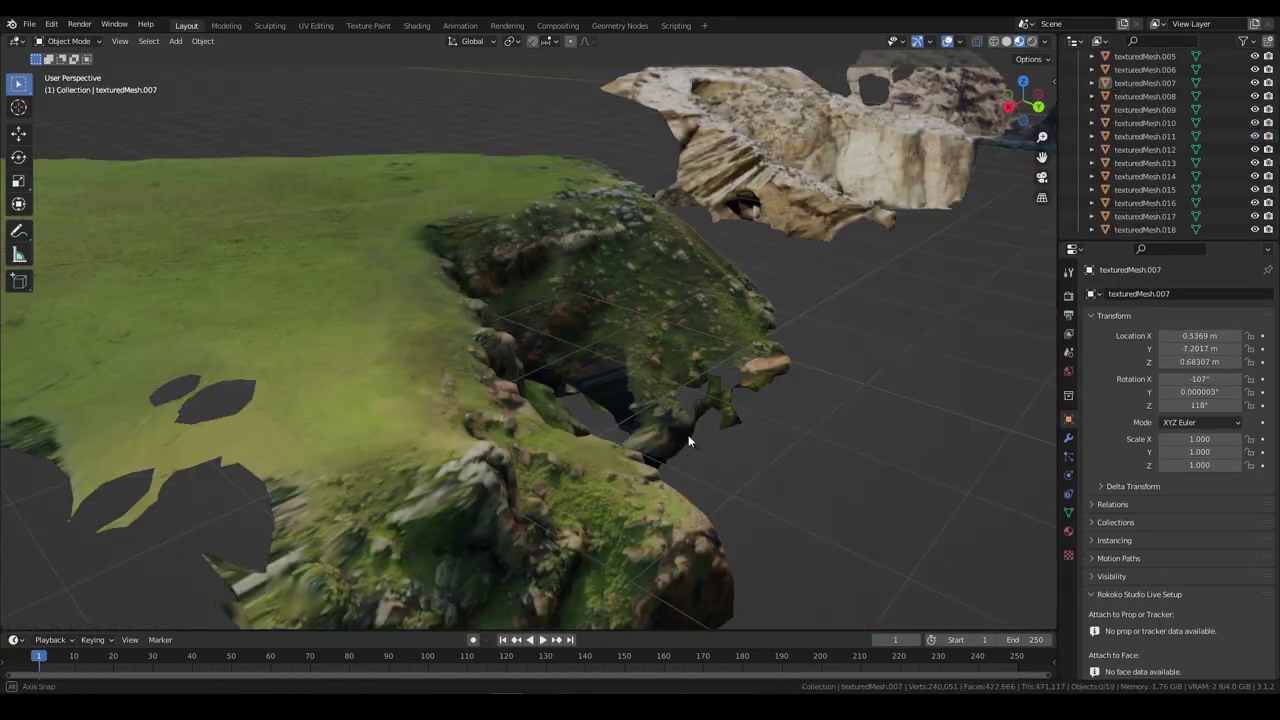
Step: Lower the scanned cliff meshes into place behind the skull and delete one mesh's ragged top
middle_click_drag(688, 441, 703, 494)
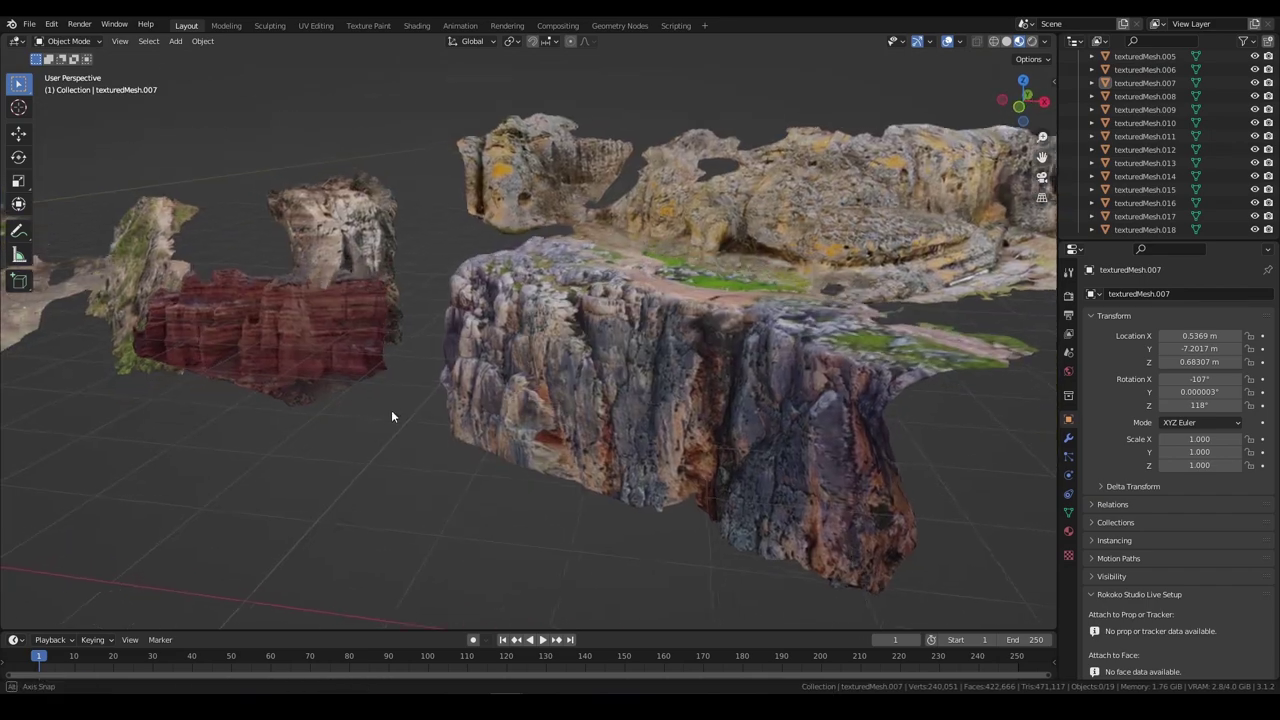
middle_click_drag(391, 412, 504, 462)
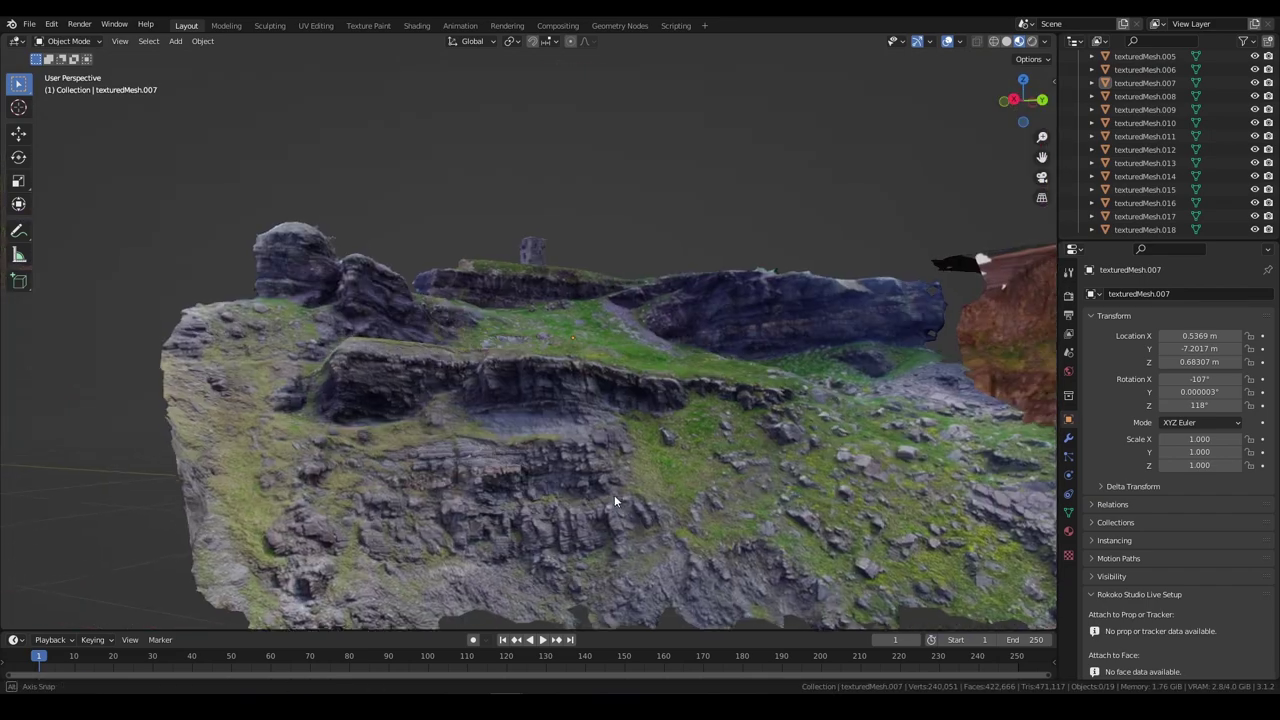
middle_click_drag(614, 494, 587, 515)
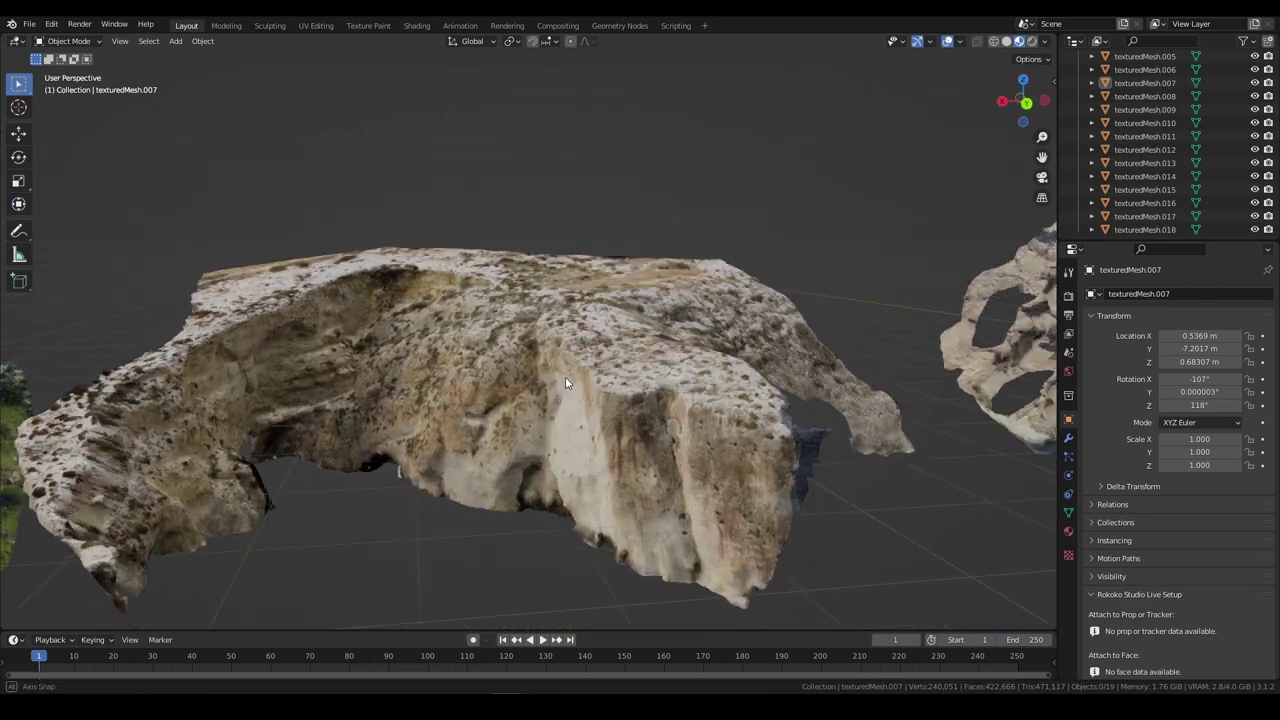
middle_click_drag(565, 376, 496, 380)
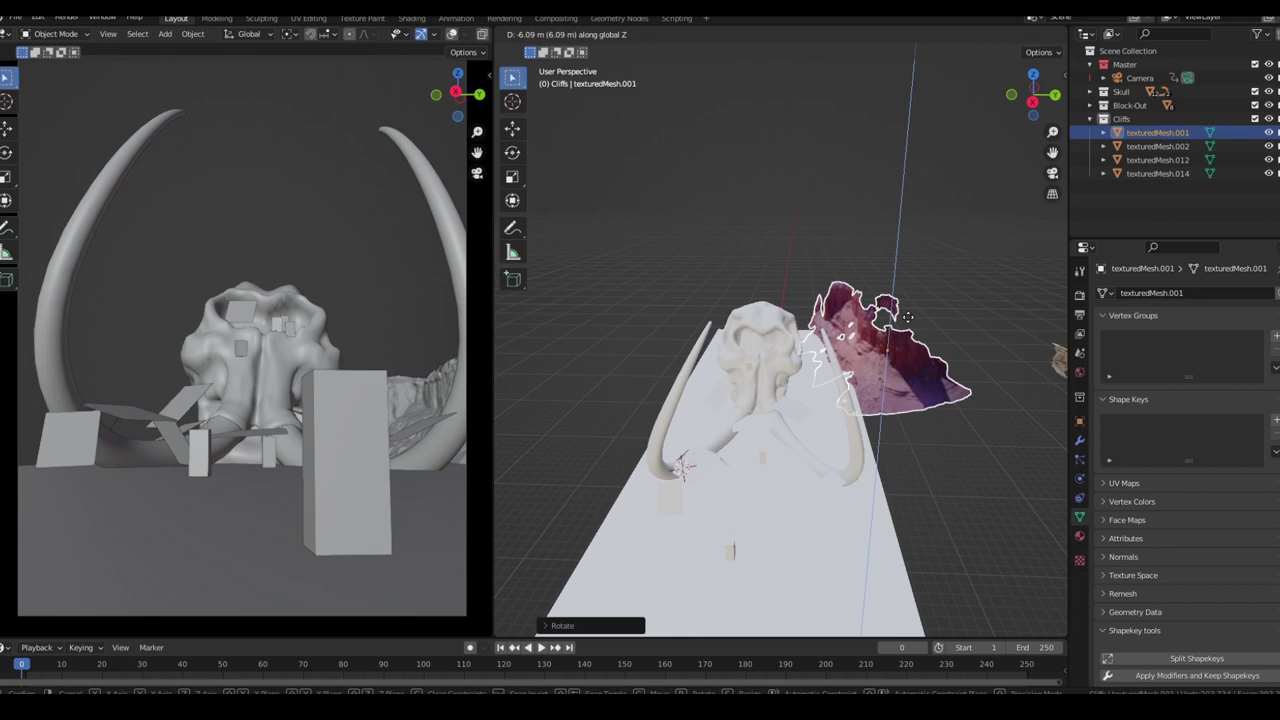
key("Return")
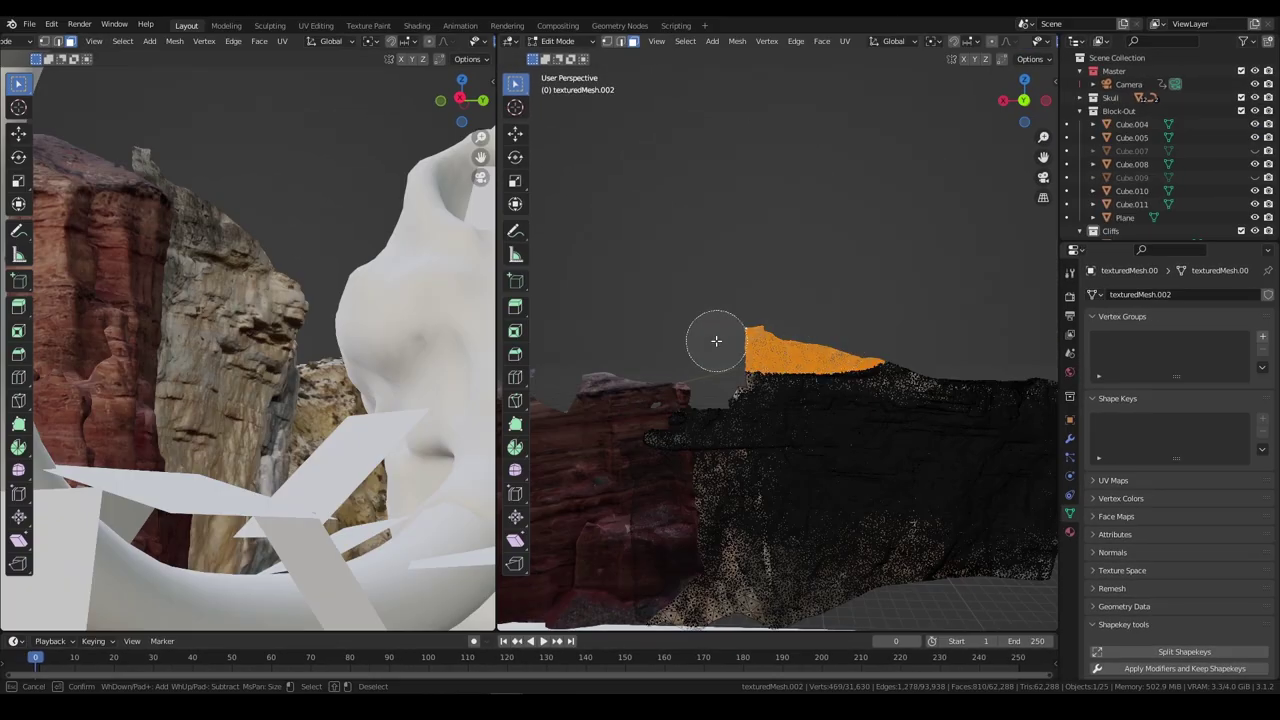
left_click(732, 338)
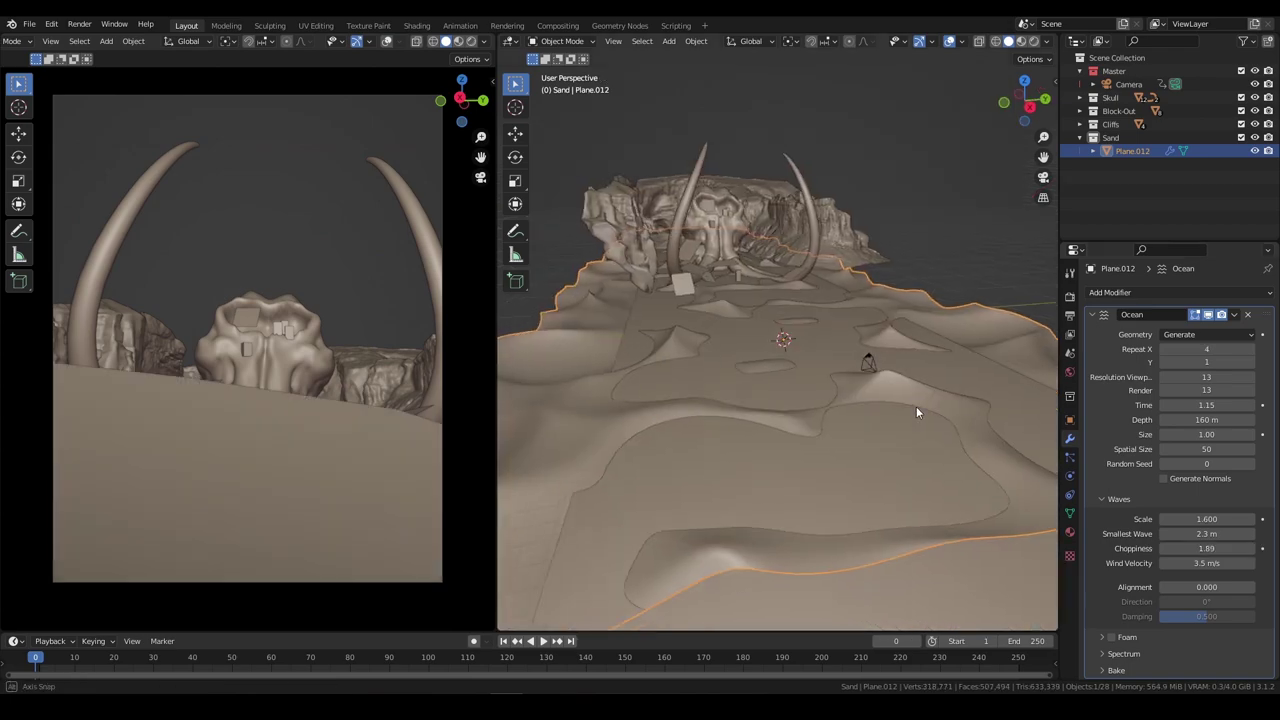
Step: Leave local view and scale the rippled sand plane along Z under the skull
key("s")
key("z")
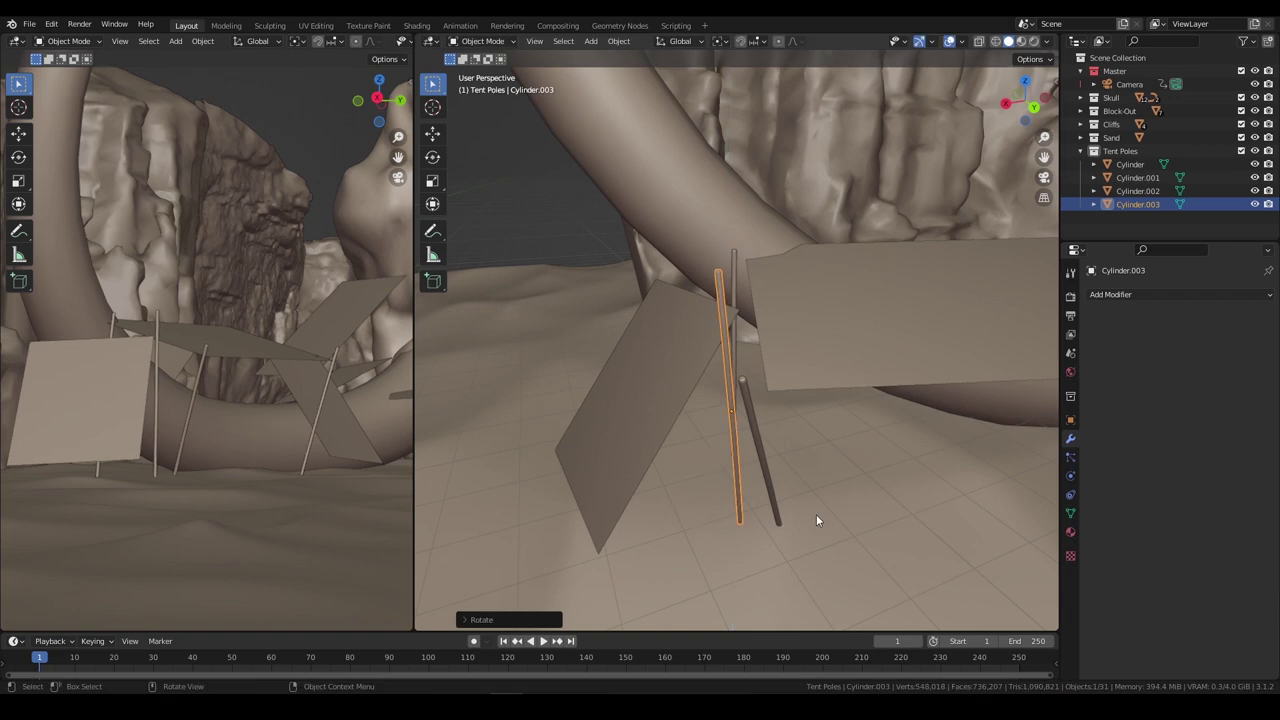
Step: Position a new thin cylinder tent pole beneath the tent sheets
middle_click_drag(816, 516, 766, 461)
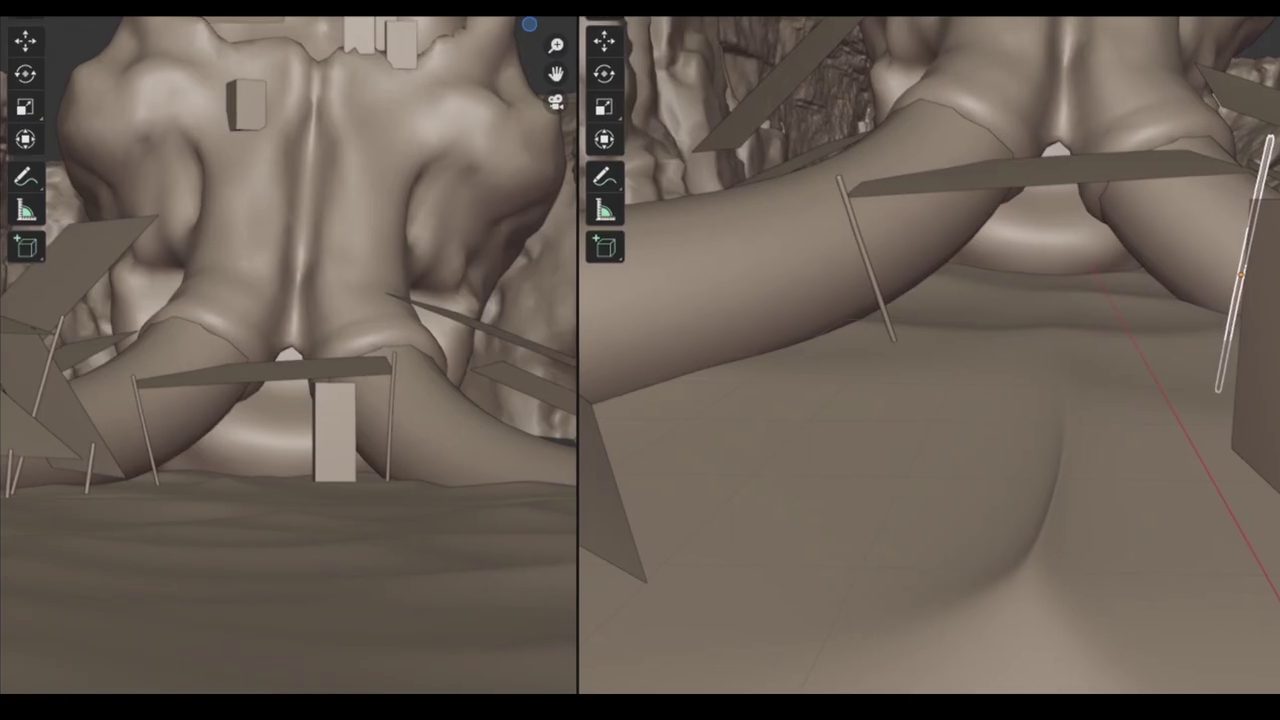
left_click(948, 378)
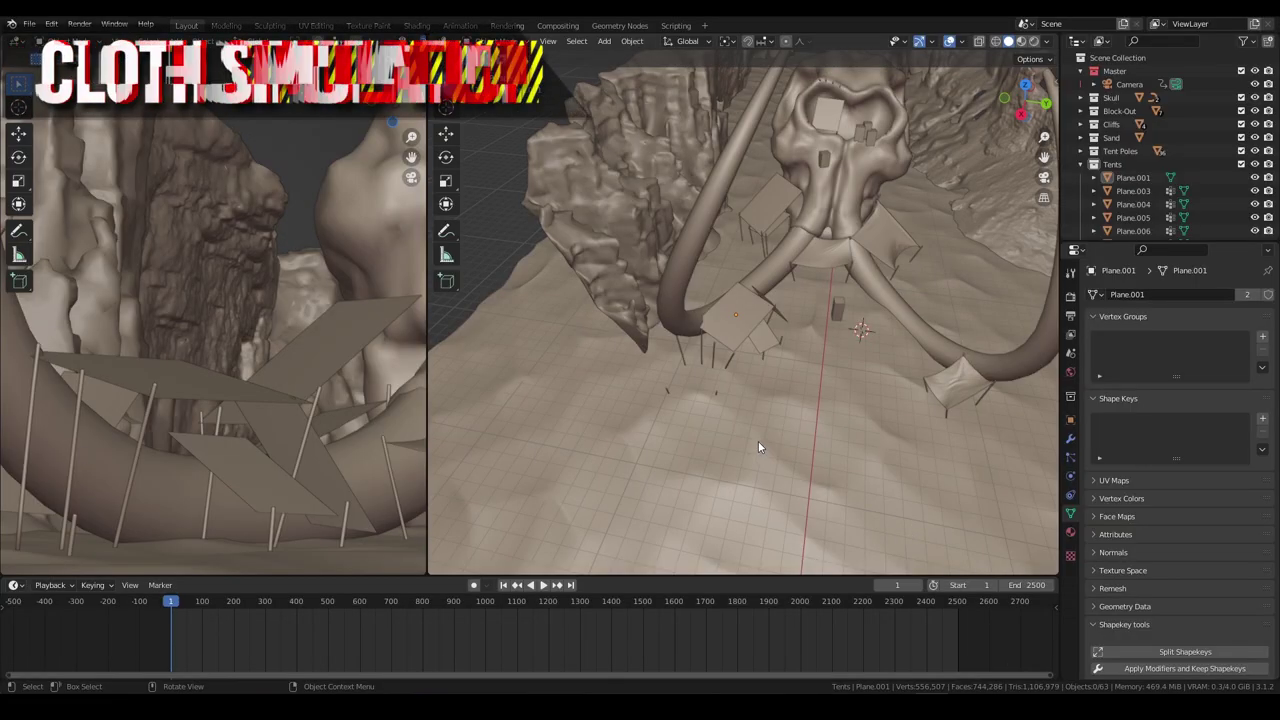
Step: Raise one corner of the Plane.001 tent roof along Z in Edit Mode
scroll(700, 400, "up", 5)
left_click(705, 356)
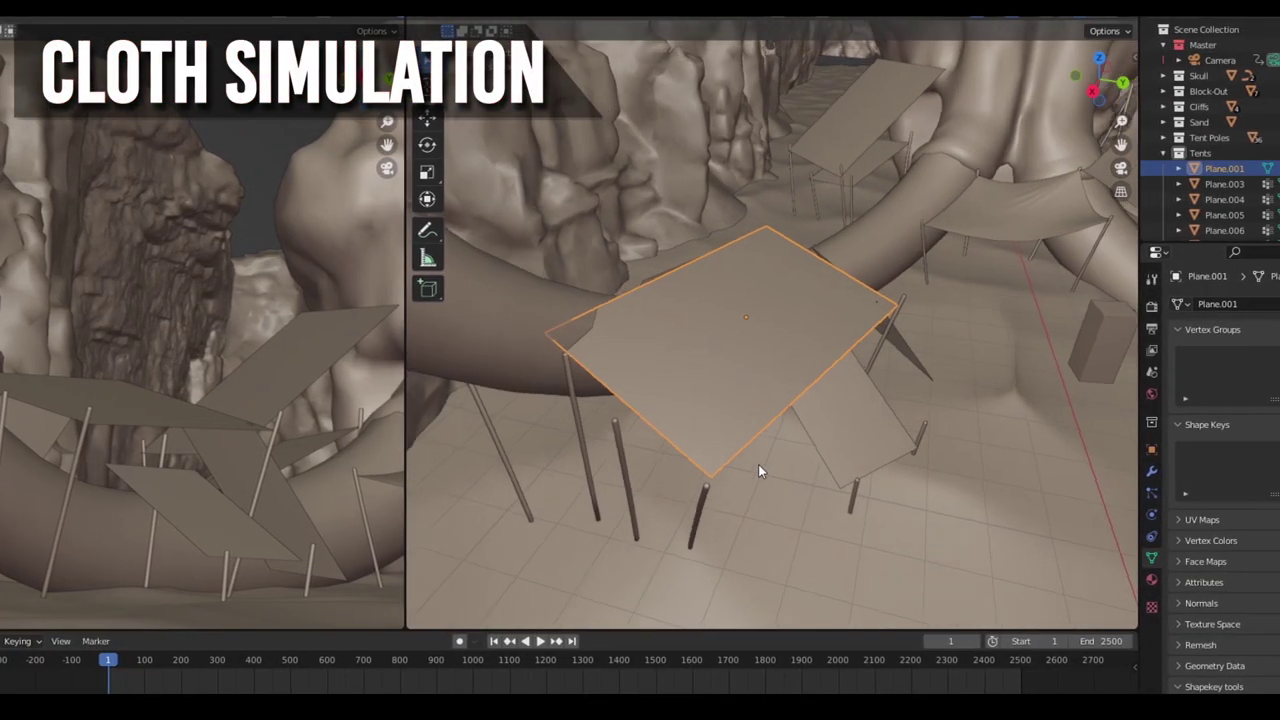
middle_click_drag(773, 491, 850, 281)
key("Tab")
left_click(857, 286)
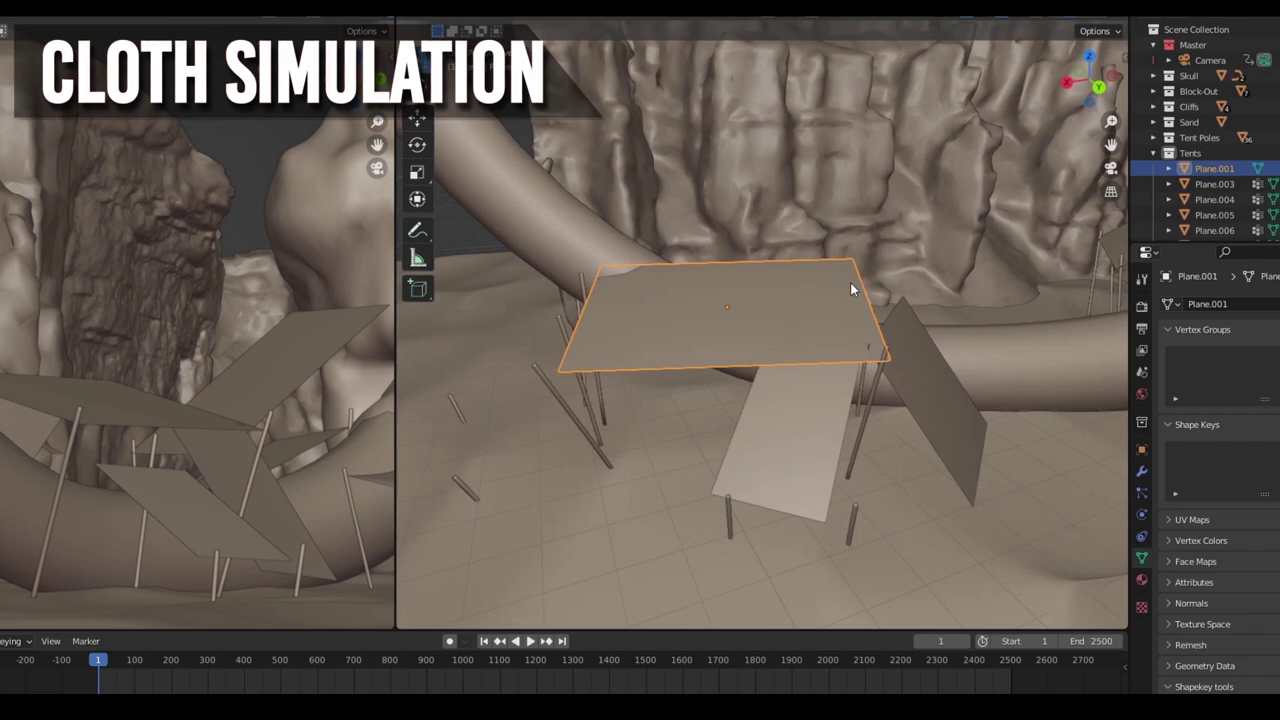
key("g")
key("z")
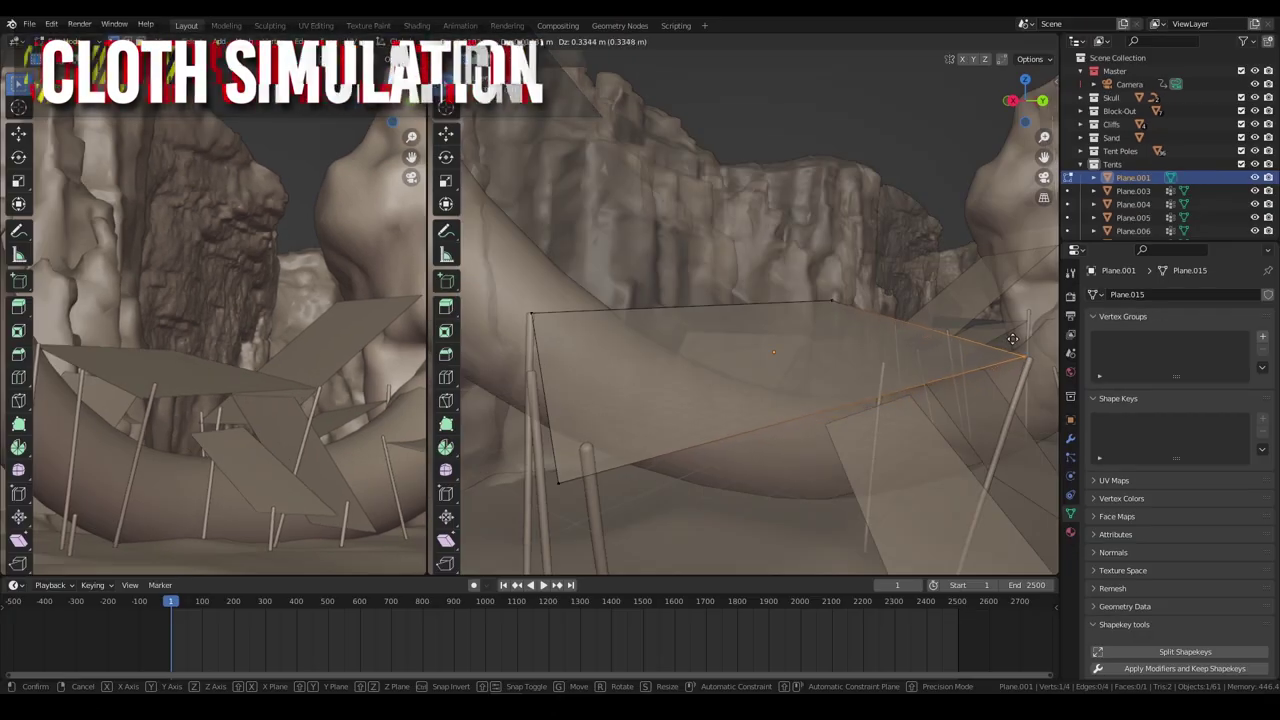
left_click(1012, 339)
Step: Assign the roof corners to the Pin vertex group and hook them to new empties
middle_click_drag(1012, 339, 492, 398)
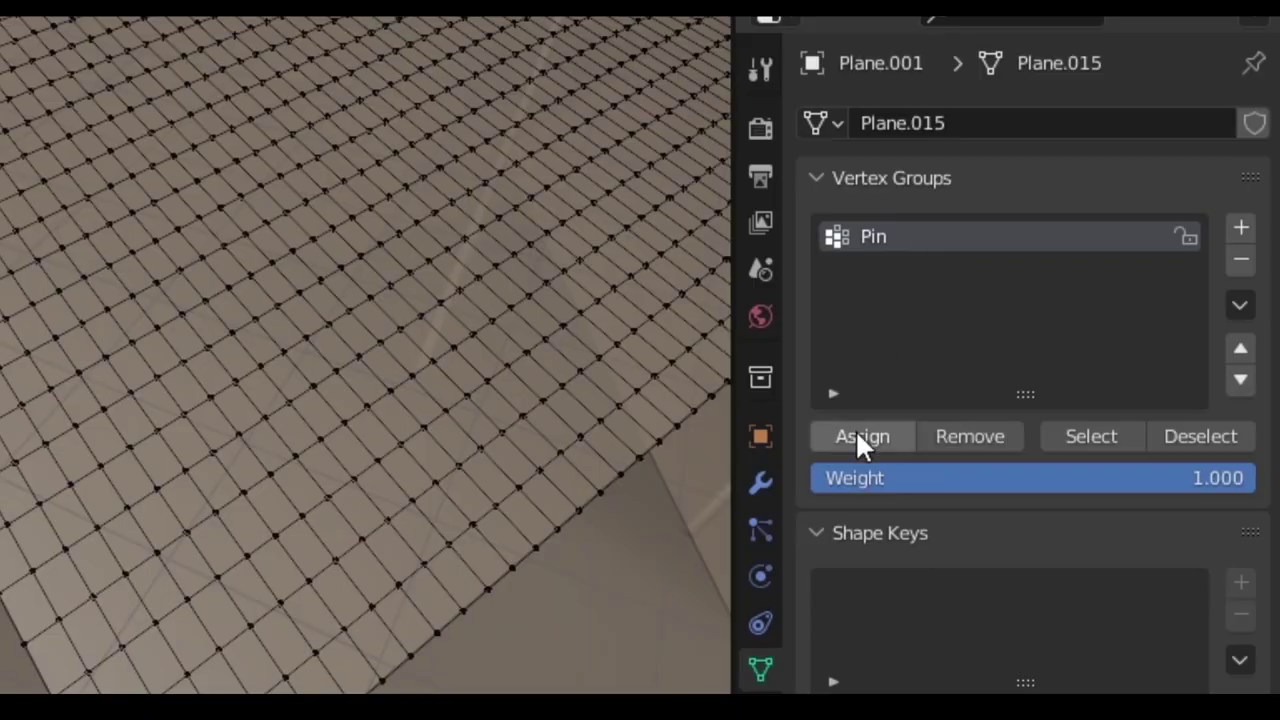
left_click(862, 437)
key("ctrl+h")
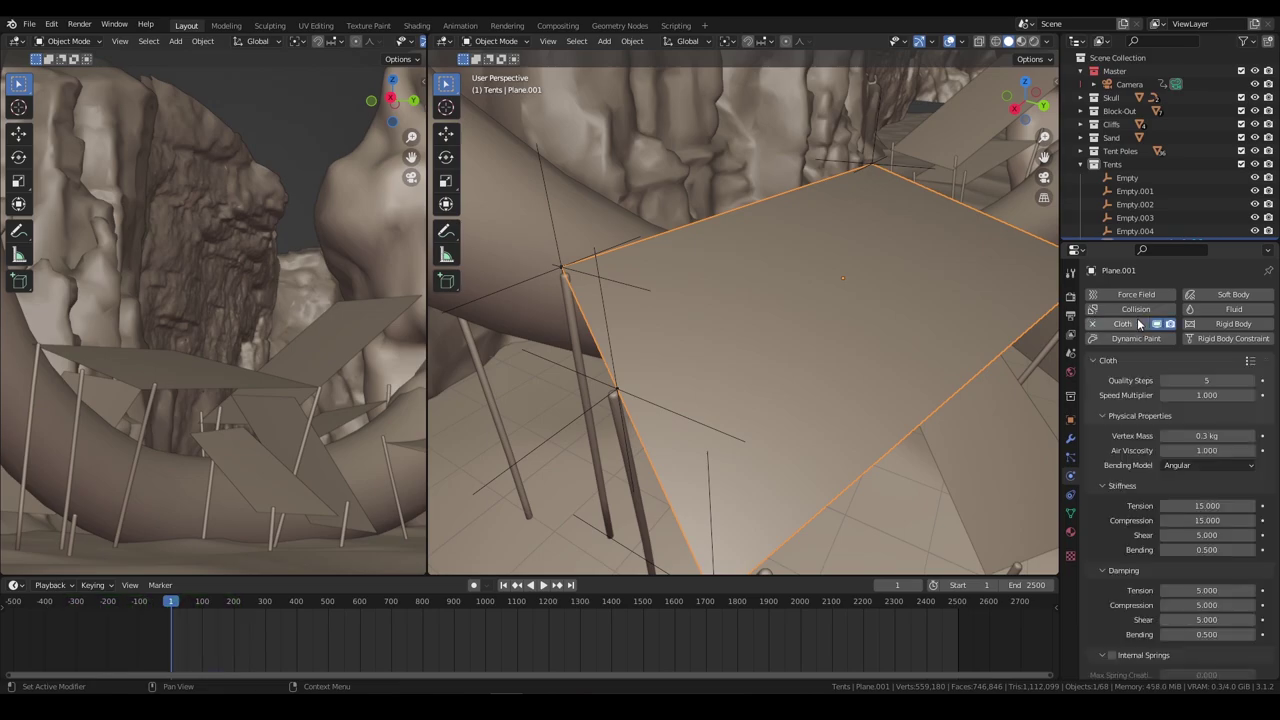
Step: Apply the Silk cloth preset, pin the cloth to the Pin group, and play the simulation
left_click(1249, 361)
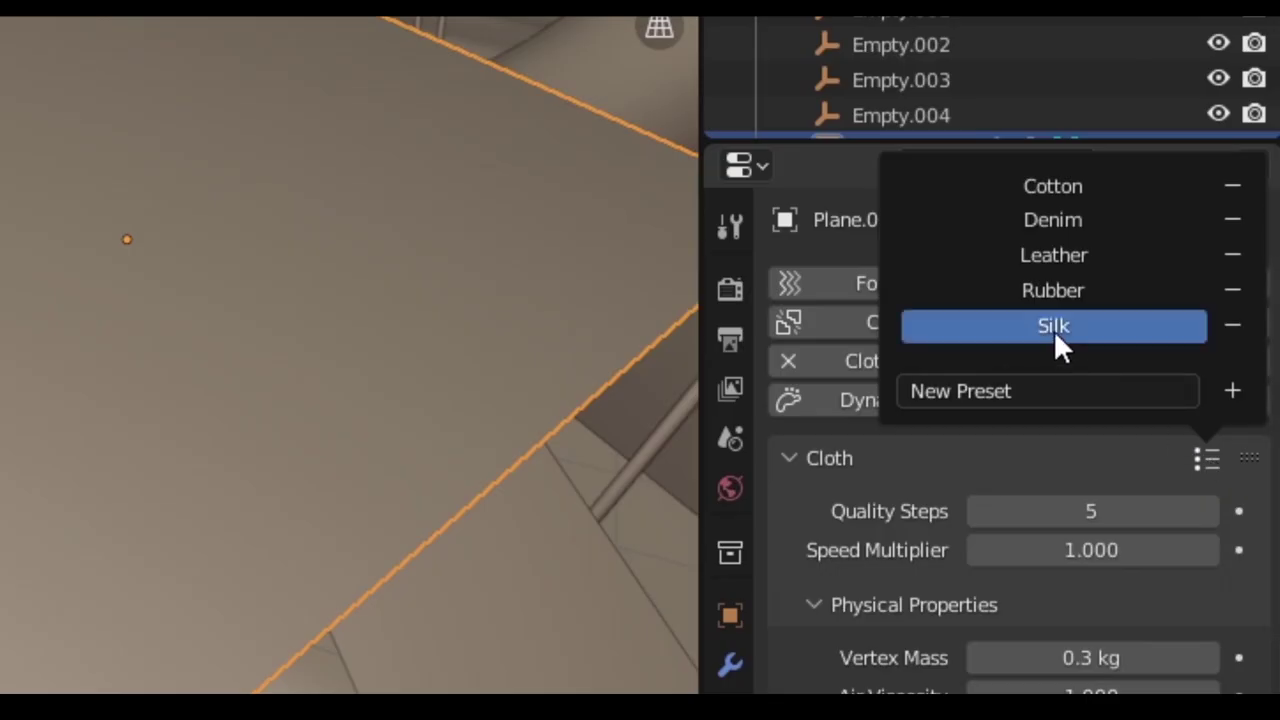
left_click(1054, 326)
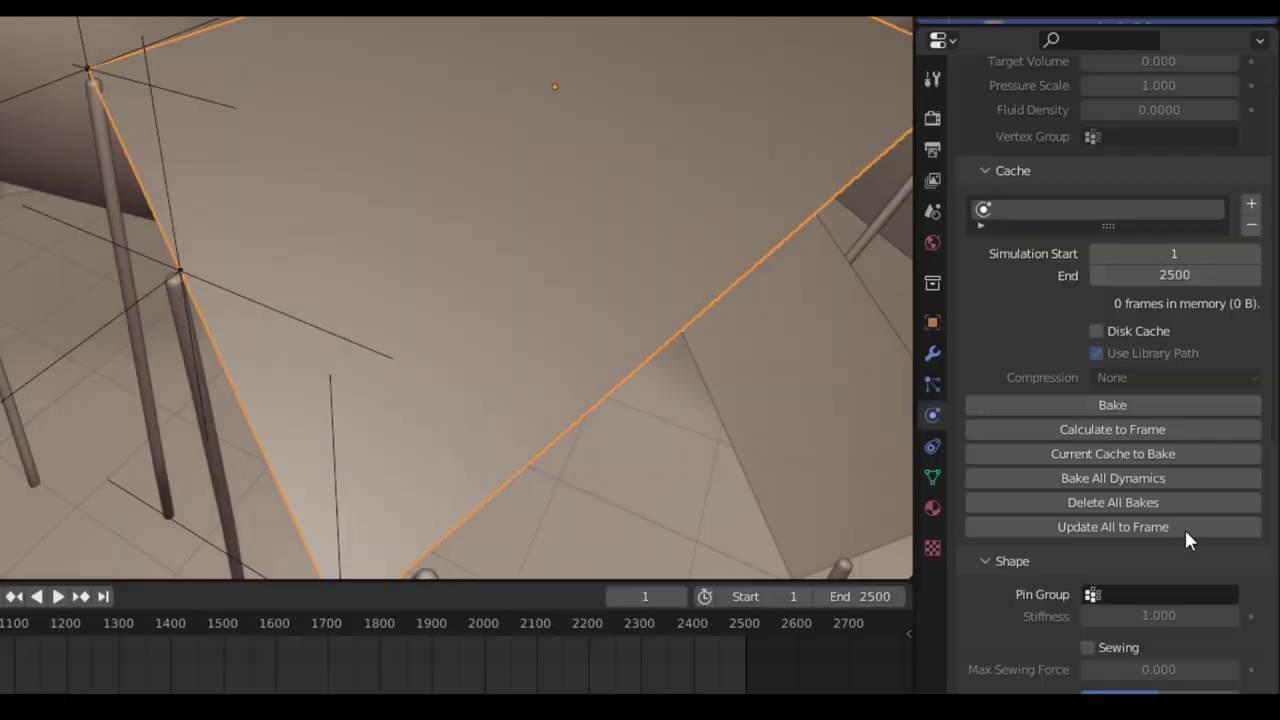
left_click(1100, 600)
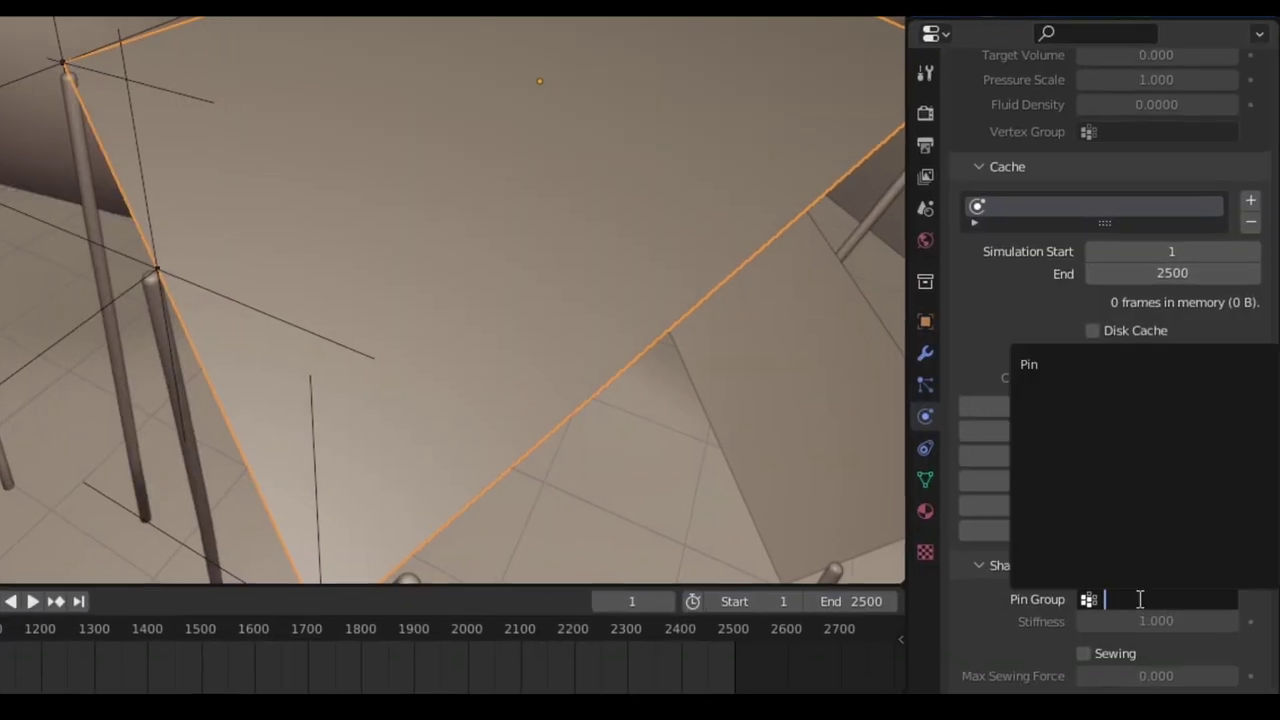
left_click(1075, 368)
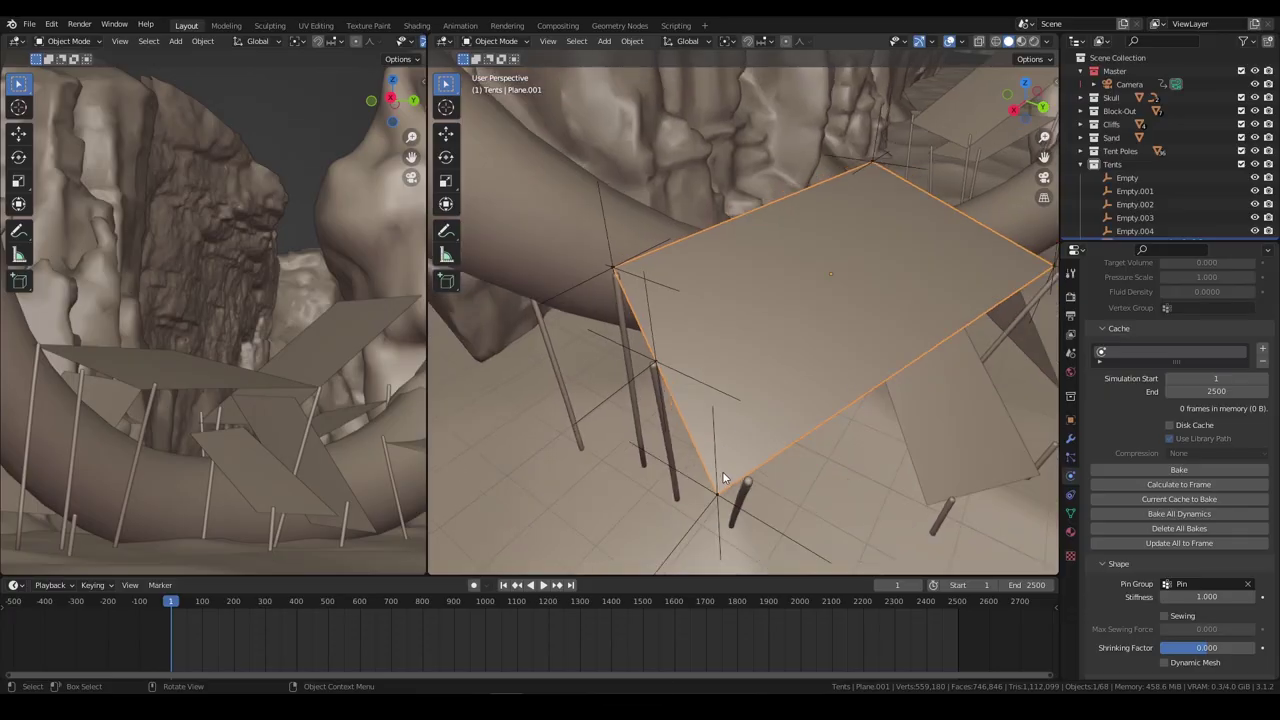
key("space")
right_click(798, 389)
Step: Shade the tent roof smooth, move a corner empty so the cloth sags, then apply the hooks
left_click(798, 389)
left_click(717, 481)
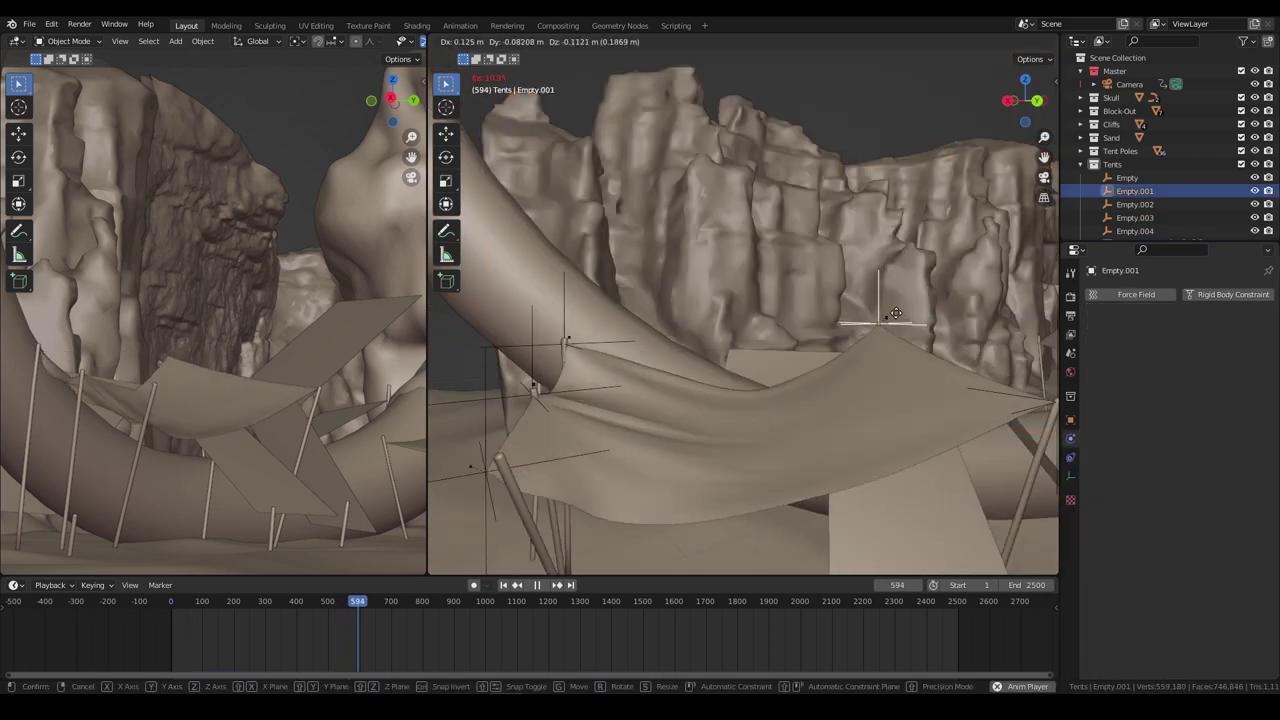
left_click(899, 316)
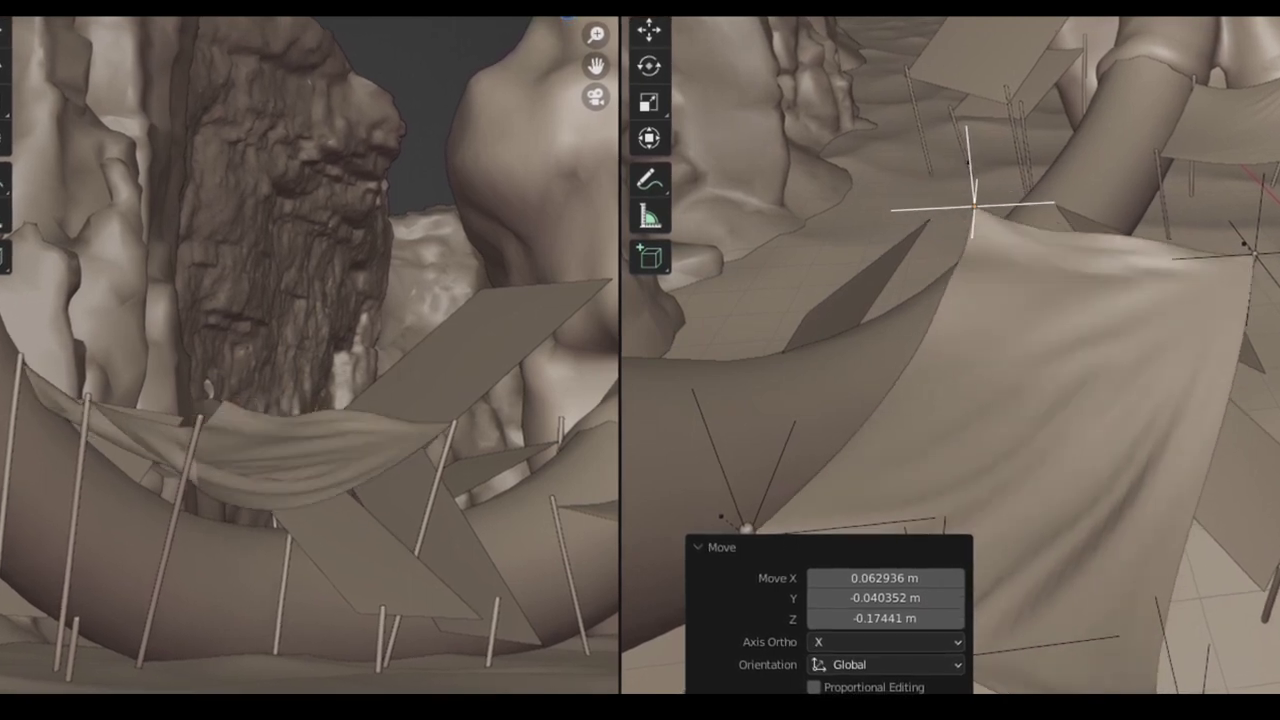
key("Return")
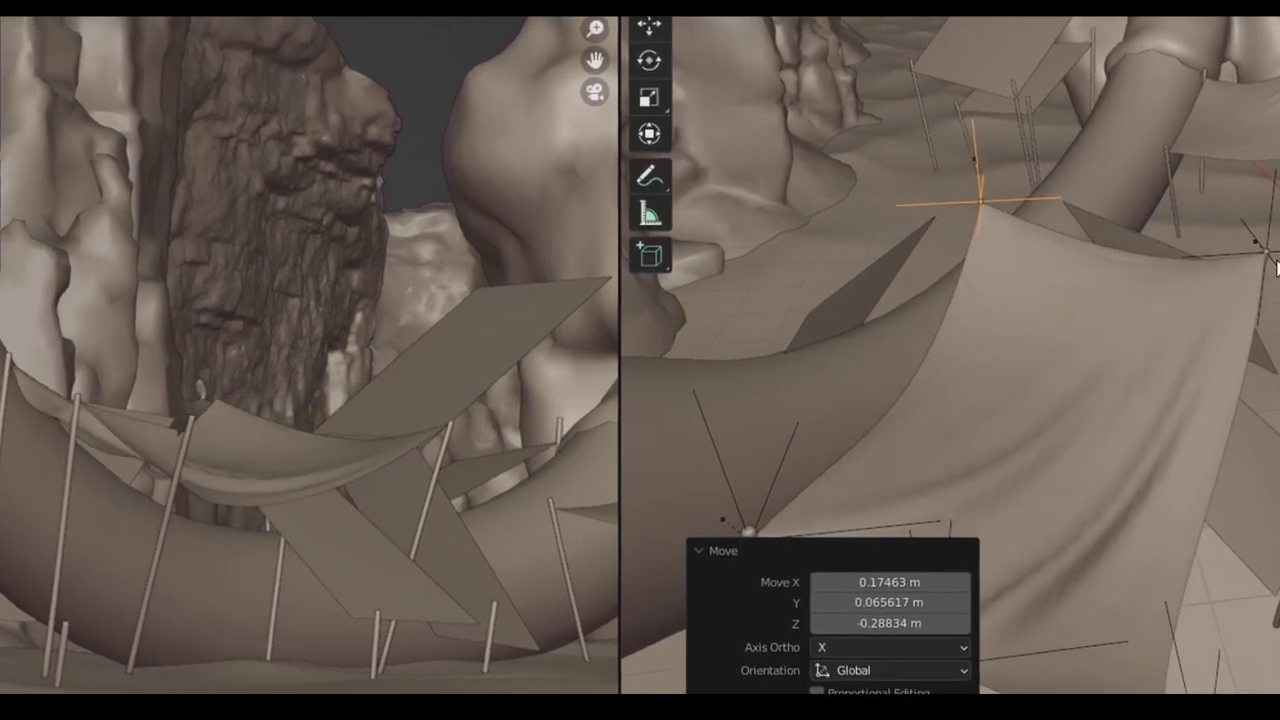
middle_click_drag(1060, 320, 1140, 285)
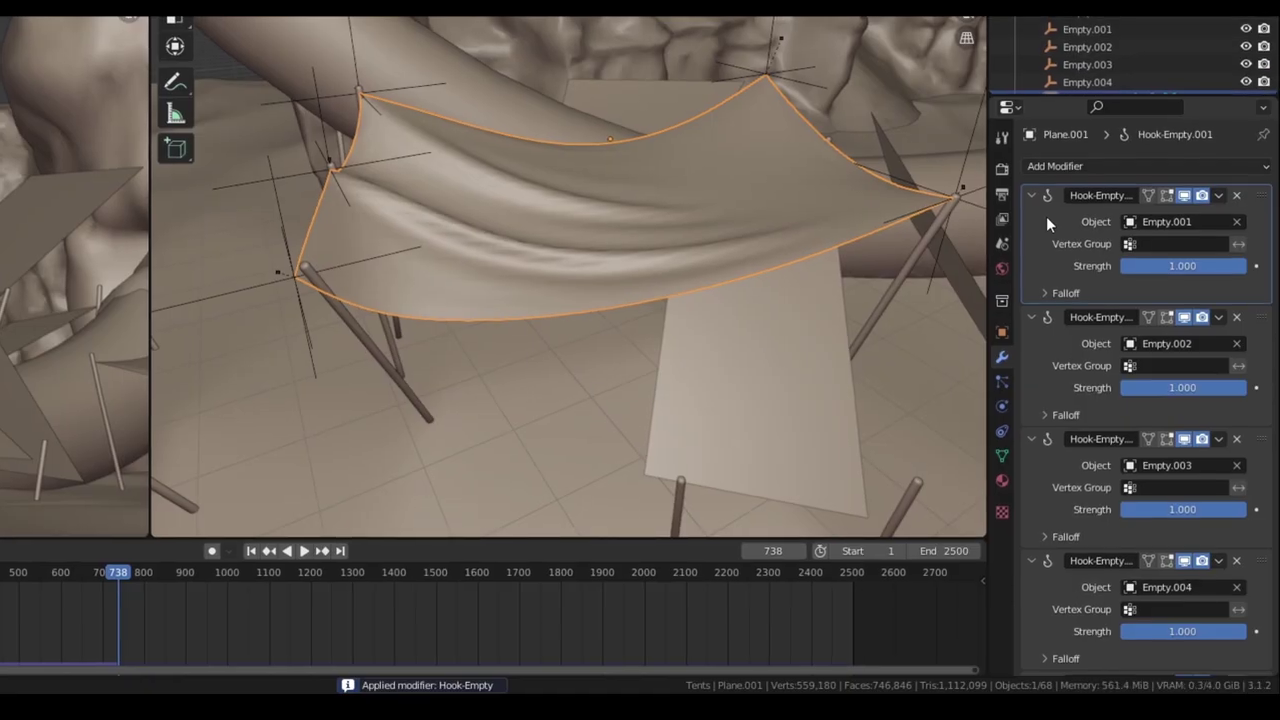
key("ctrl+a")
key("ctrl+a")
key("ctrl+a")
key("ctrl+a")
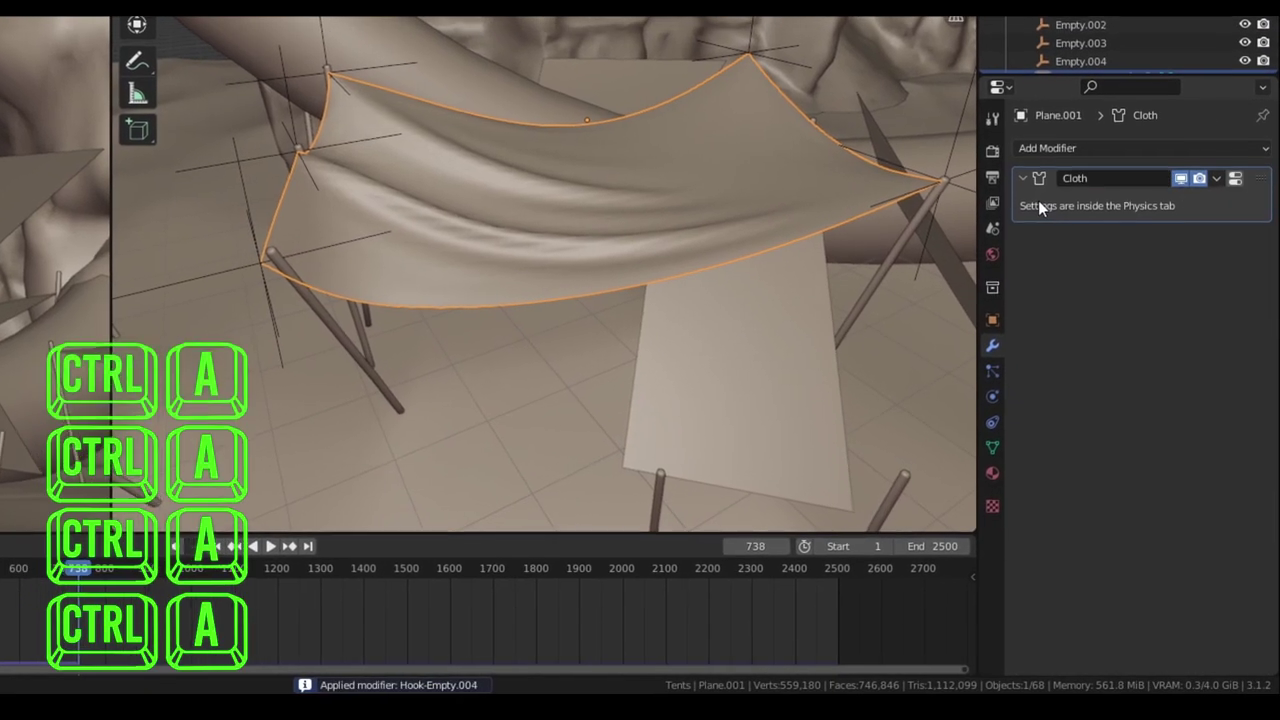
Step: Apply the draped cloth shape and delete the leftover corner empties
key("ctrl+a")
key("x")
left_click(1036, 302)
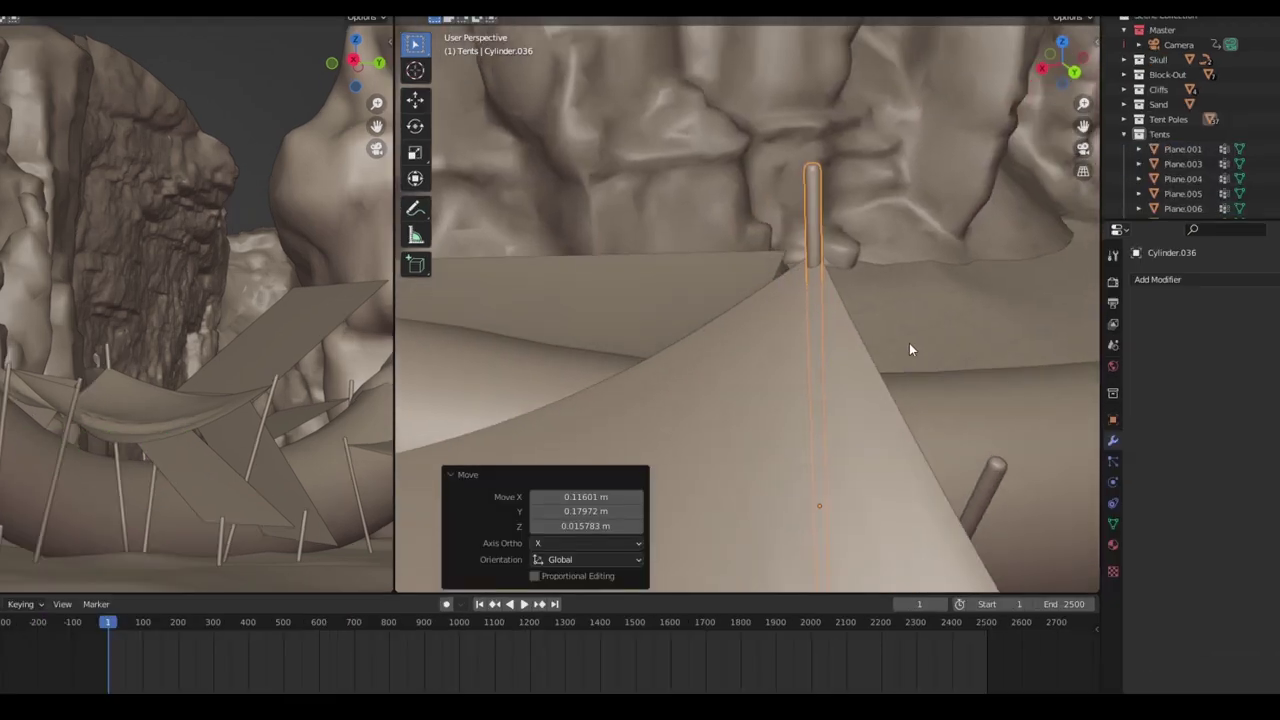
Step: Resize a tent pole, sculpt with the Cloth brush, and name a new collection Rugs
key("s")
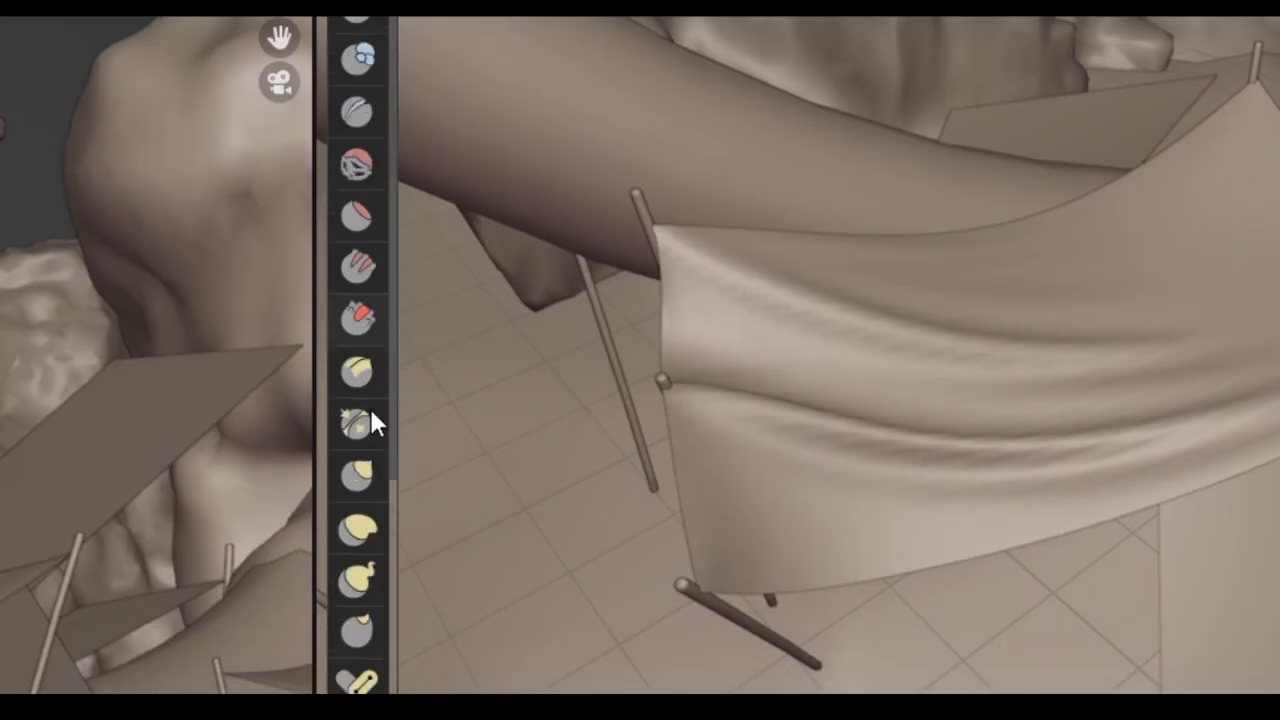
left_click(365, 418)
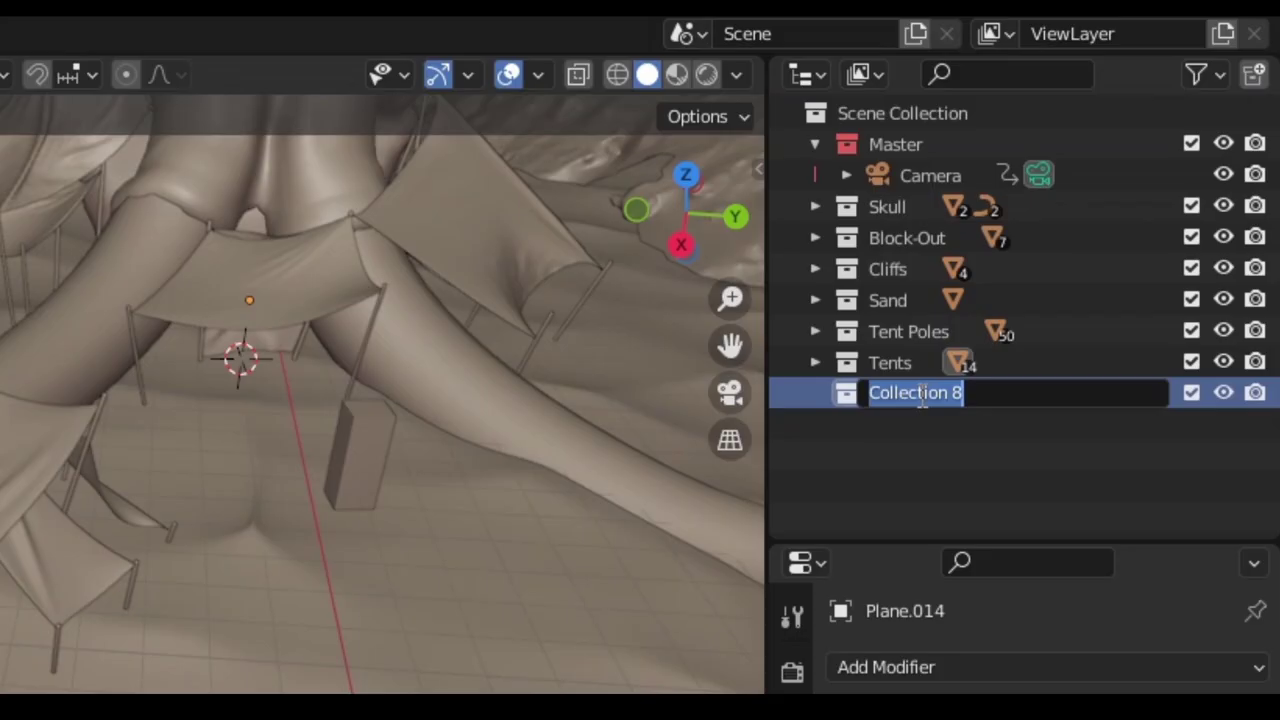
type("Rugs")
key("Return")
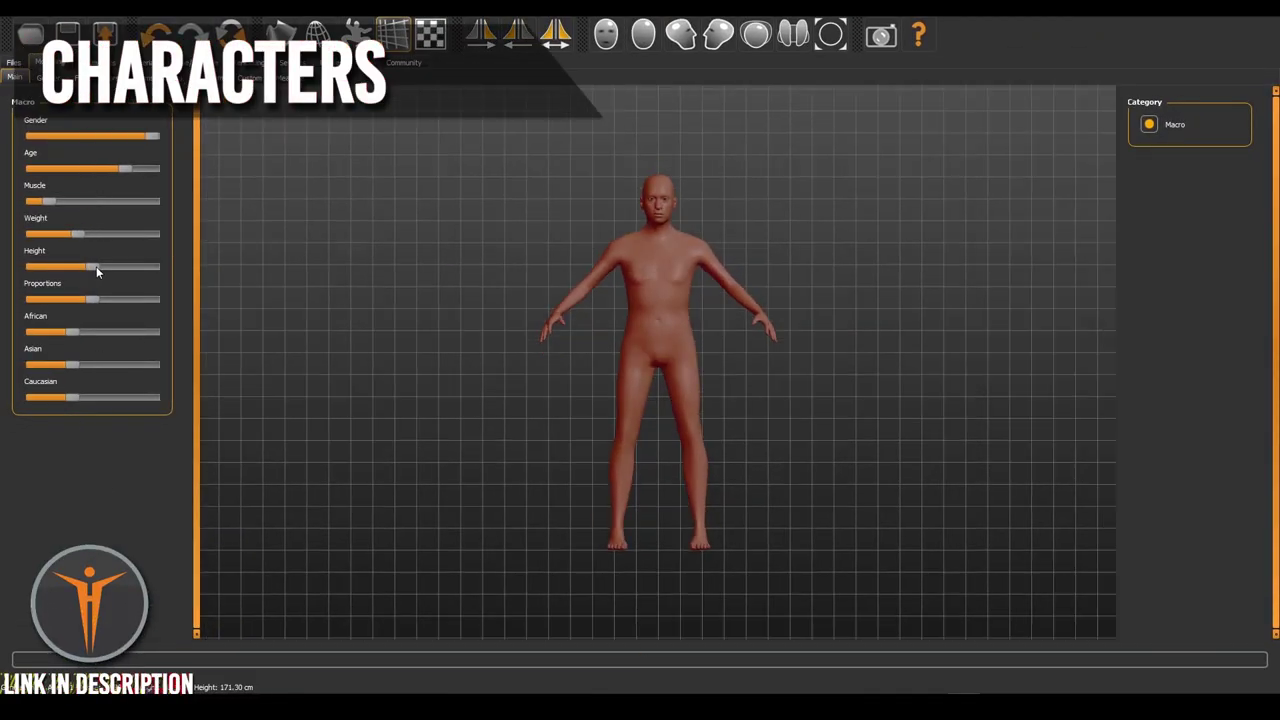
Step: Shape a male figure aged 61 and 179.68 cm tall, then give him the Tpose pose
left_click_drag(96, 266, 98, 266)
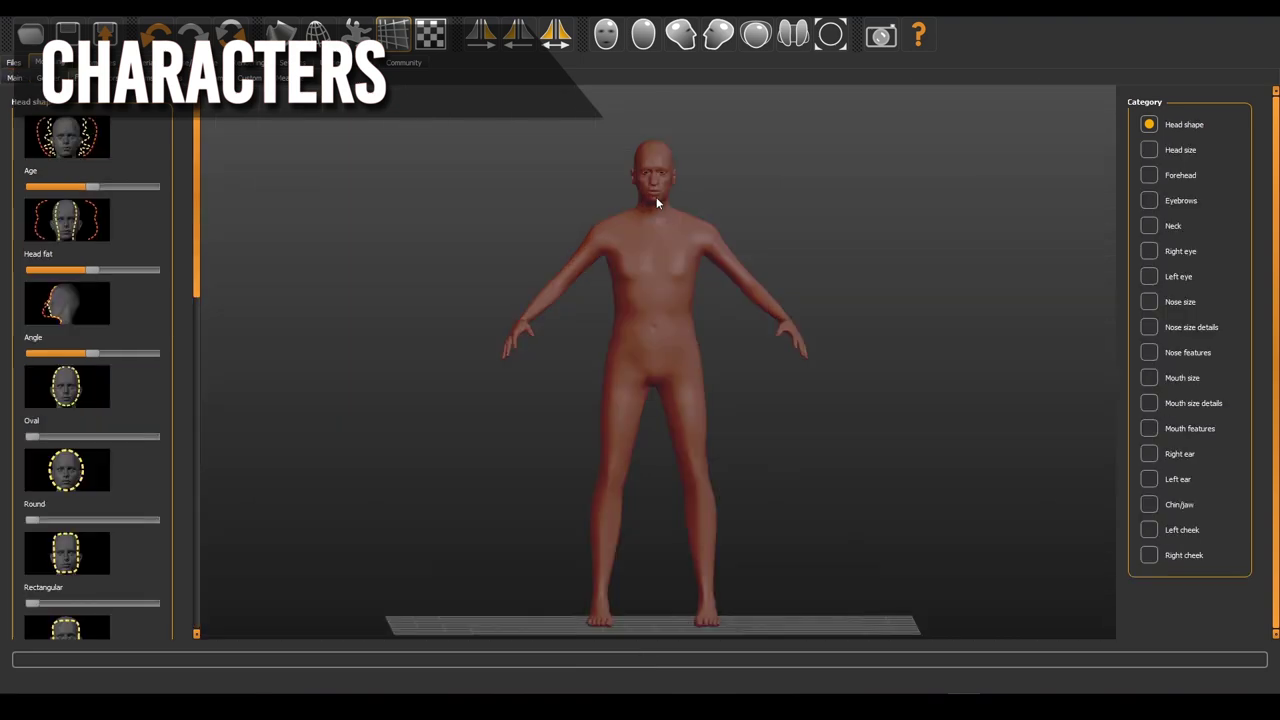
left_click_drag(660, 200, 669, 228)
scroll(664, 326, "up", 5)
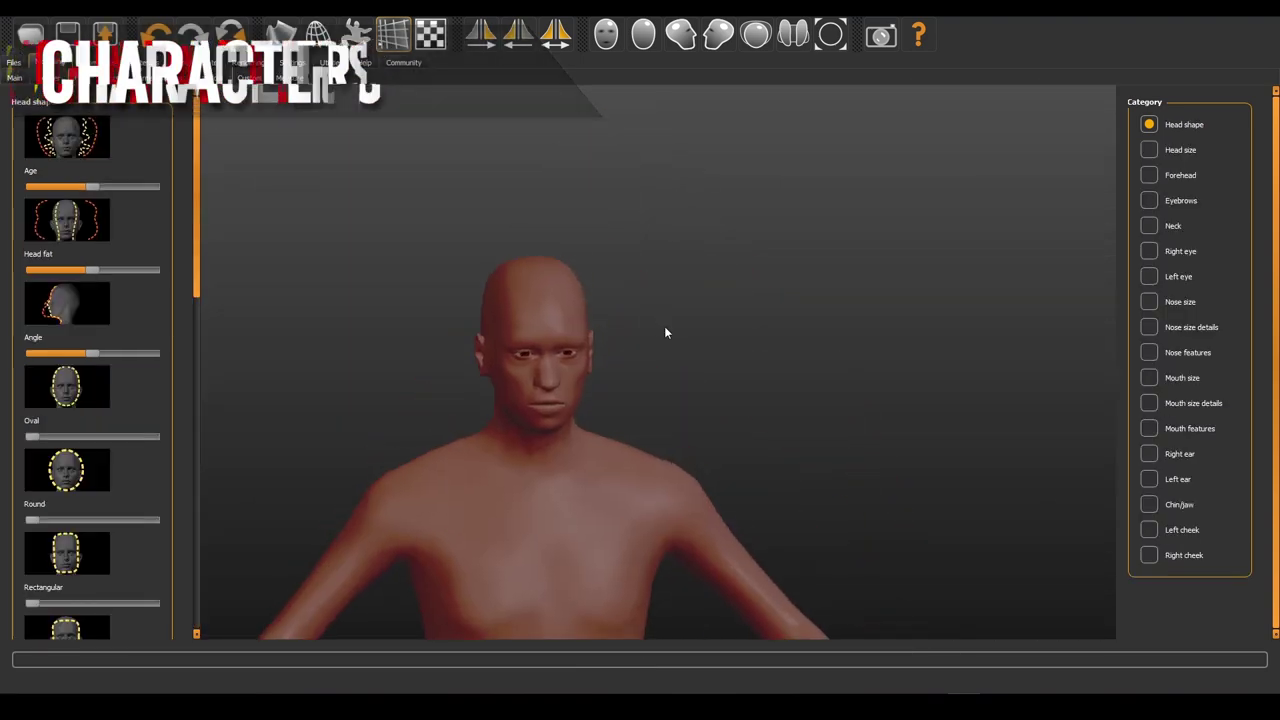
left_click_drag(728, 400, 690, 454)
left_click(1189, 596)
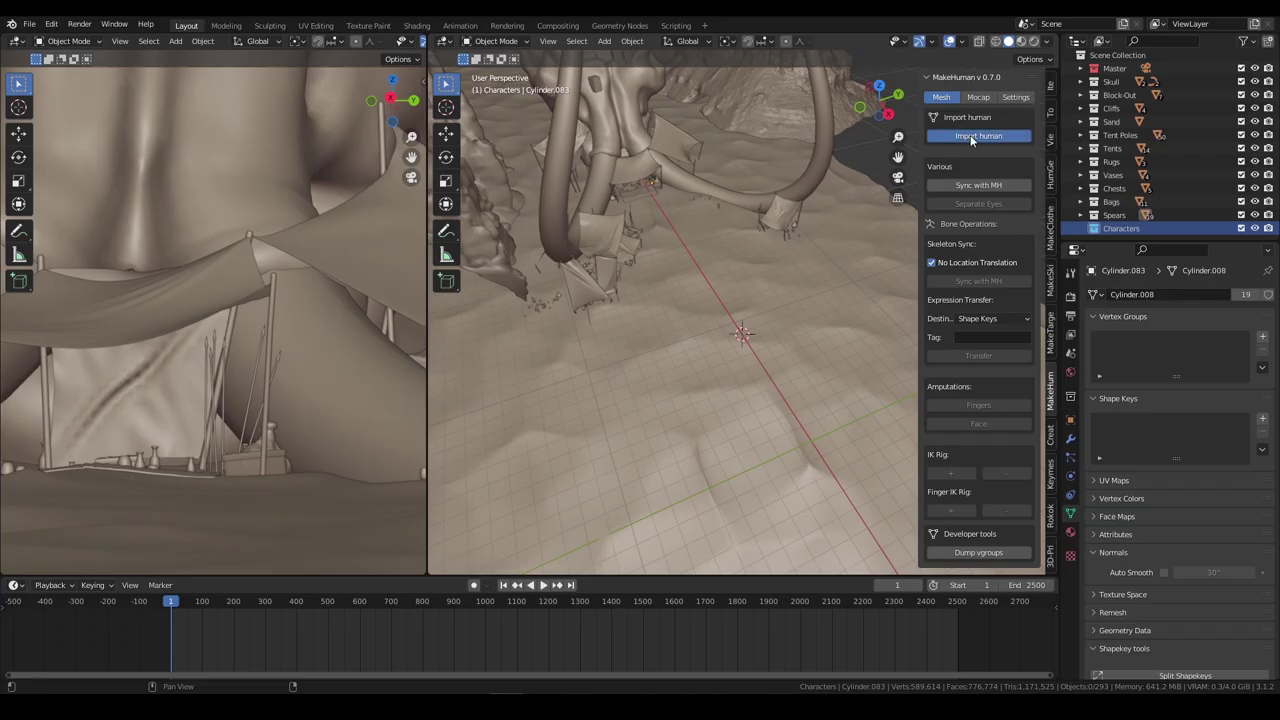
Step: Import the MakeHuman character into the desert scene
left_click(970, 135)
middle_click_drag(815, 372, 845, 400)
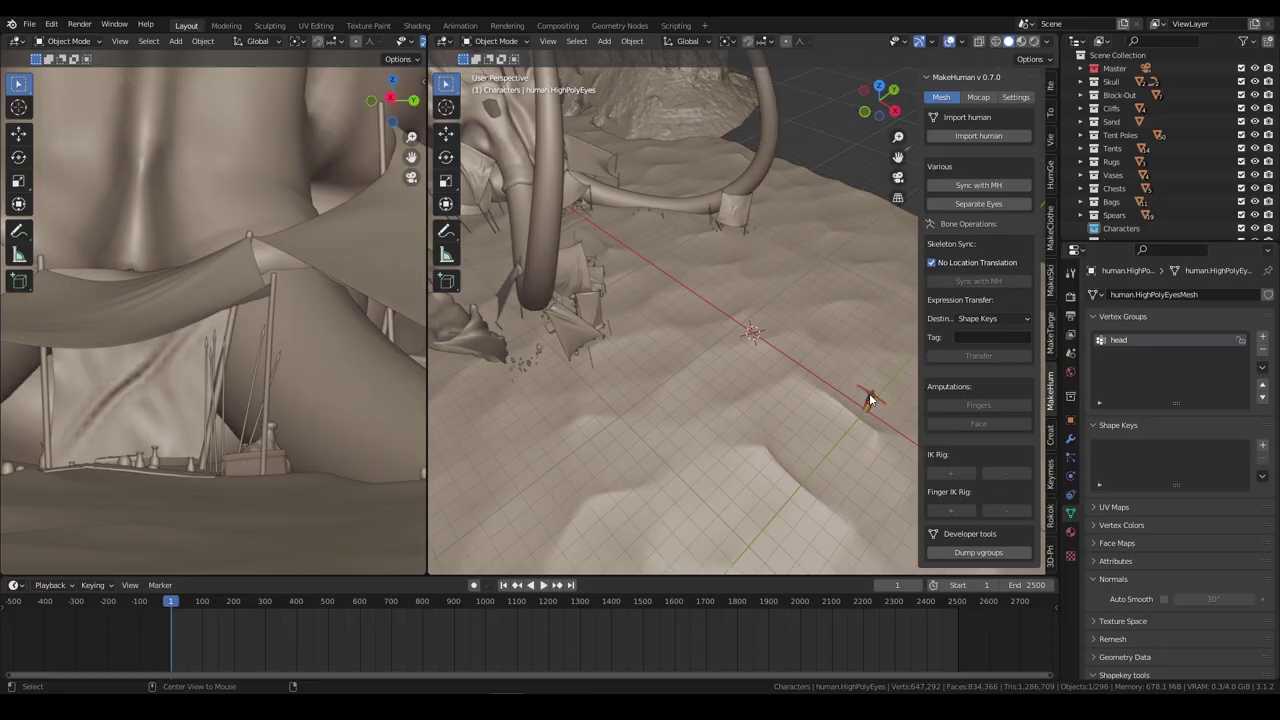
scroll(840, 385, "up", 5)
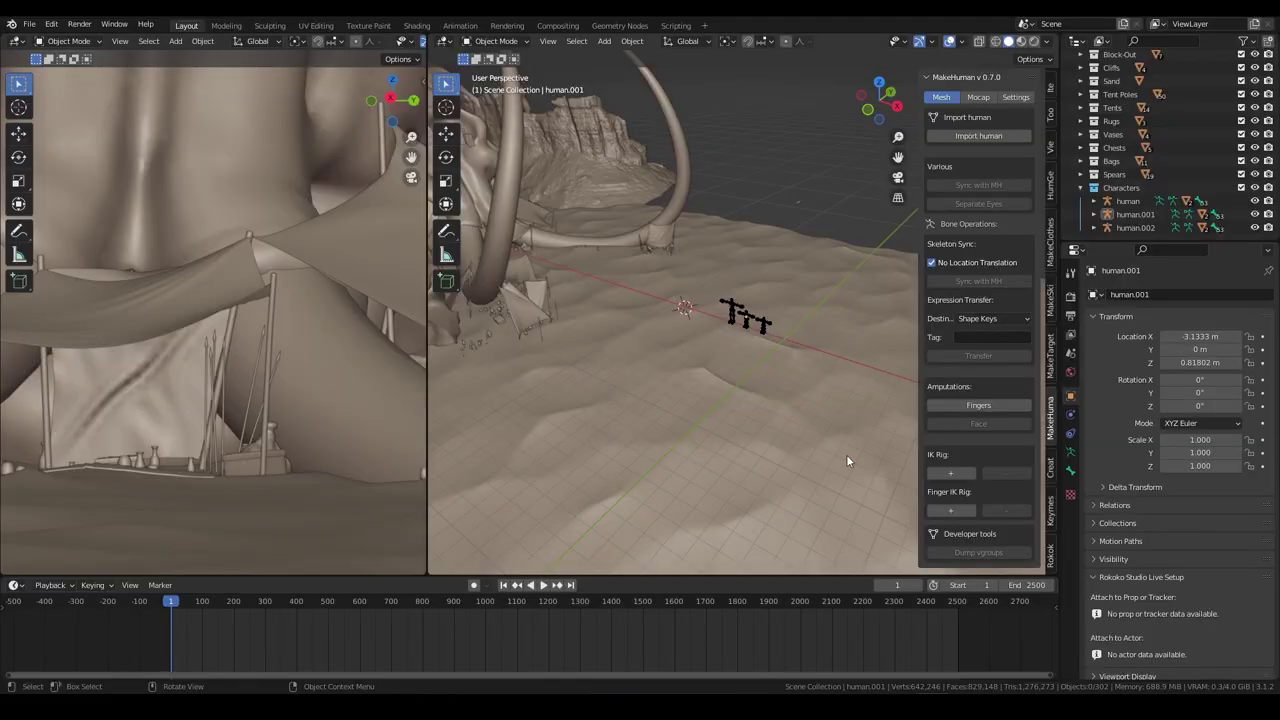
middle_click_drag(846, 457, 675, 288)
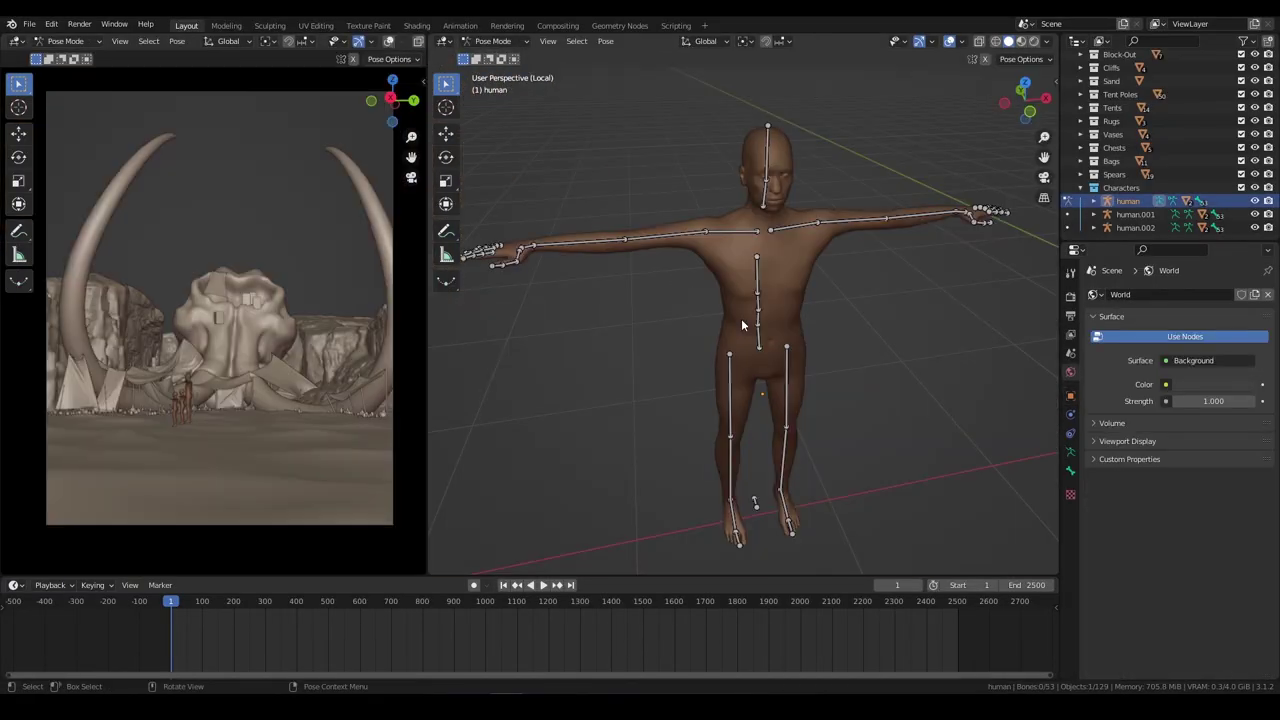
Step: Keyframe all of the character's bones, then rotate the right forearm toward a sitting pose
key("a")
key("i")
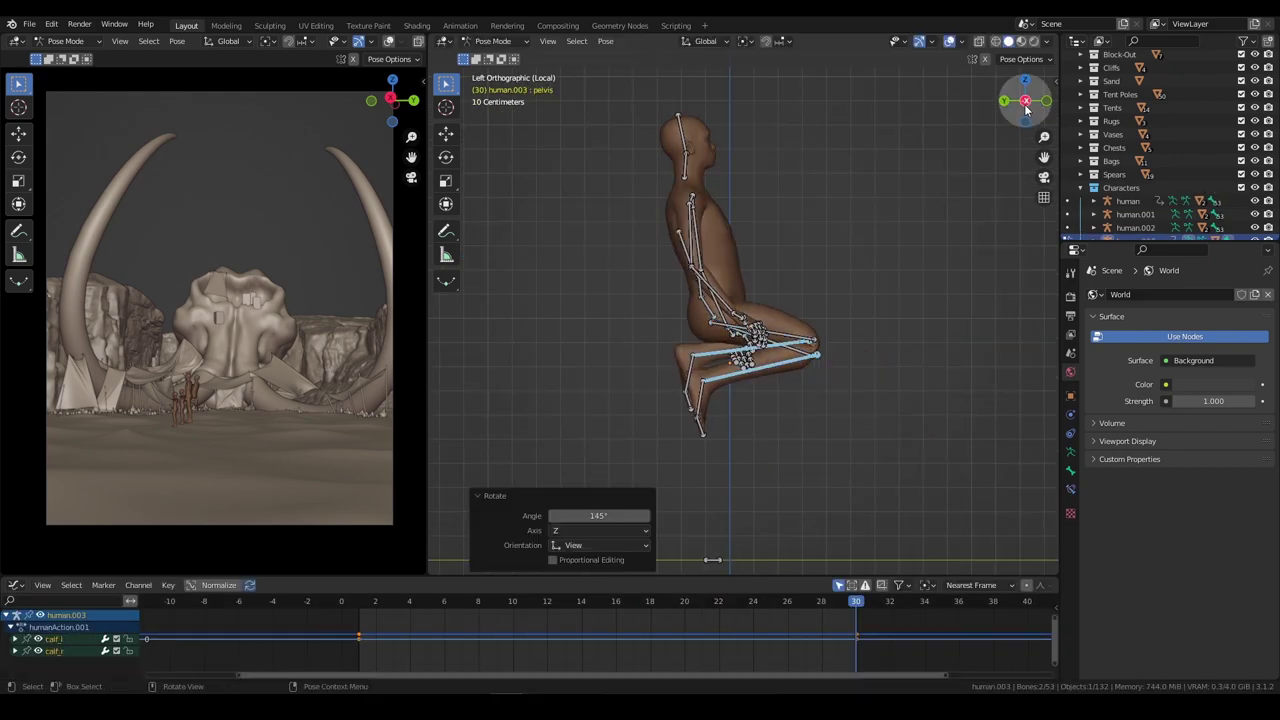
left_click_drag(1025, 110, 874, 446)
left_click(772, 300)
key("r")
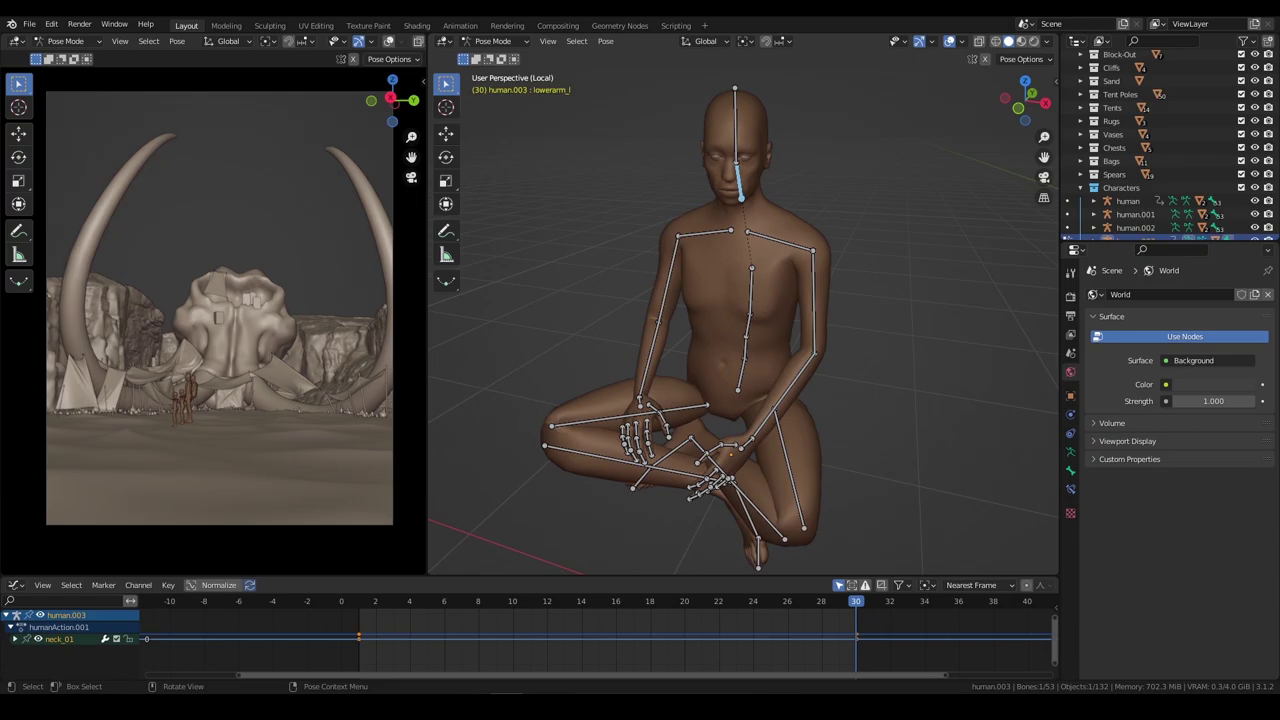
left_click(890, 314)
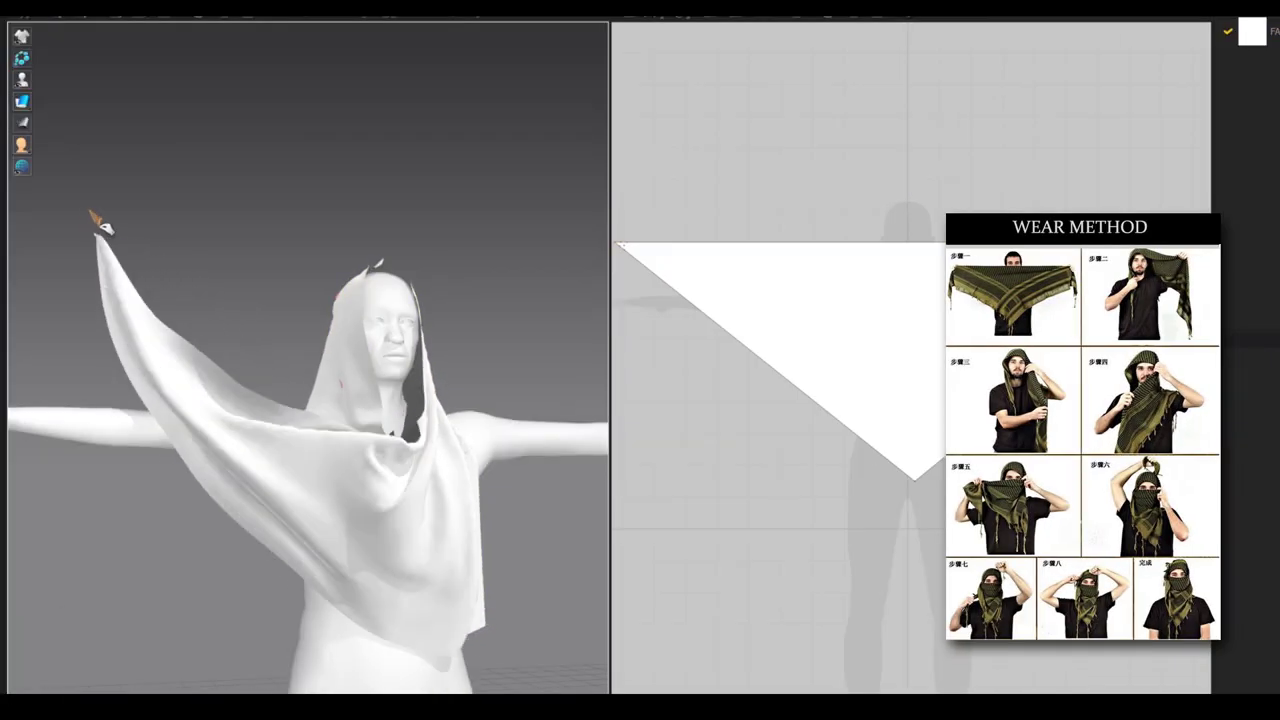
Step: Drag the scarf corner around the avatar's head and across the face, then inspect the drape
left_click_drag(103, 228, 126, 200)
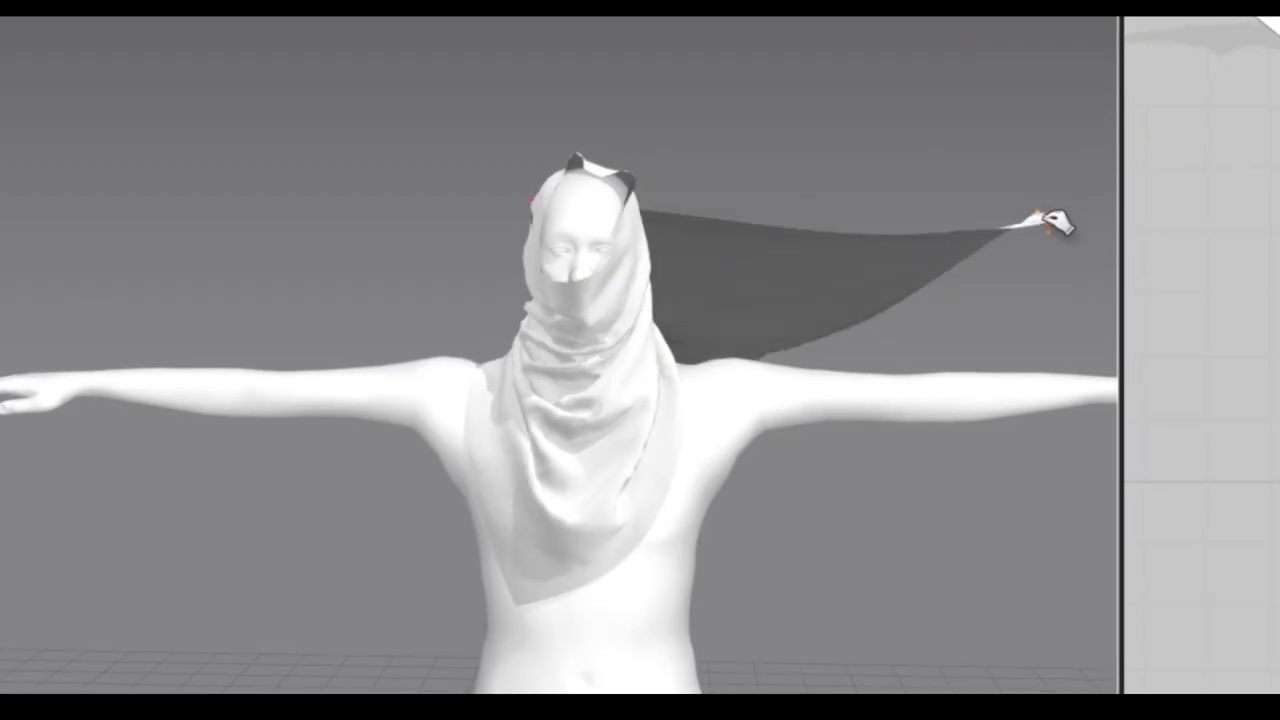
left_click_drag(1057, 214, 1097, 150)
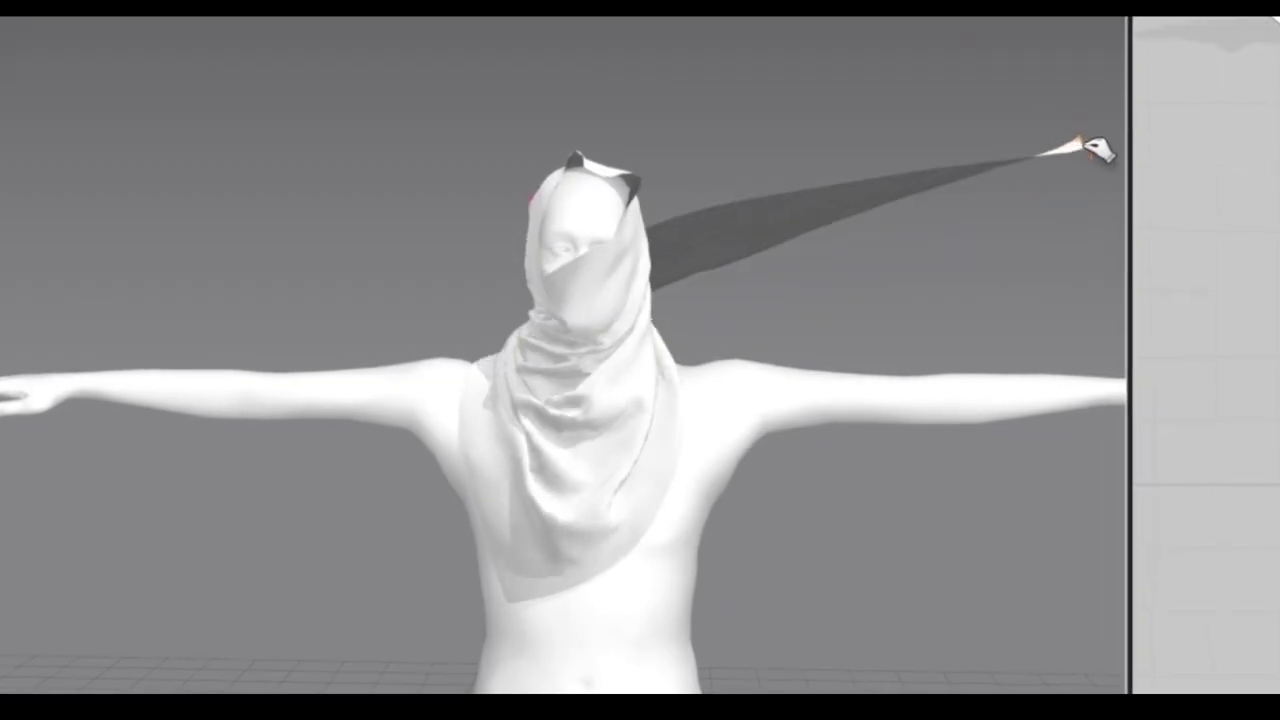
left_click(640, 346)
right_click_drag(646, 357, 486, 331)
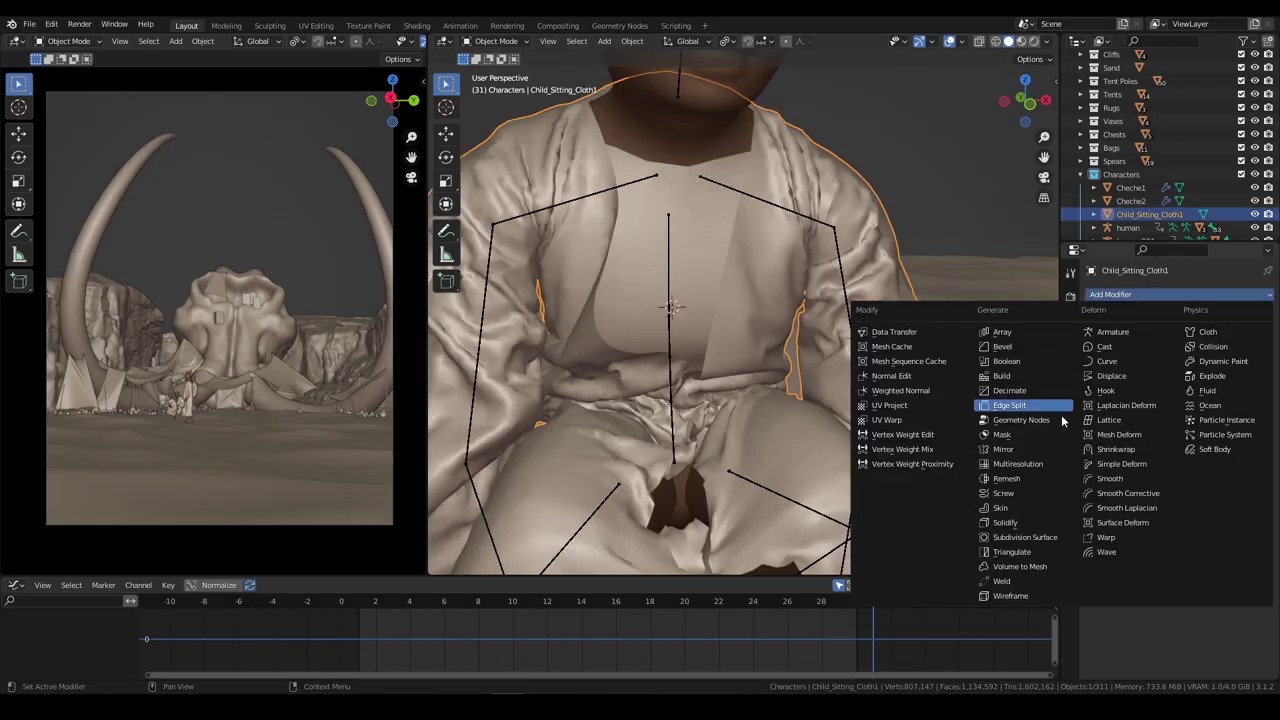
Step: Give the child's cloth a 0.02 m Solidify thickness and move the robed figure
left_click(1041, 522)
left_click_drag(1207, 353, 1212, 353)
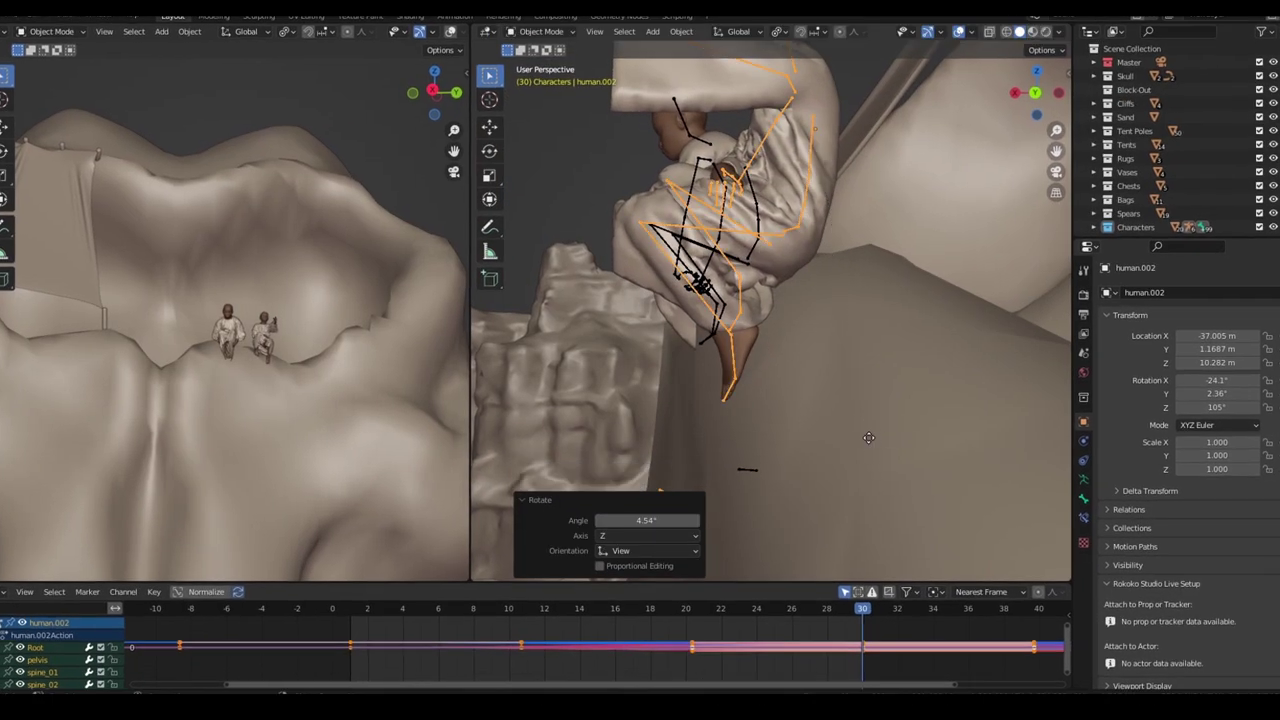
key("g")
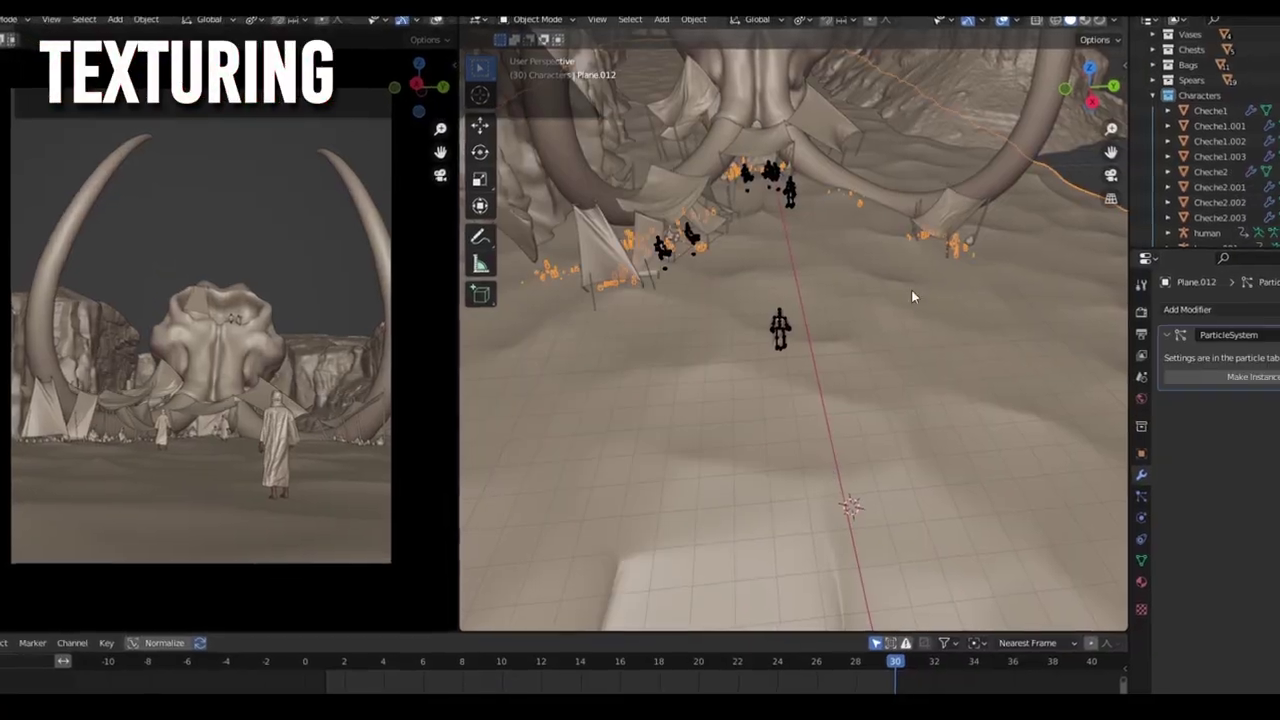
Step: Feed Noise Texture into Bump, raise Wave Texture Distortion to 6.6, and adjust a sand ColorRamp stop
left_click_drag(189, 172, 285, 537)
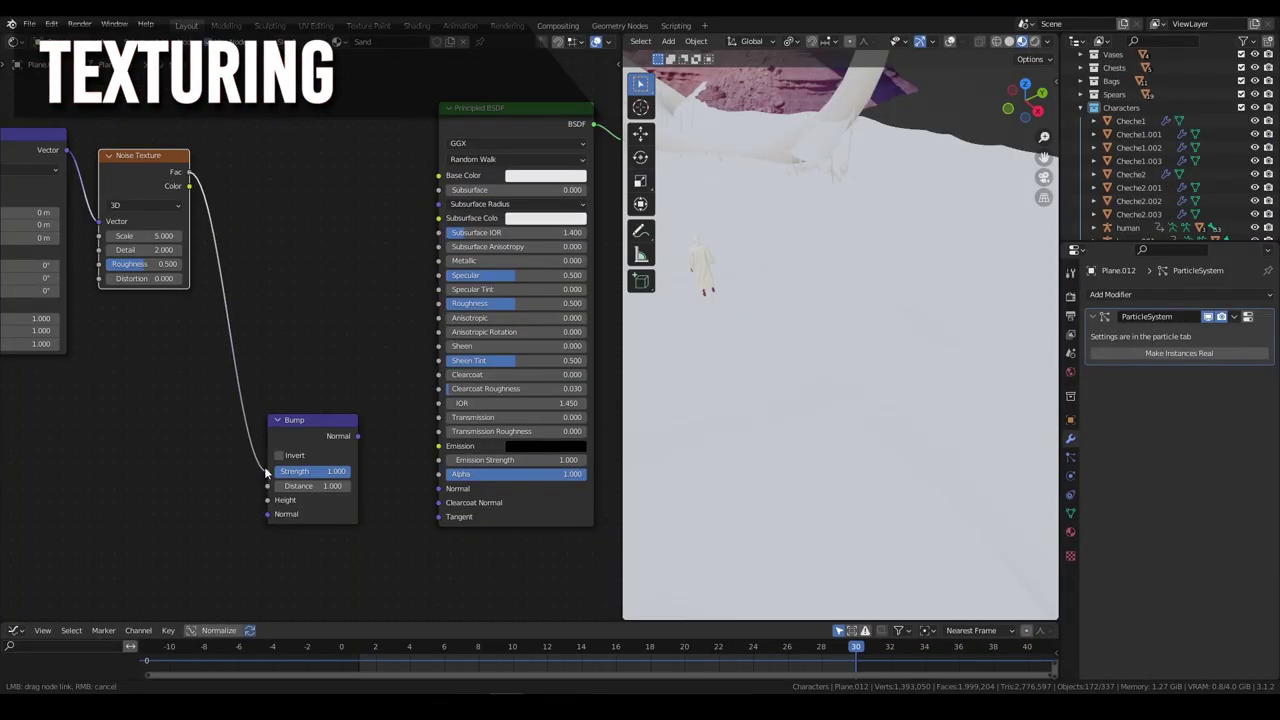
left_click_drag(265, 470, 263, 468)
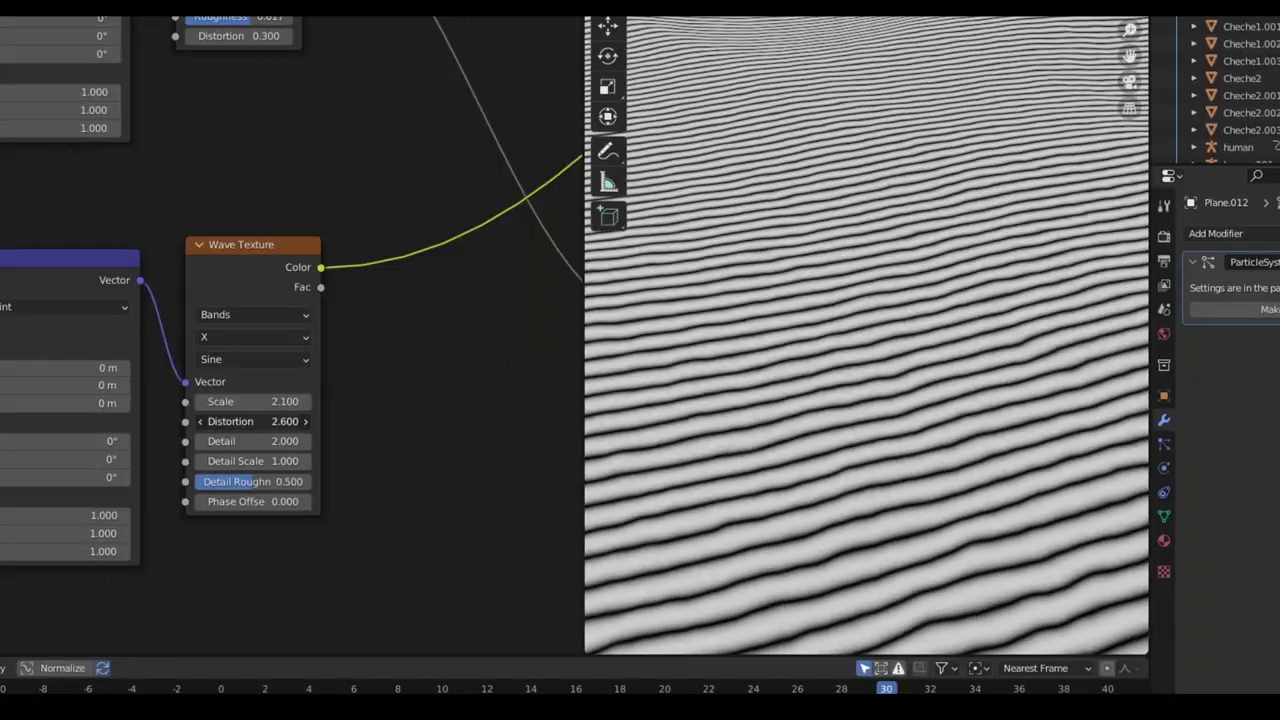
left_click_drag(247, 423, 330, 423)
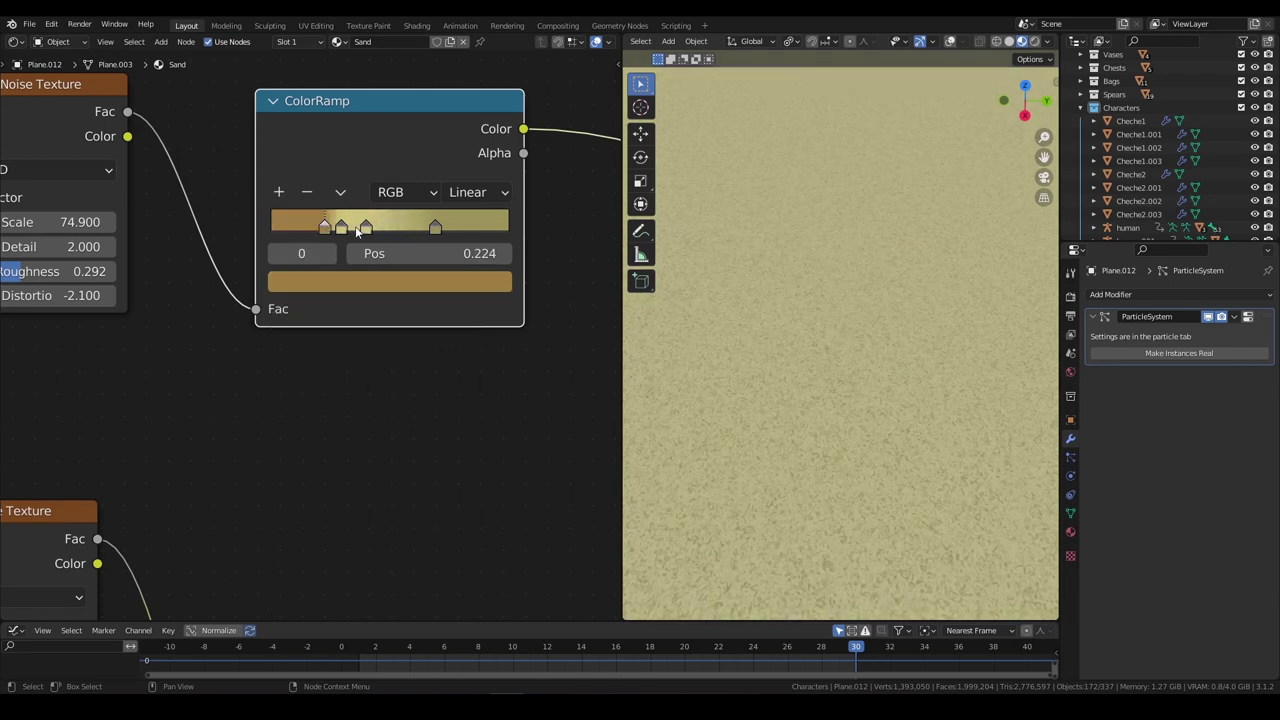
left_click(374, 228)
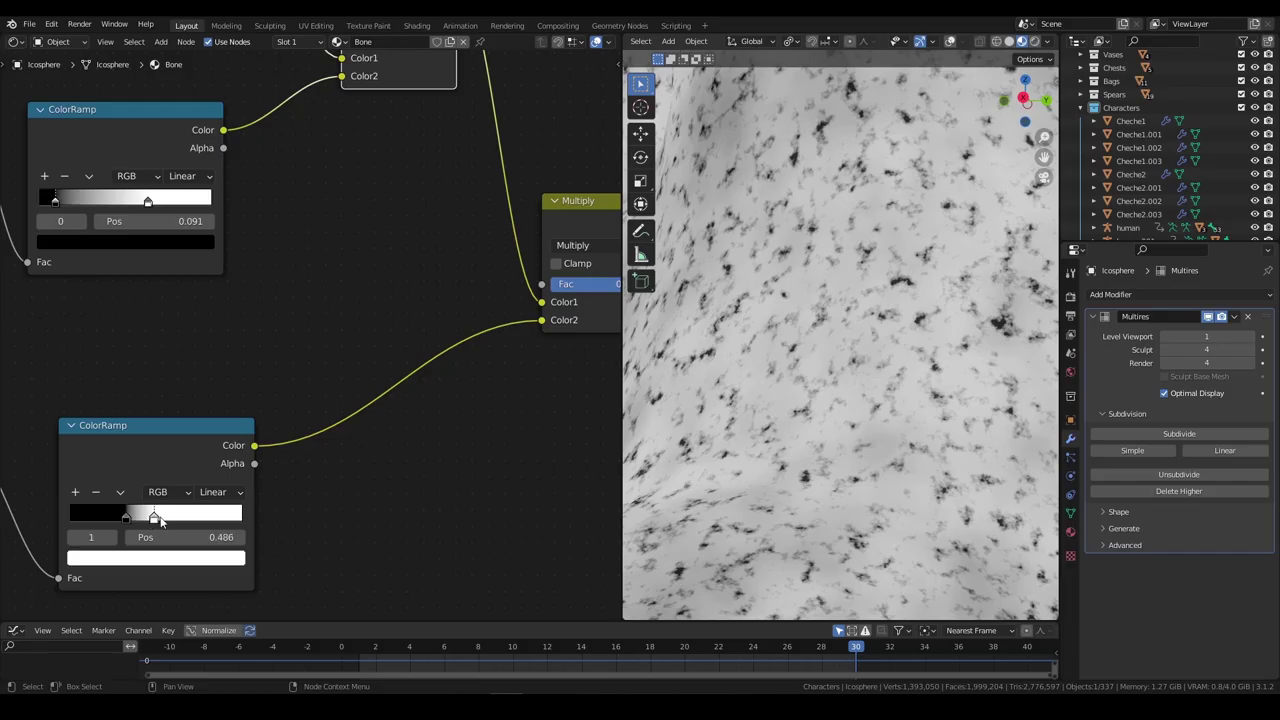
Step: Shift the Bone material's mask and colour ColorRamp stops toward pale cream with darker patches
left_click_drag(160, 519, 192, 519)
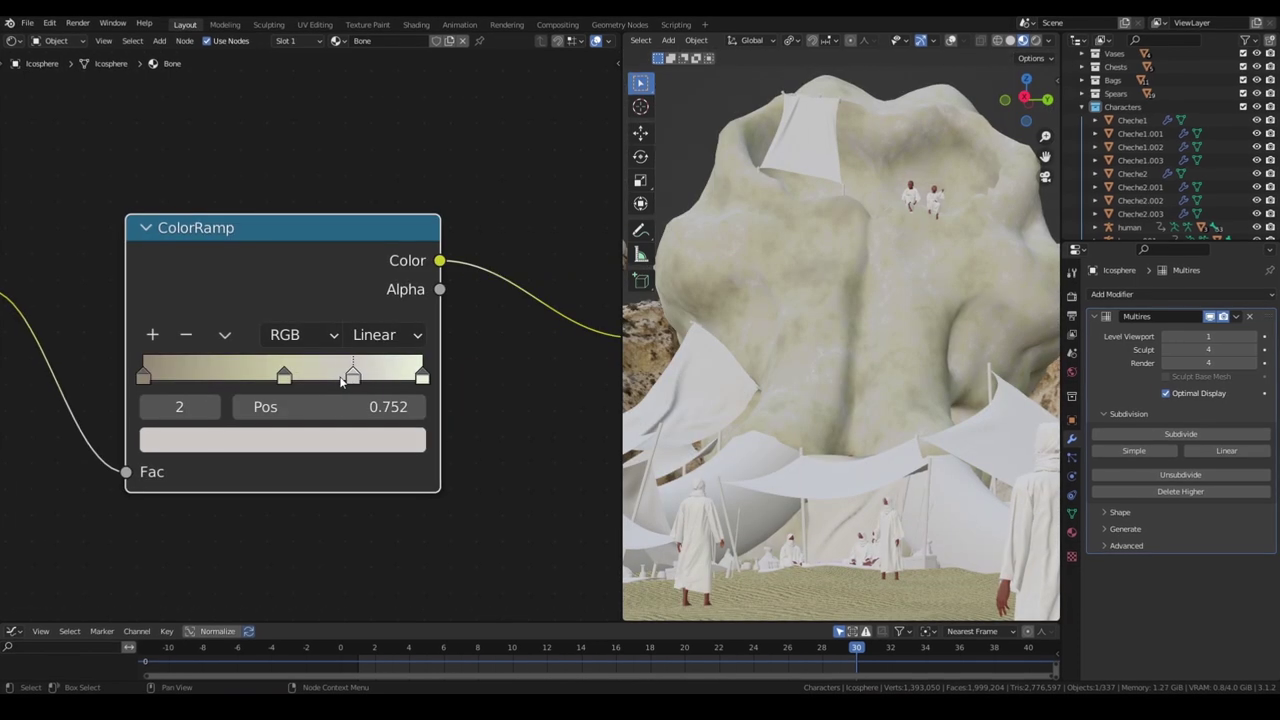
mouse_move(356, 386)
left_mouse_down()
mouse_move(317, 386)
mouse_move(337, 382)
left_mouse_up()
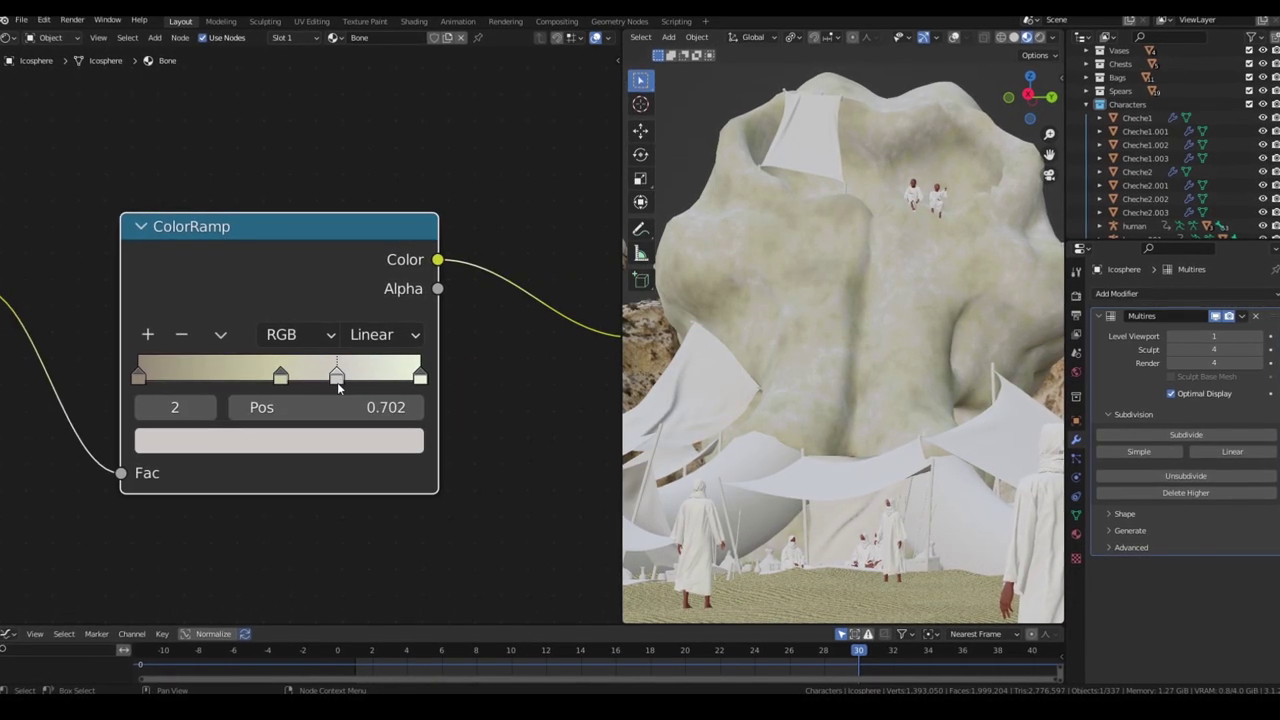
mouse_move(420, 377)
left_mouse_down()
mouse_move(383, 387)
mouse_move(417, 386)
left_mouse_up()
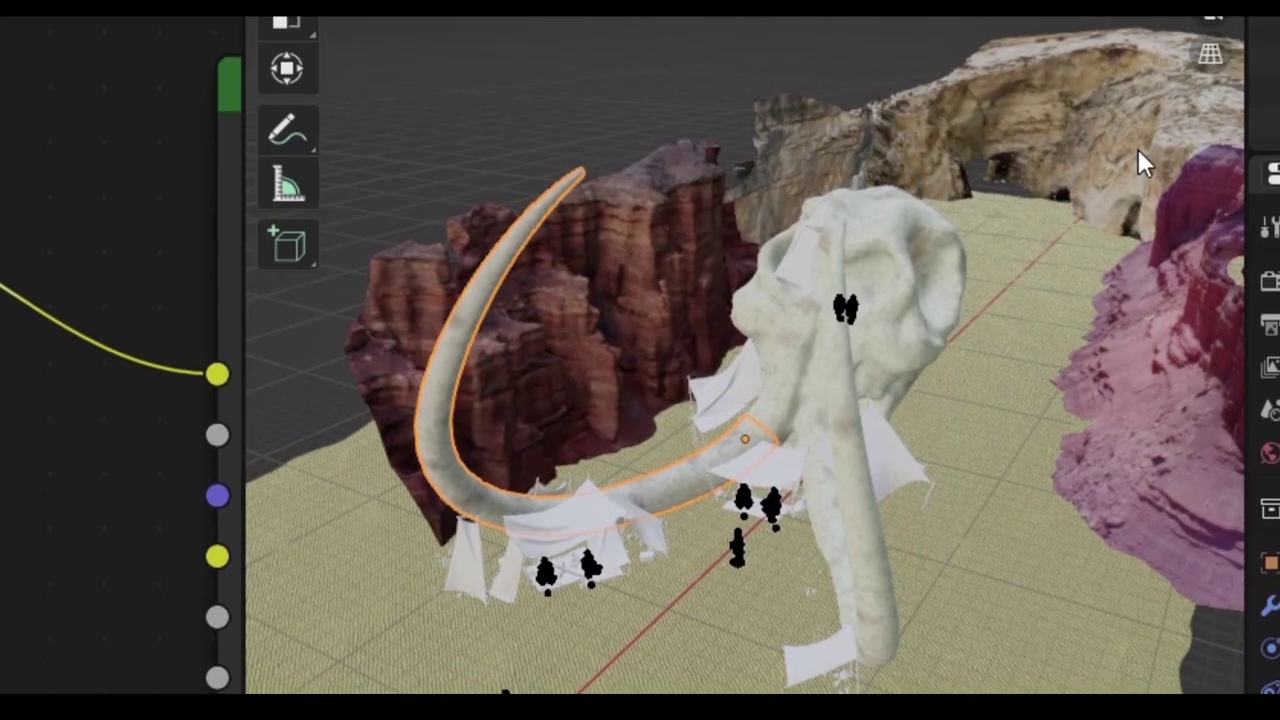
Step: Bend the cliff's RGB Curves combined curve into an S for stronger contrast
scroll(1022, 234, "up", 6)
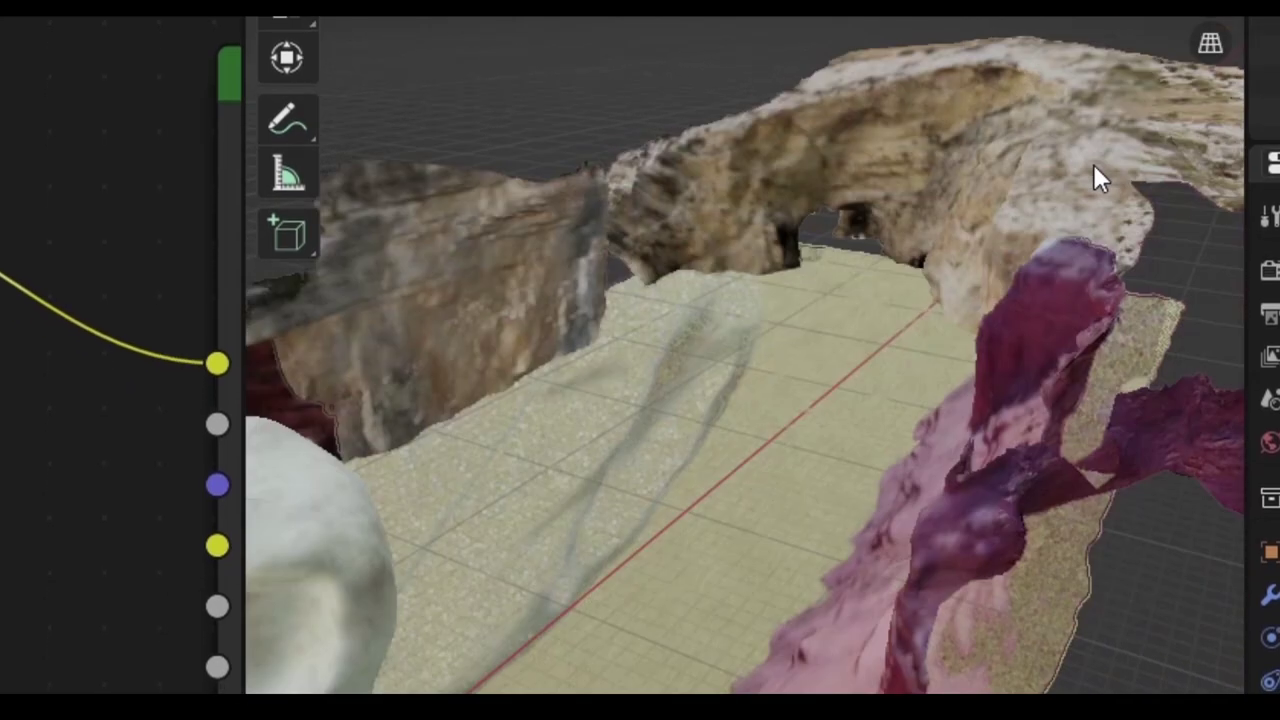
scroll(1038, 162, "up", 10)
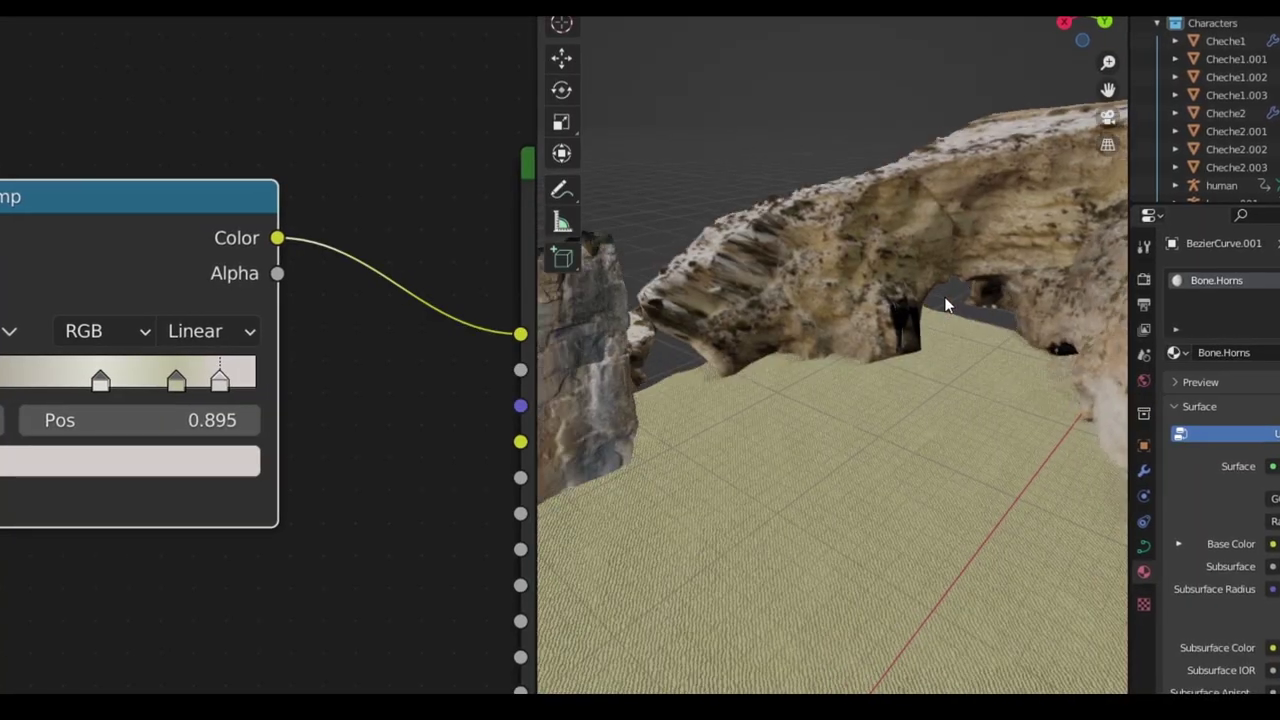
scroll(946, 296, "up", 3)
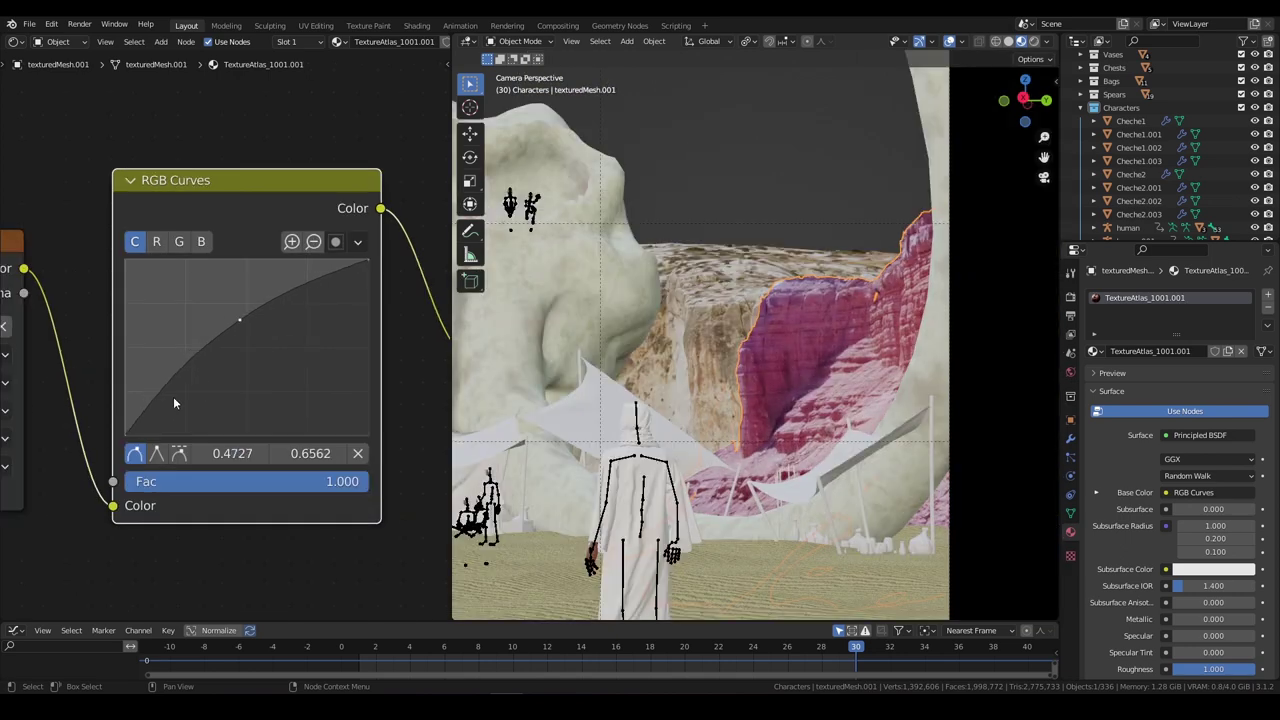
left_click_drag(173, 396, 277, 392)
Step: Adjust the red channel and darken the cliff texture's midtones on the curve
left_click(156, 241)
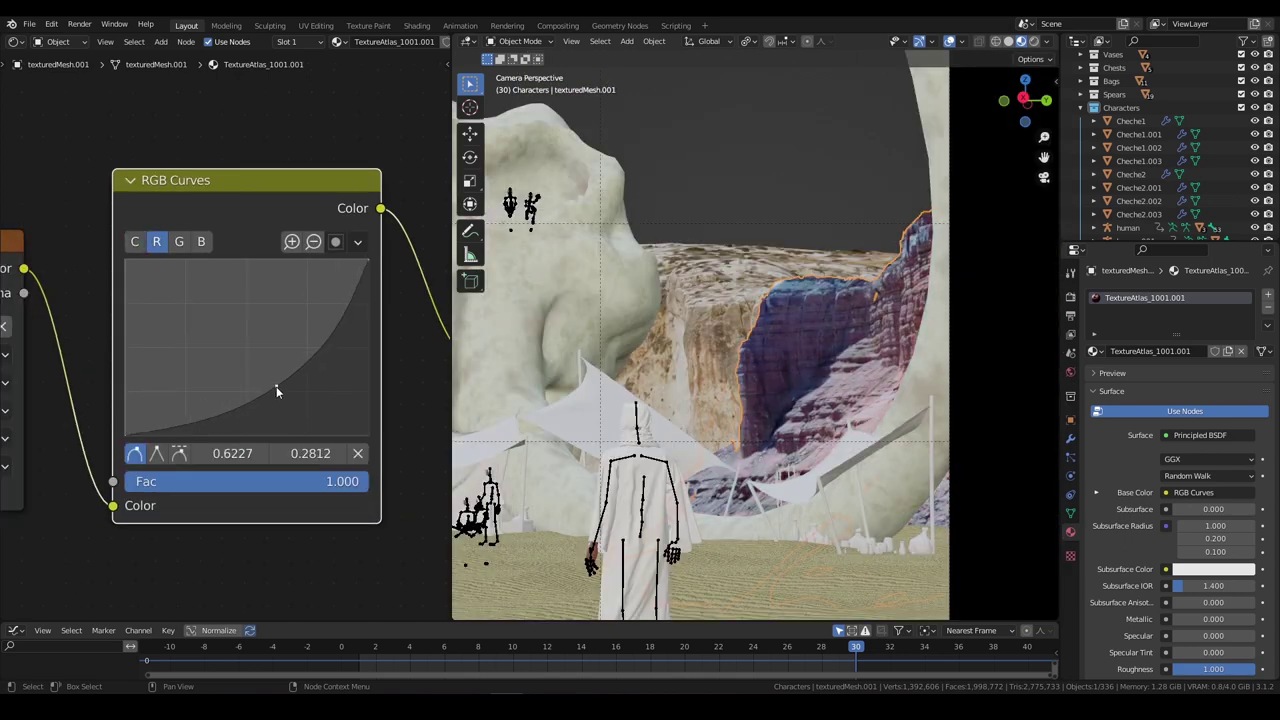
left_click(134, 241)
left_click(150, 386)
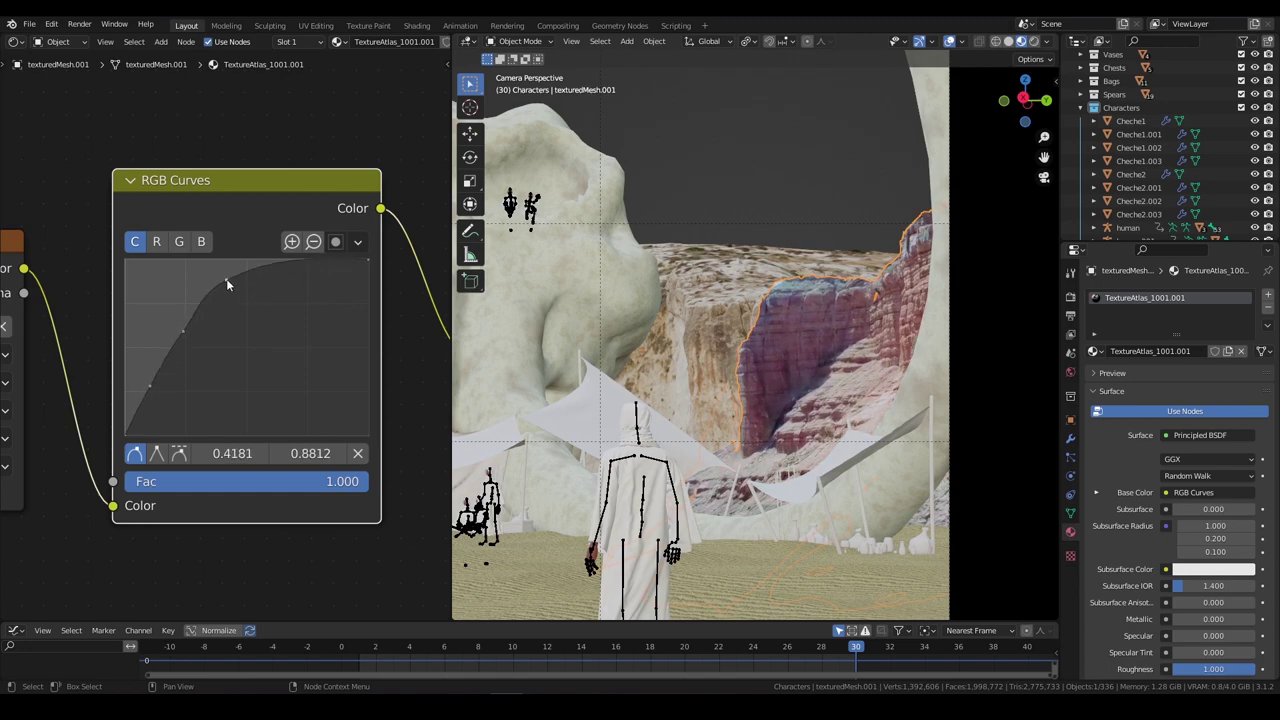
left_click_drag(226, 285, 240, 375)
scroll(83, 286, "down", 5)
scroll(817, 444, "down", 3)
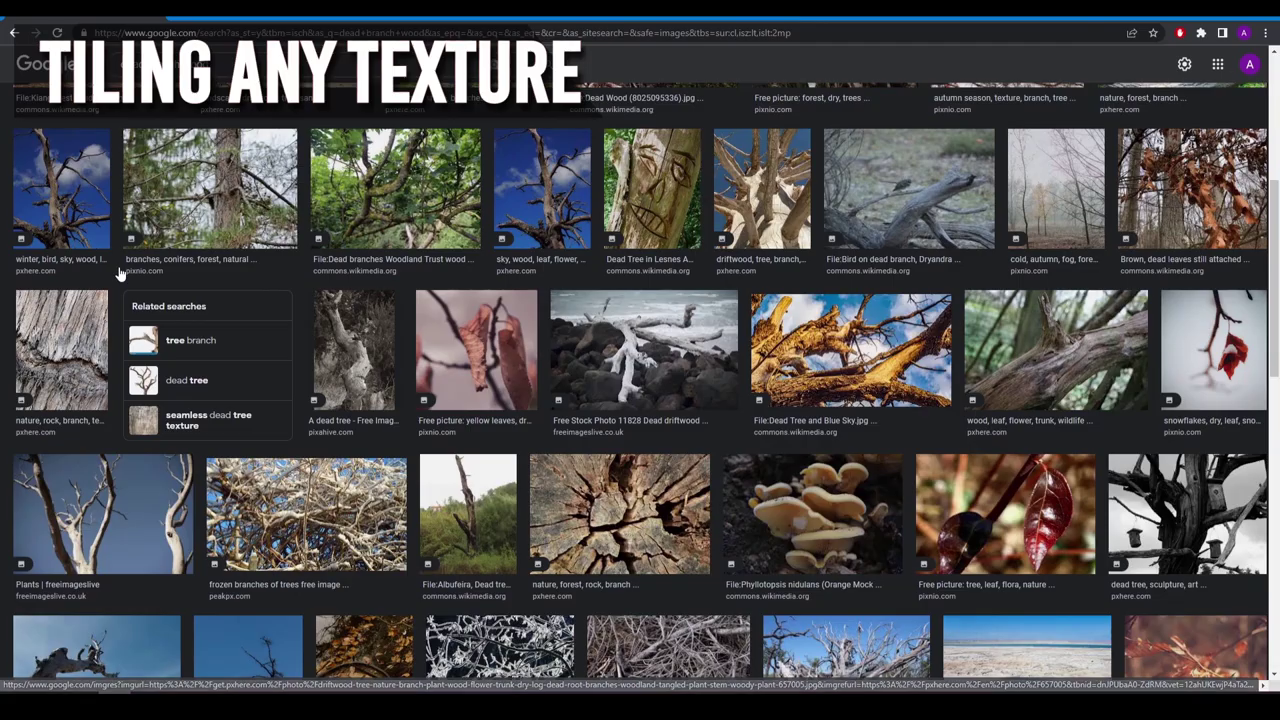
Step: Browse the driftwood photo results and rotate the pasted wood strip level
scroll(118, 266, "down", 4)
scroll(118, 268, "down", 2)
scroll(118, 272, "down", 3)
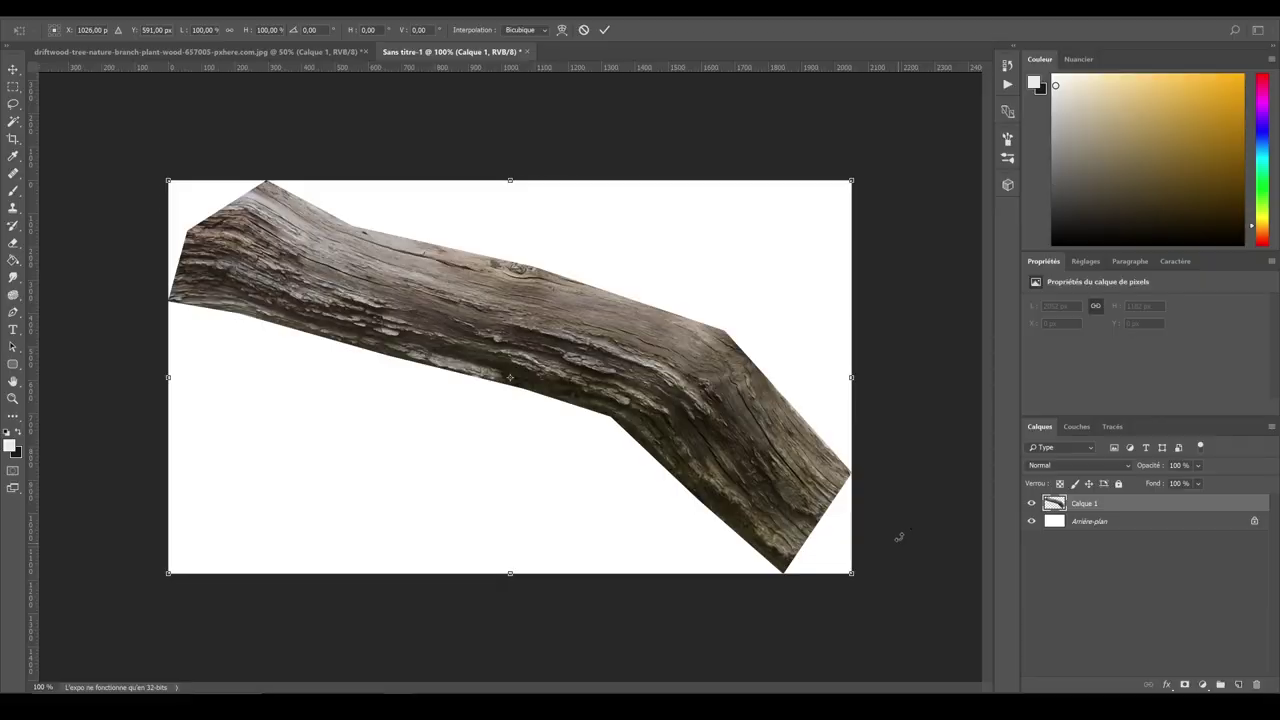
left_click_drag(897, 534, 890, 353)
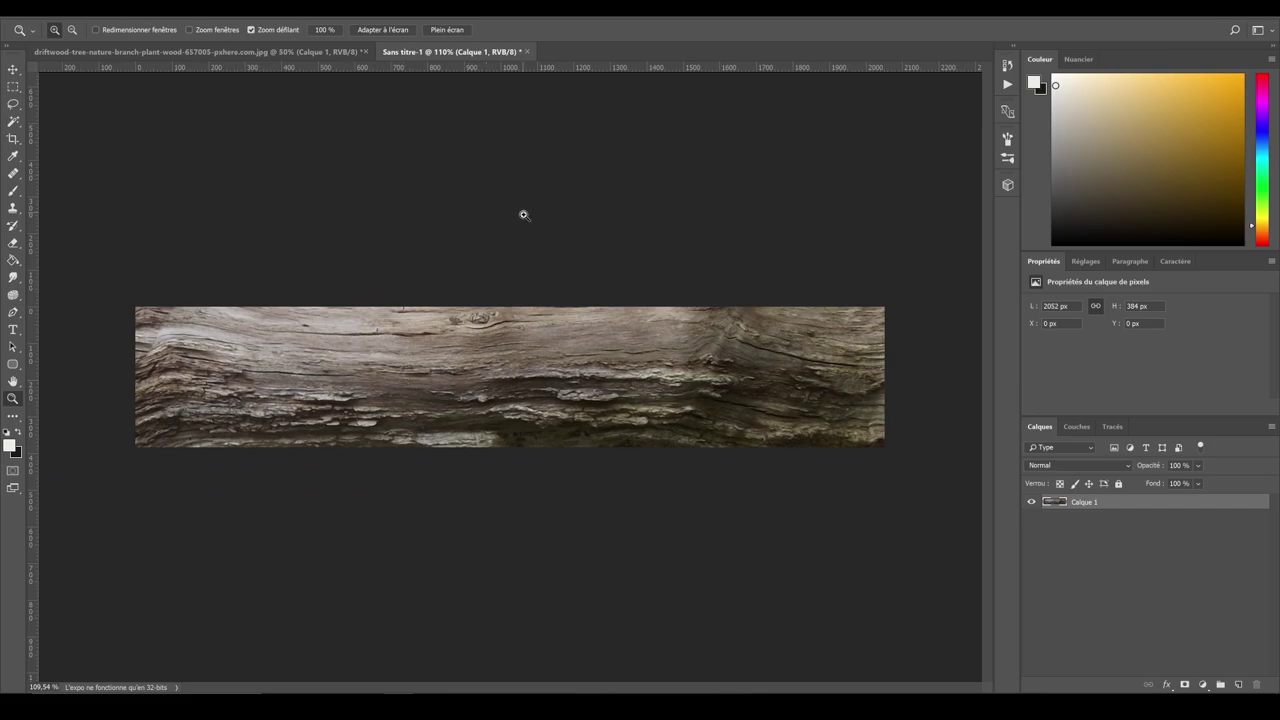
Step: Offset the bark strip with wrap-around by 1026 px horizontally and 0 vertically
left_click(277, 7)
mouse_move(318, 267)
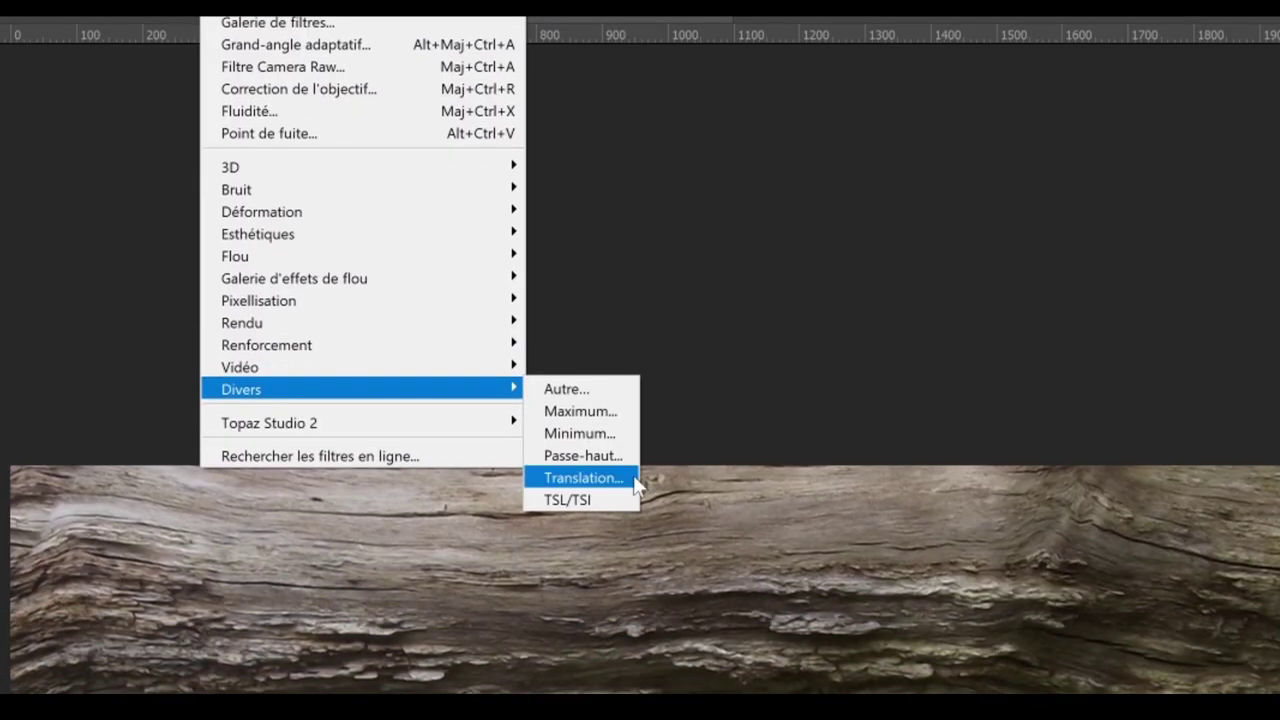
left_click(621, 487)
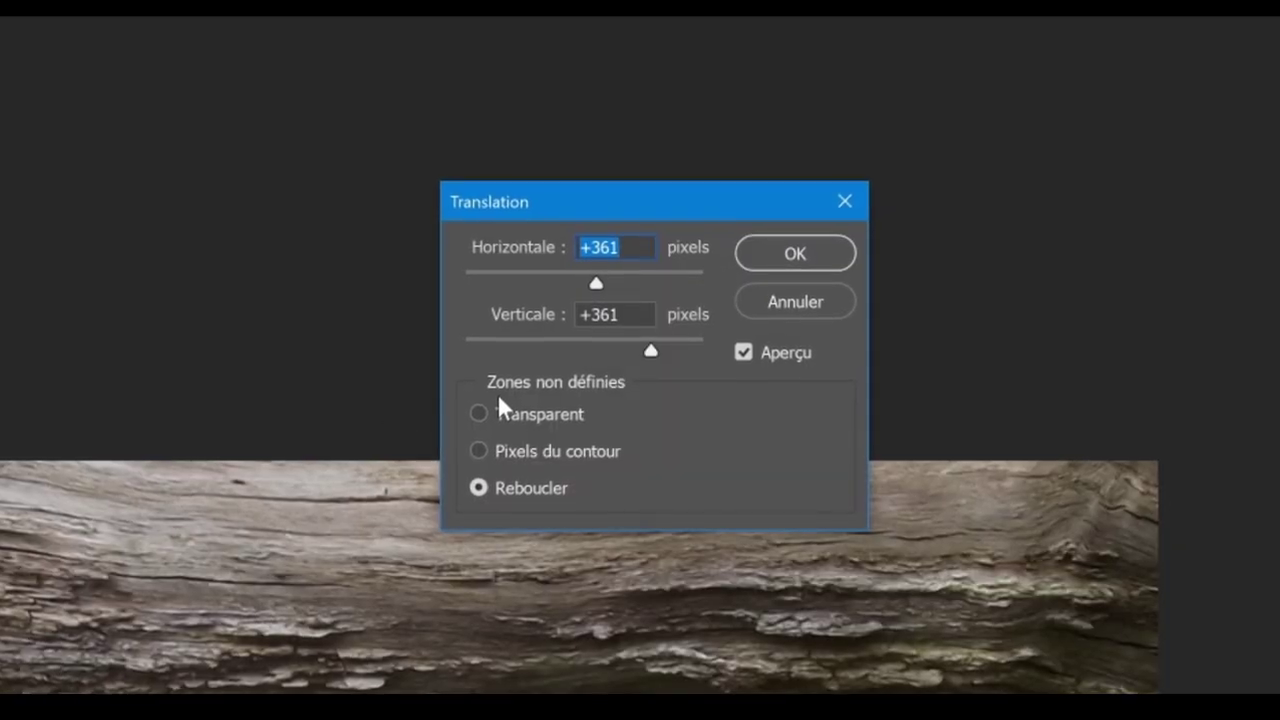
type("1026")
key("Tab")
type("0")
key("Return")
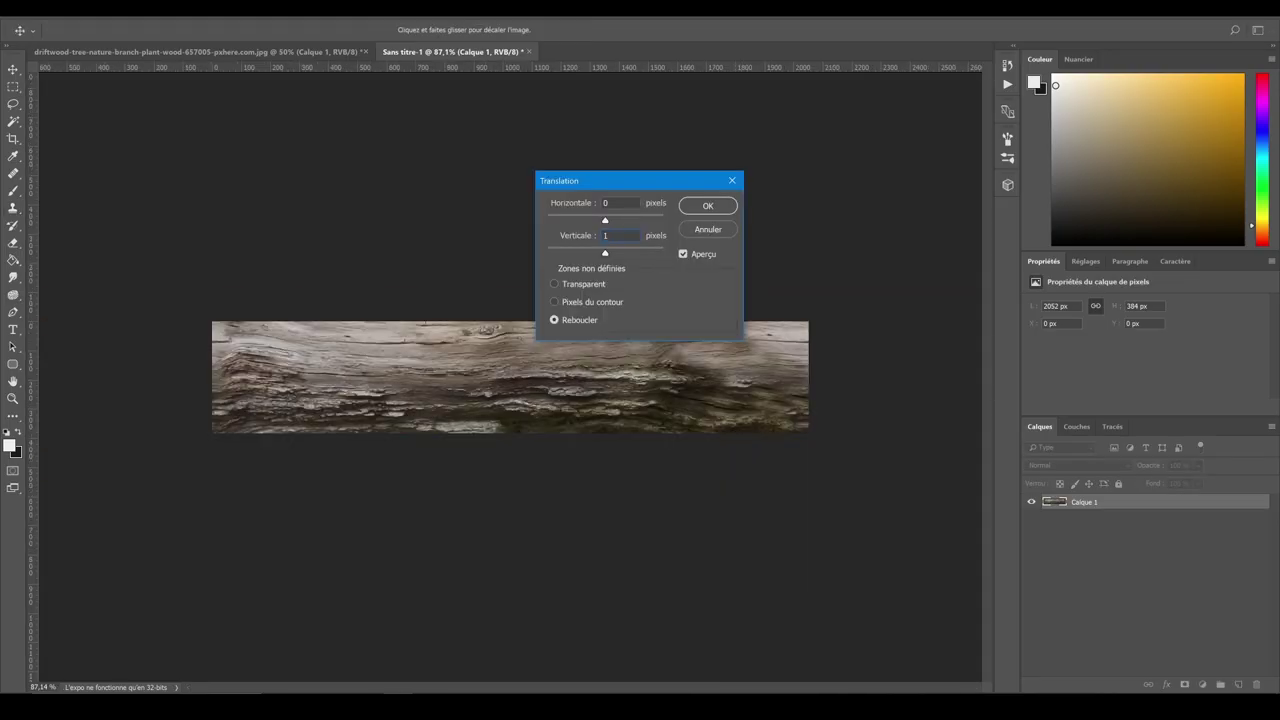
type("2")
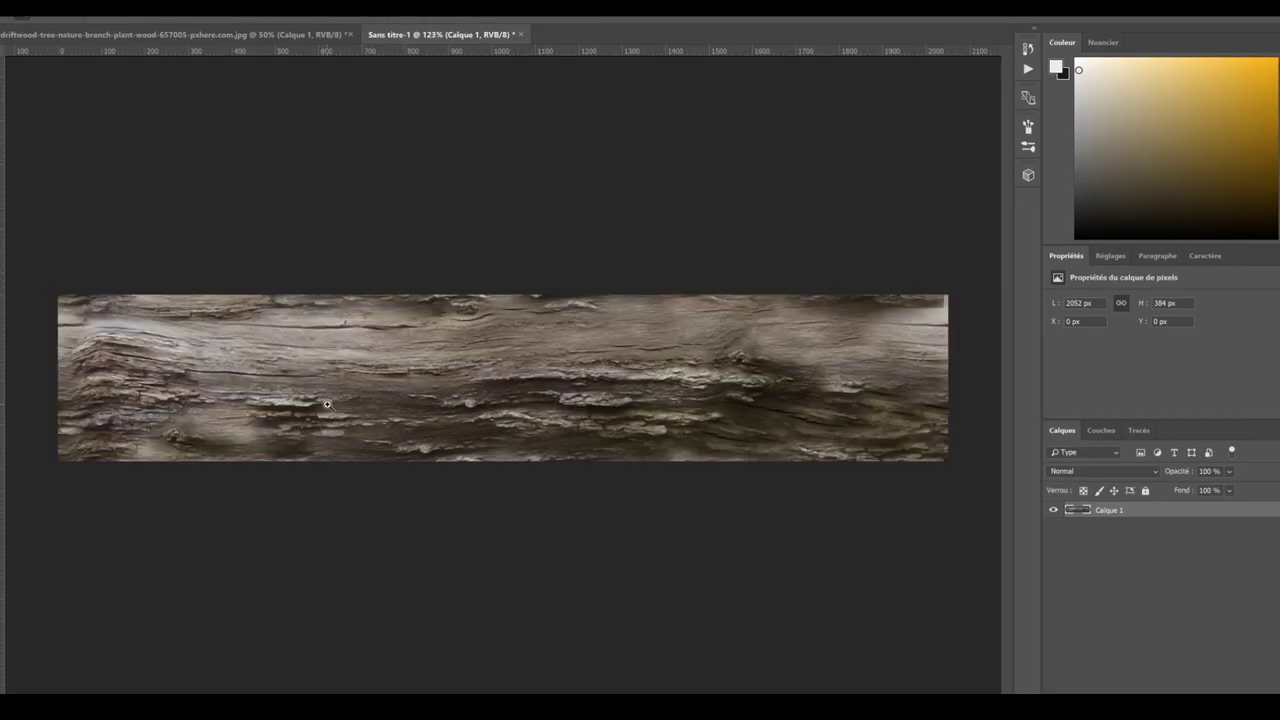
left_click_drag(327, 404, 279, 402)
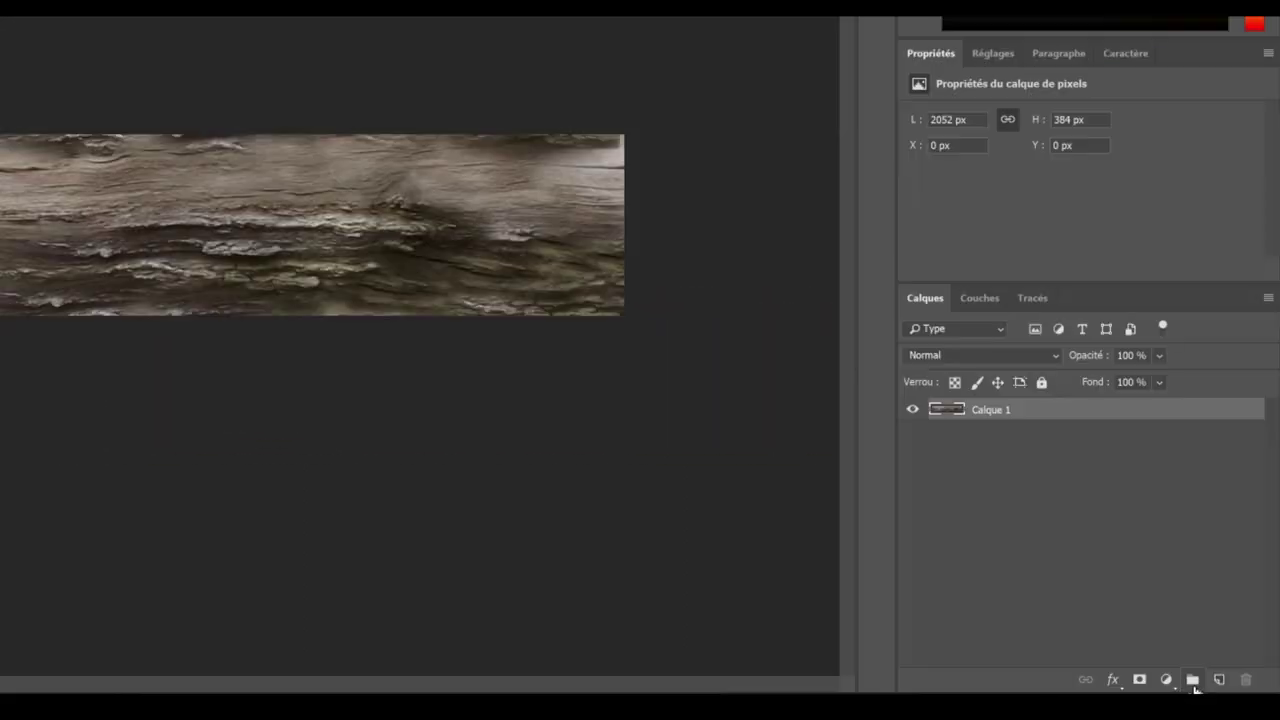
Step: Add Noir et blanc and Courbes adjustments lifting shadows, then generate a normal map
left_click(1192, 681)
left_click(1184, 572)
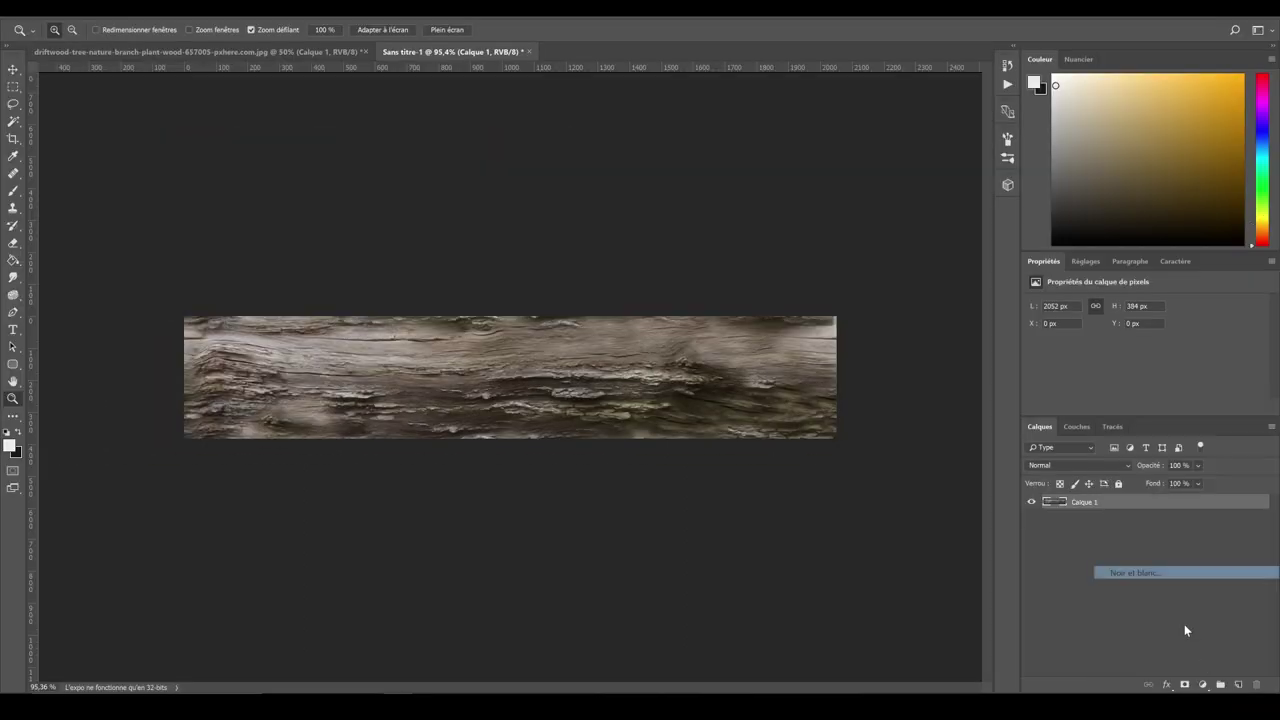
left_click(1206, 684)
left_click(1154, 510)
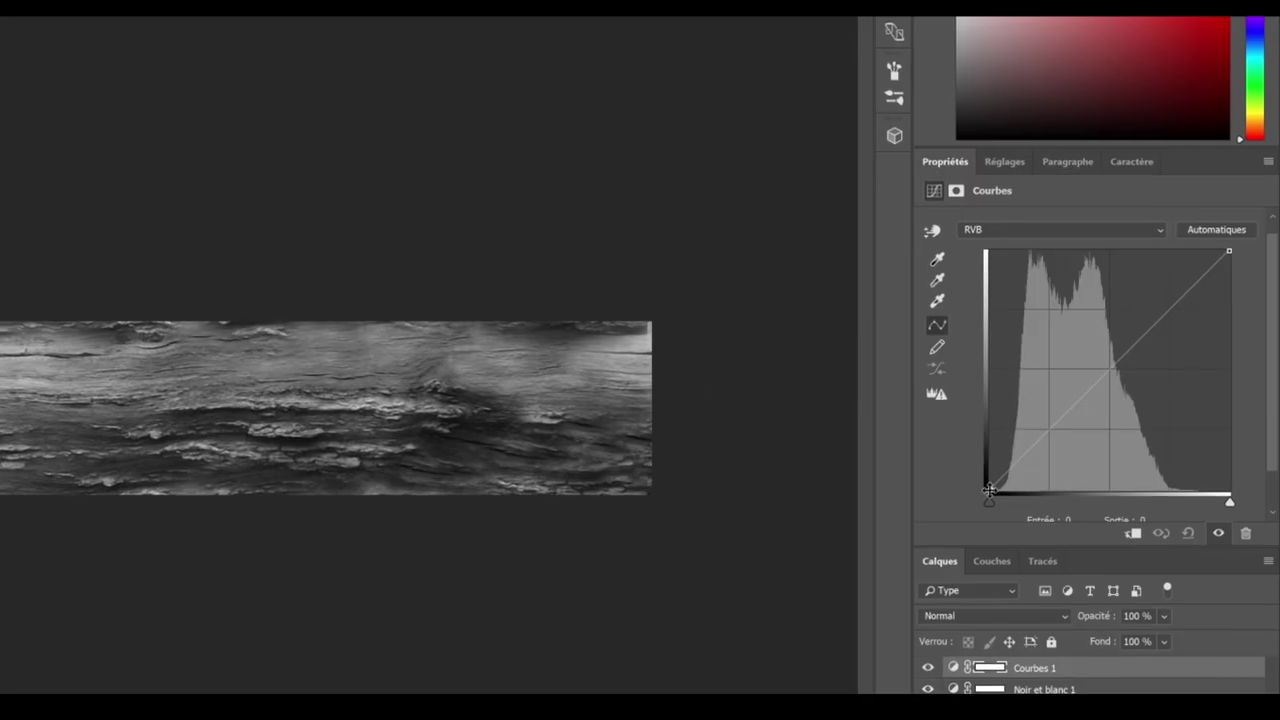
left_click_drag(1074, 436, 1050, 306)
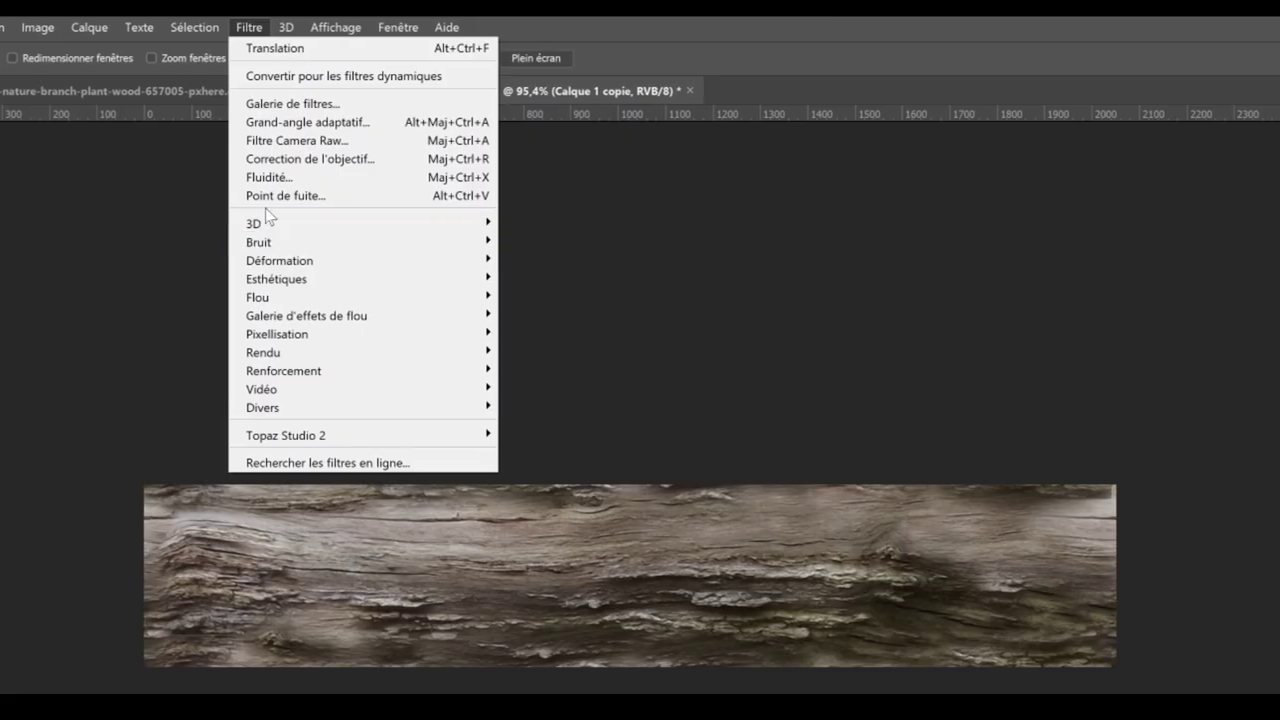
mouse_move(262, 218)
left_click(440, 224)
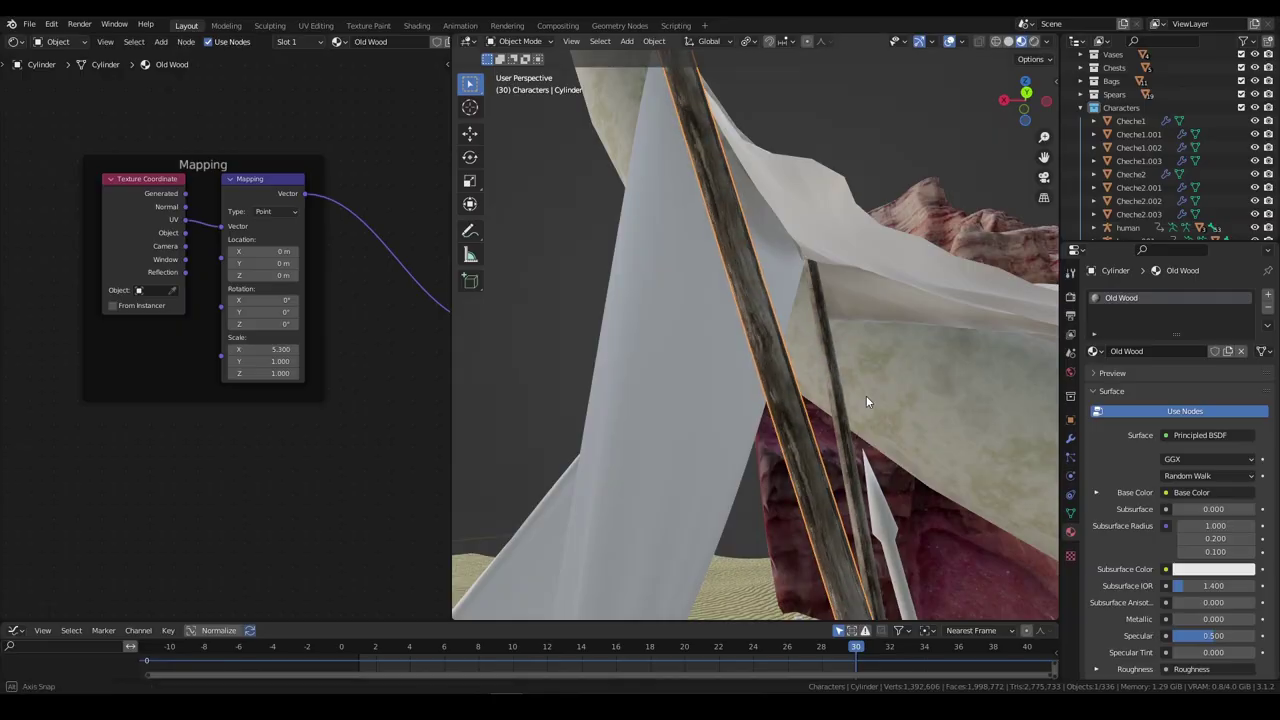
Step: Raise cloth saturation, finer texture scale, adjust Mix blend, darken scarf, brighten sitting figure's cloth
middle_click_drag(866, 395, 760, 330)
left_click(700, 380)
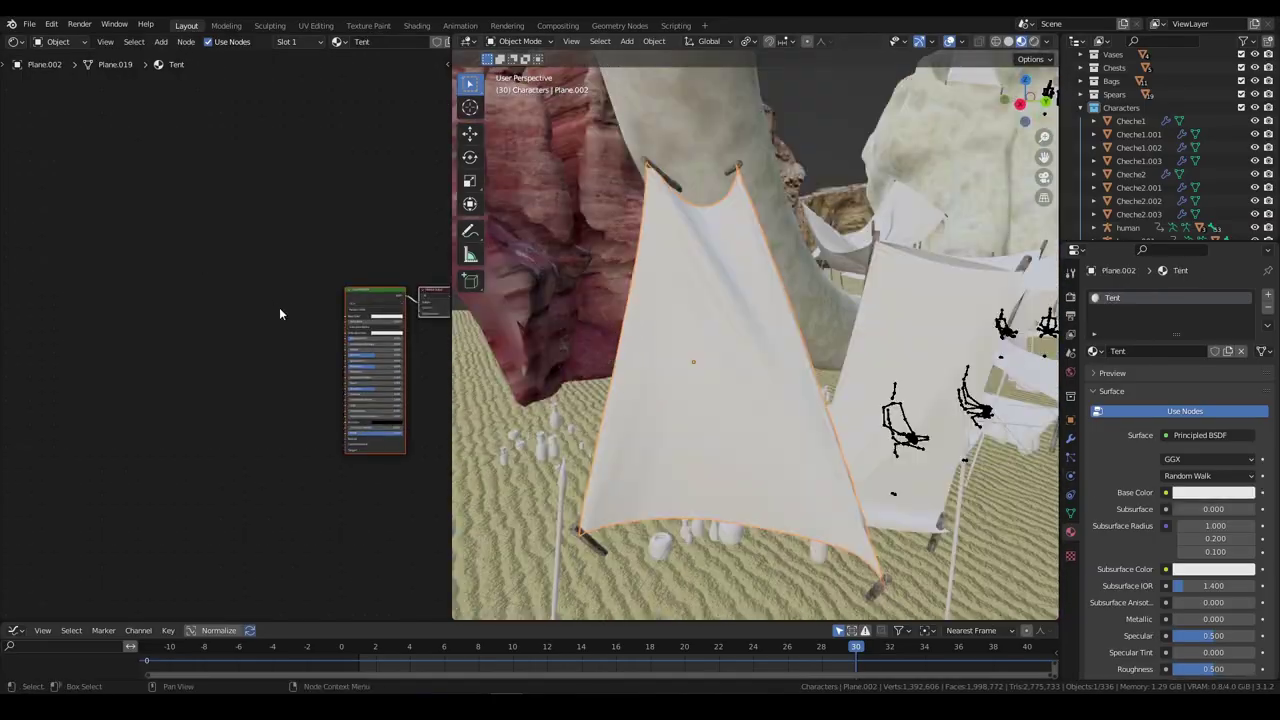
middle_click_drag(279, 307, 177, 239)
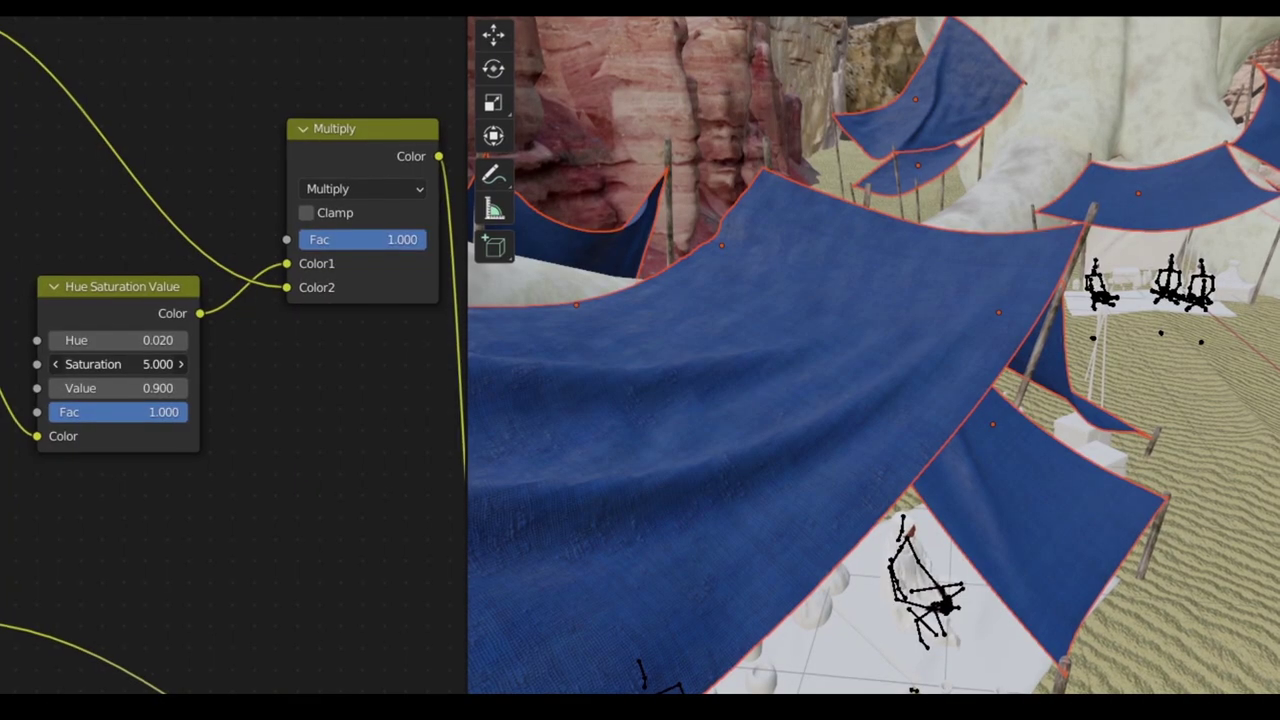
left_click_drag(110, 364, 150, 364)
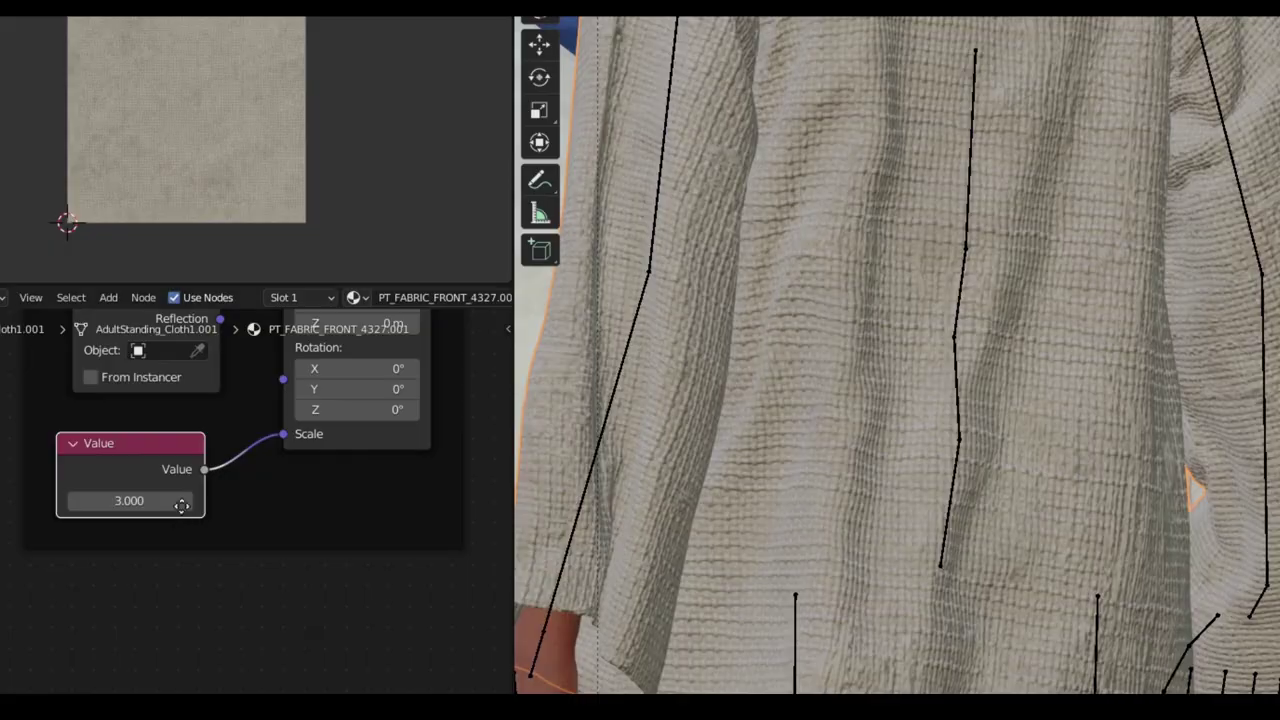
left_click_drag(129, 500, 165, 500)
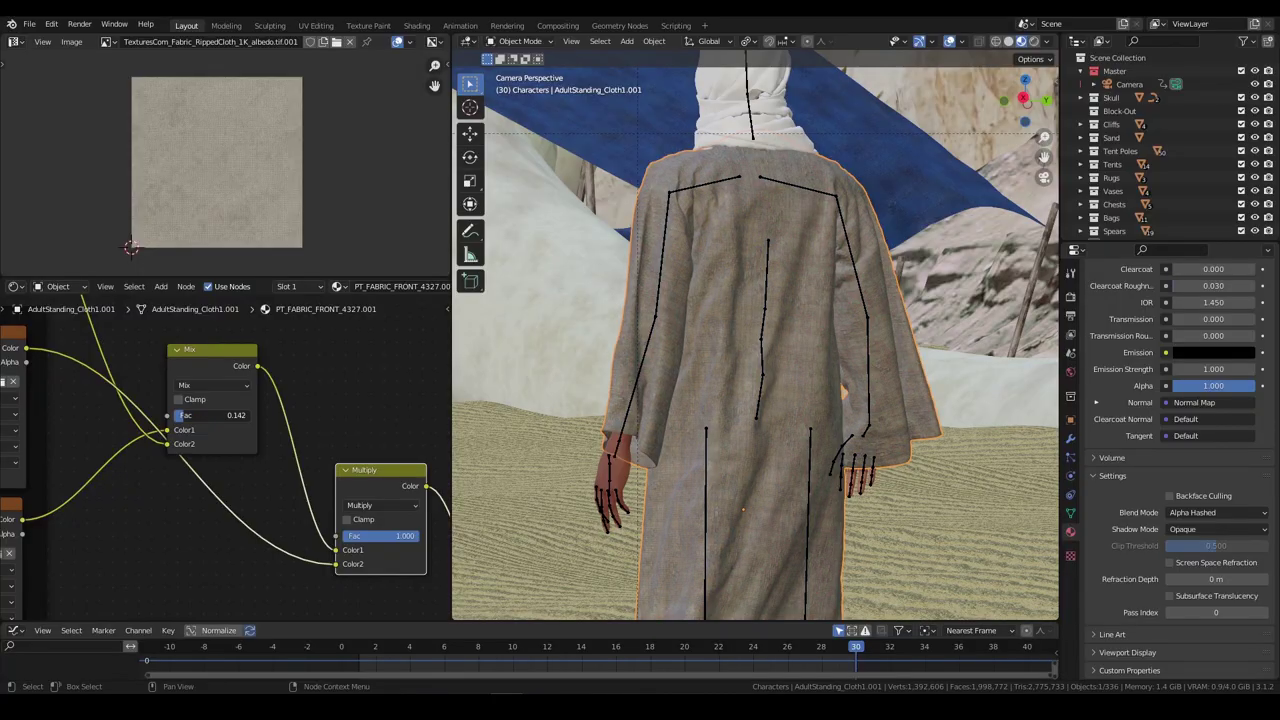
mouse_move(192, 415)
left_mouse_down()
mouse_move(245, 415)
mouse_move(185, 415)
left_mouse_up()
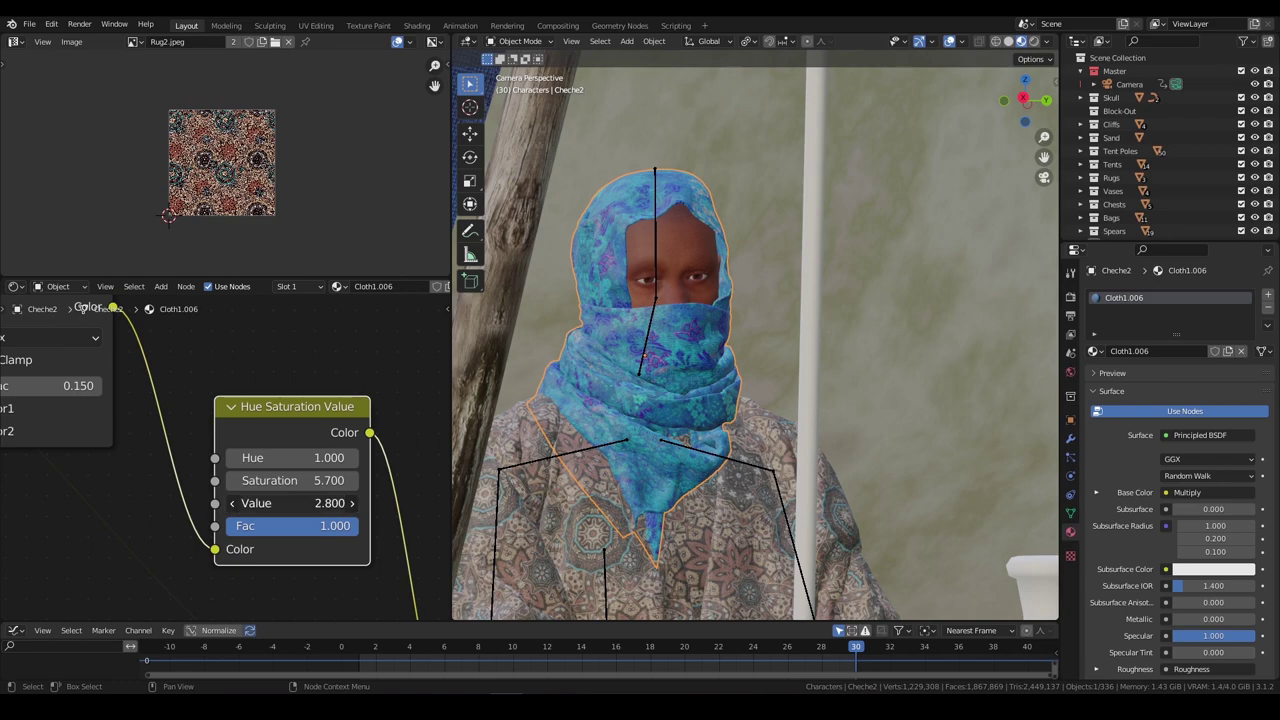
mouse_move(290, 503)
left_mouse_down()
mouse_move(260, 503)
mouse_move(275, 503)
left_mouse_up()
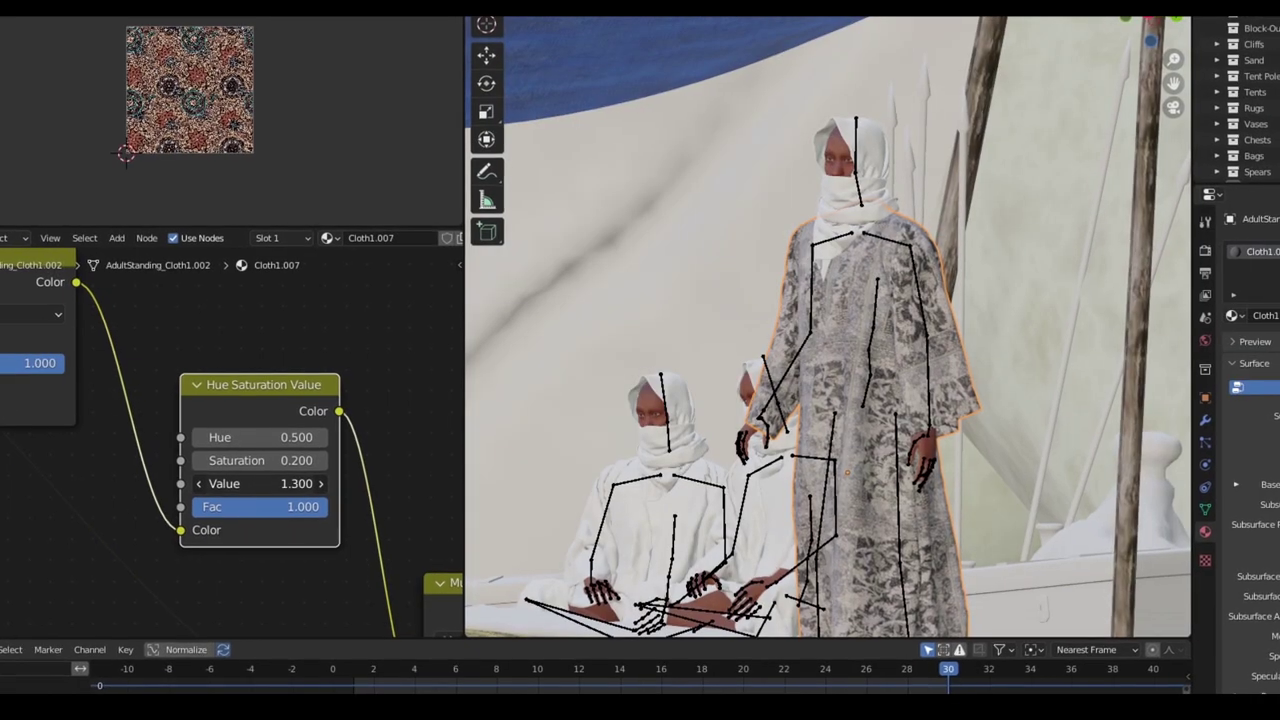
left_click_drag(257, 480, 285, 482)
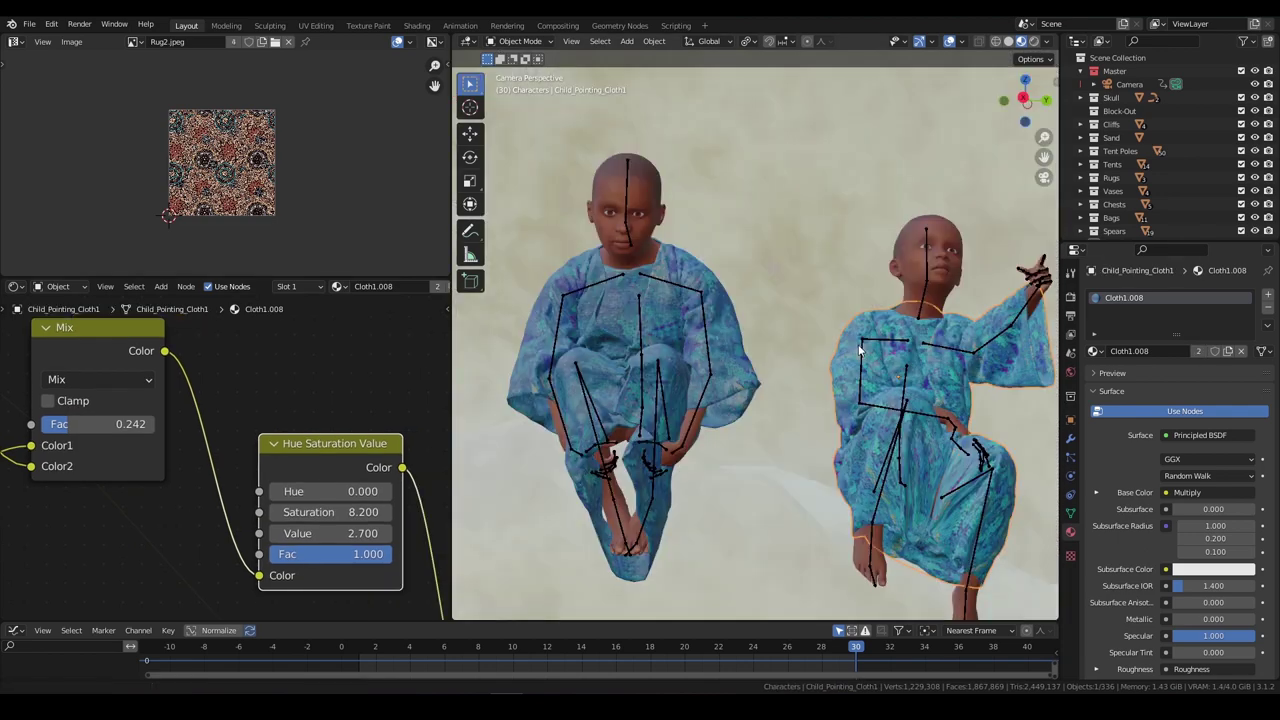
Step: Project the vase UVs from the current view and scale them over its texture
key("KP_Decimal")
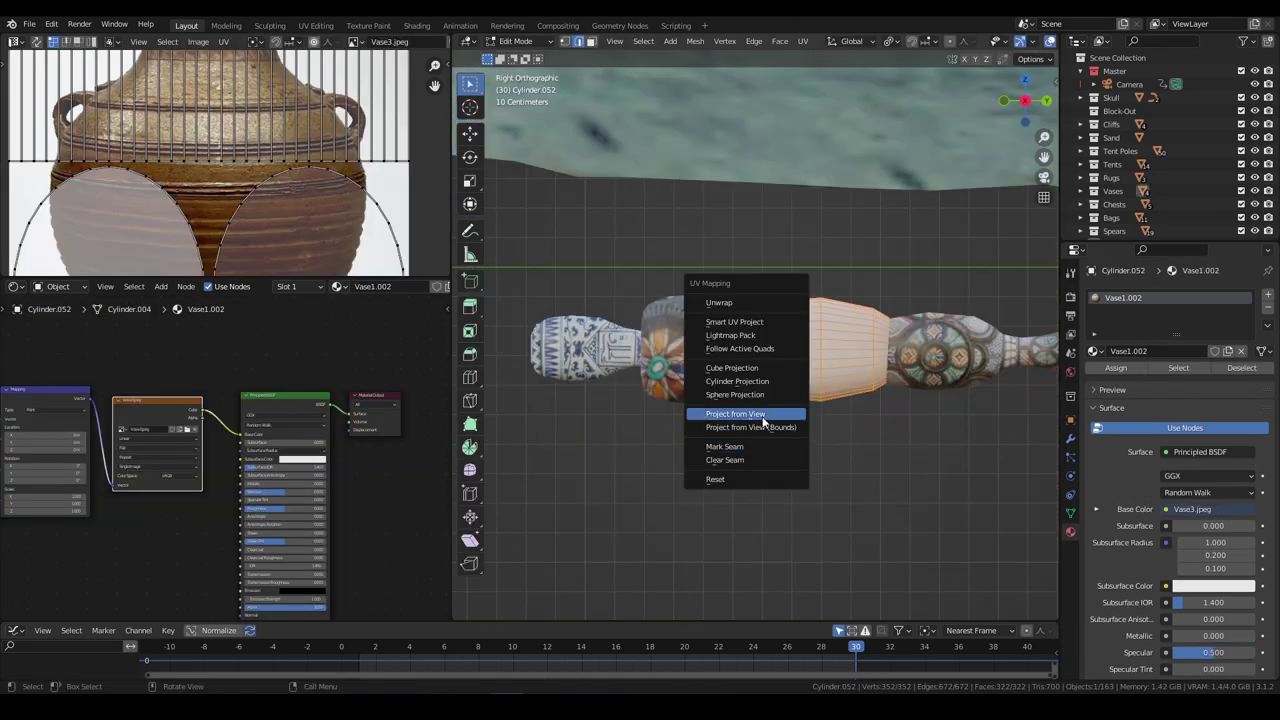
left_click(760, 415)
scroll(320, 186, "down", 3)
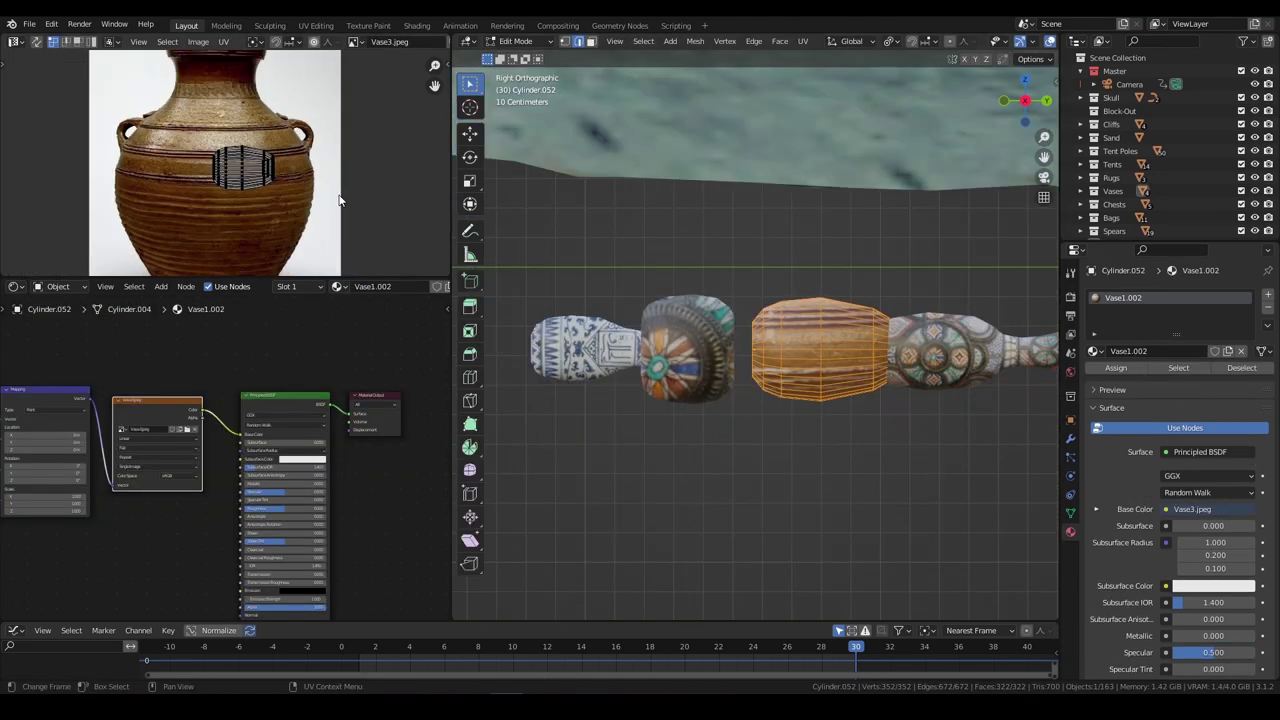
key("s")
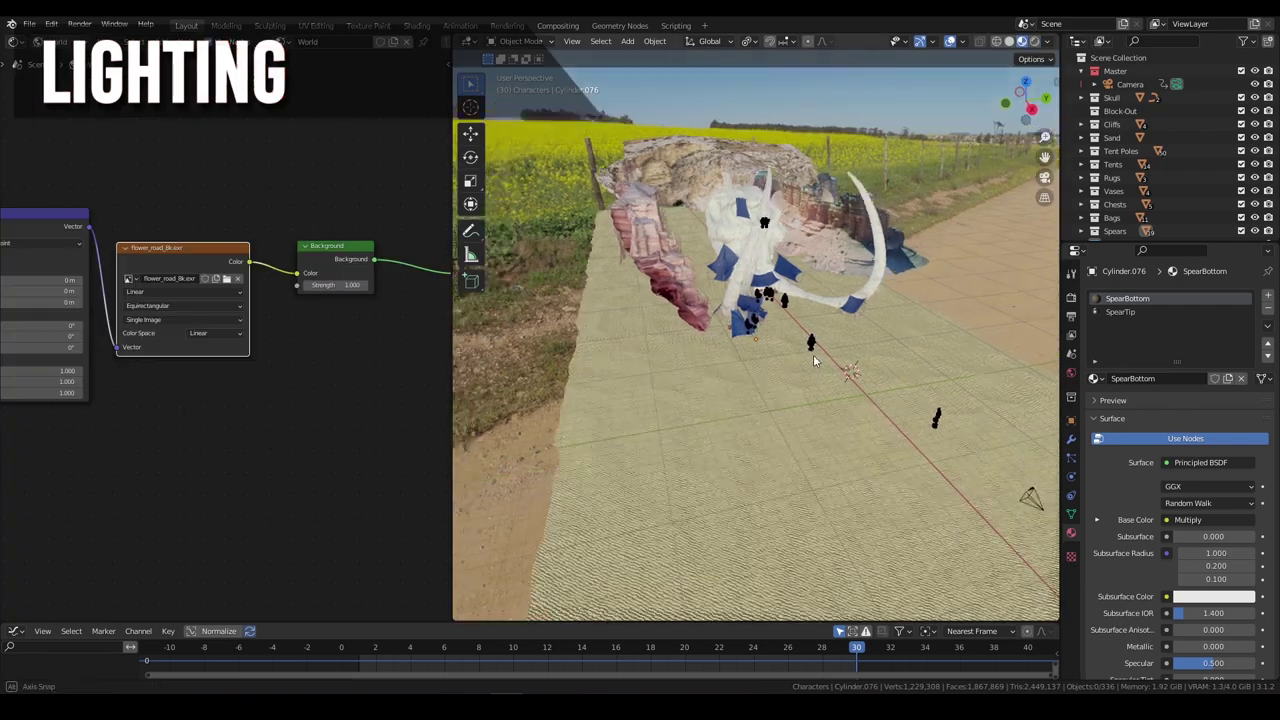
Step: Set the new sun angle and scrub the World mist pass depth to 206 m
middle_click_drag(655, 300, 690, 310)
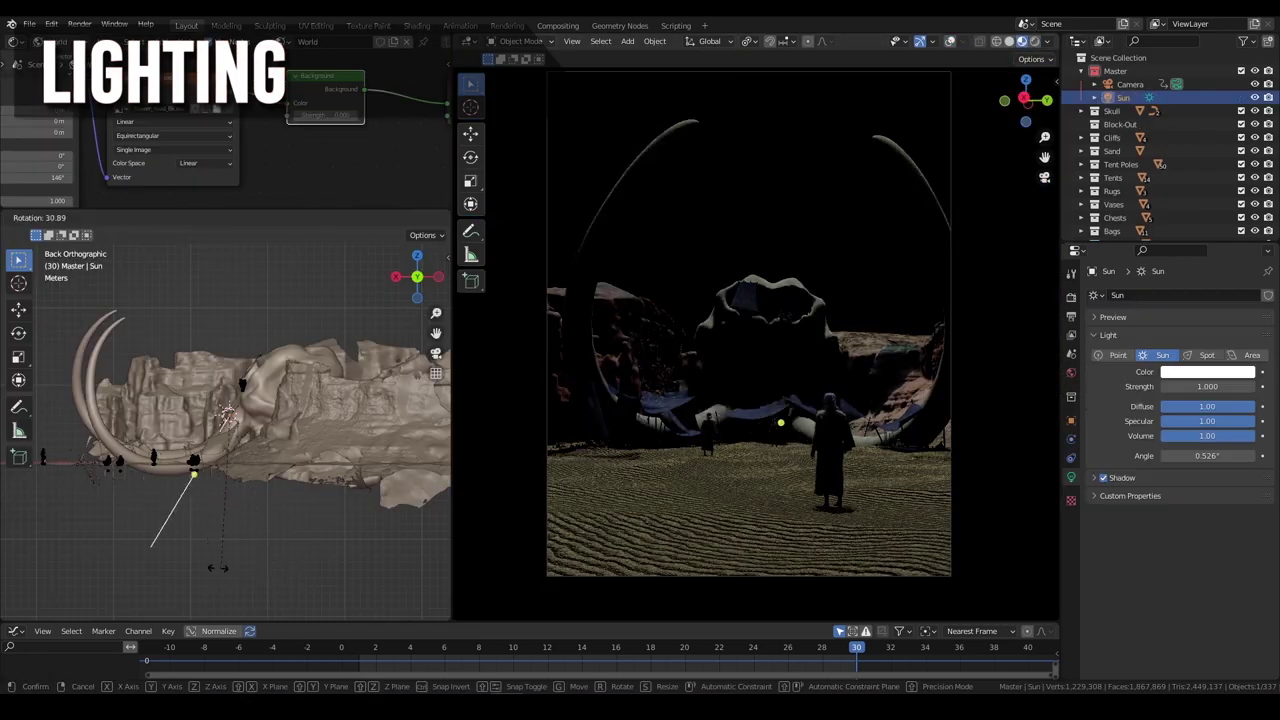
left_click(218, 567)
mouse_move(230, 560)
middle_mouse_down()
mouse_move(370, 468)
mouse_move(330, 470)
middle_mouse_up()
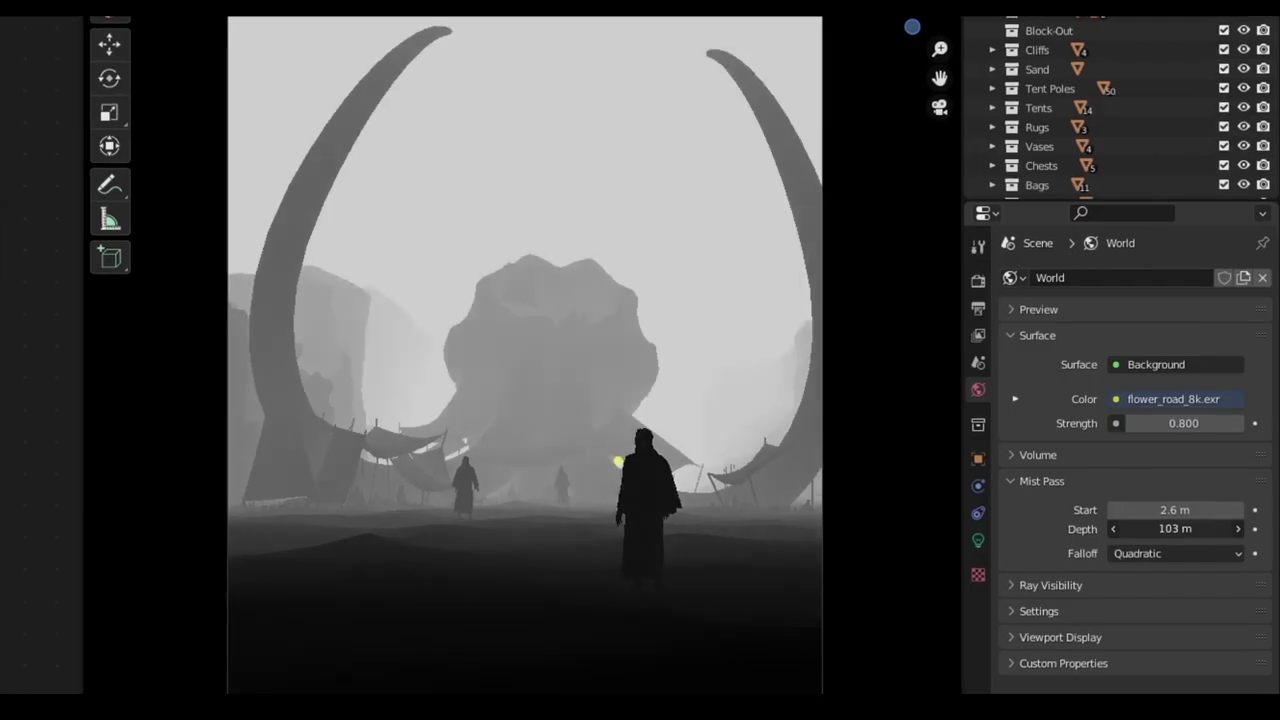
mouse_move(1180, 523)
left_mouse_down()
mouse_move(1150, 523)
mouse_move(1195, 523)
mouse_move(1176, 531)
mouse_move(1202, 536)
mouse_move(1160, 536)
mouse_move(1183, 536)
left_mouse_up()
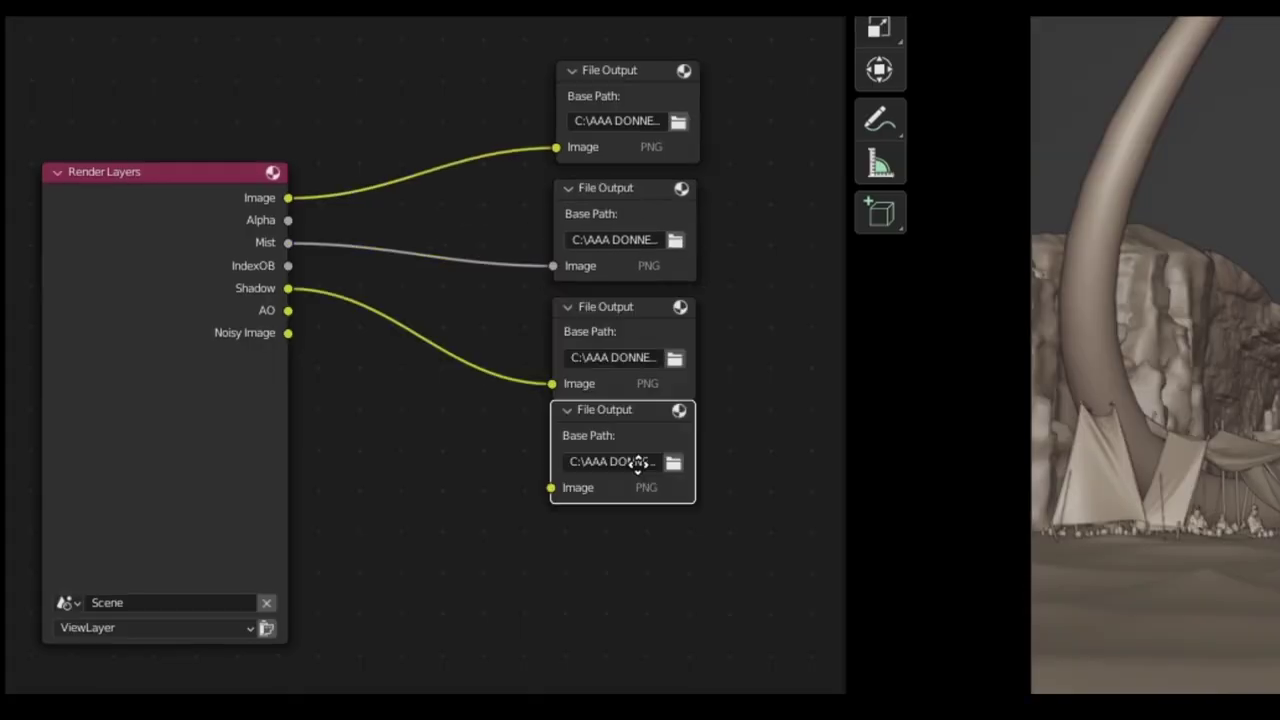
Step: Add an ID Mask with Alpha linked to a File Output, then duplicate the pair below
key("shift+a")
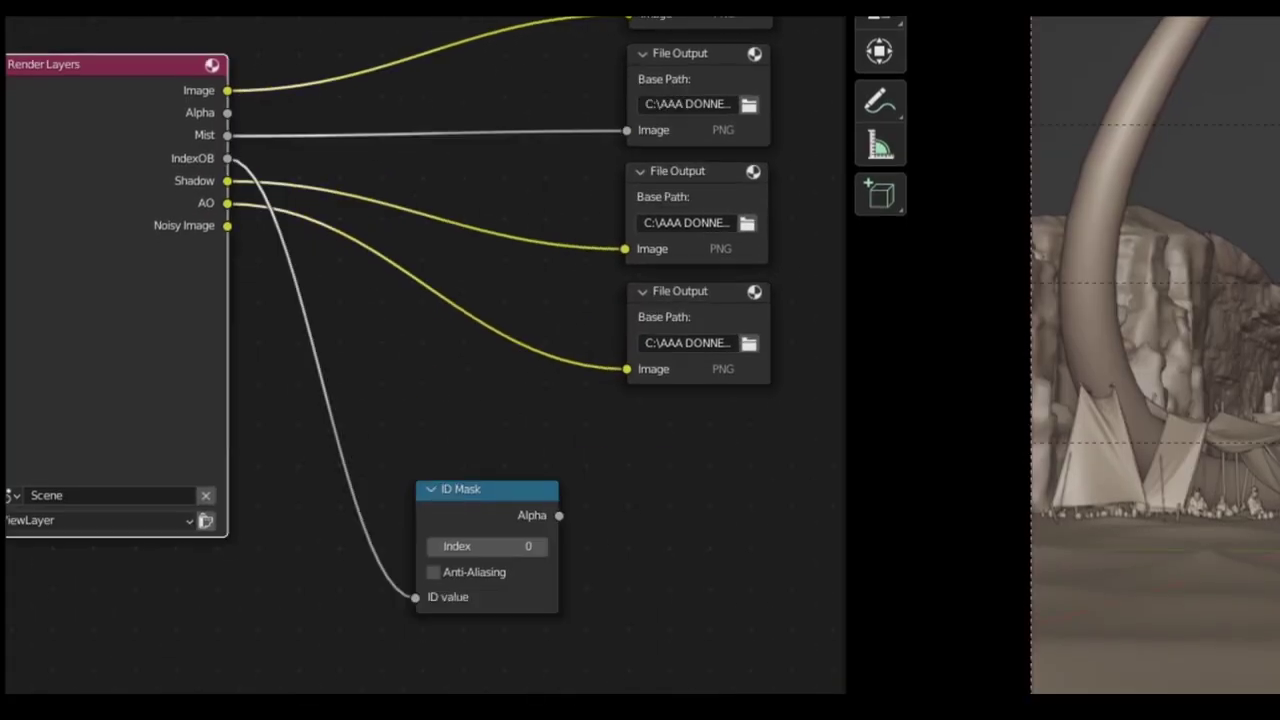
left_click_drag(553, 426, 616, 475)
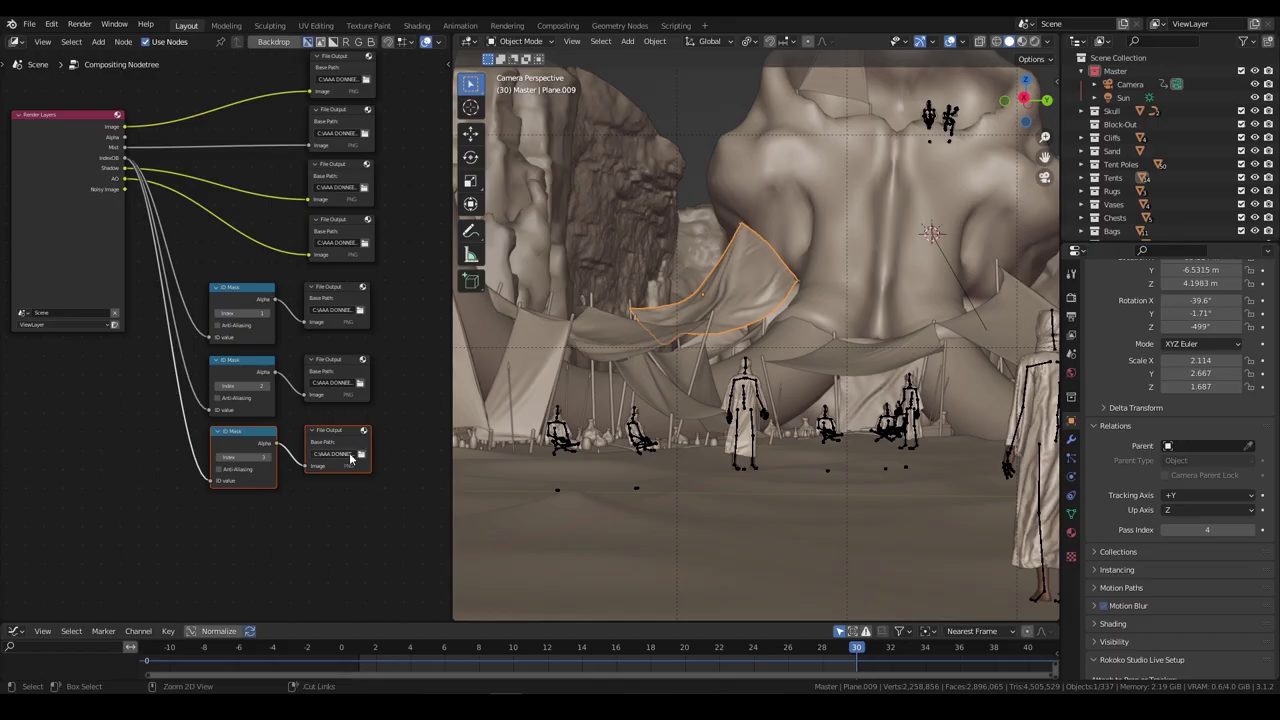
key("shift+d")
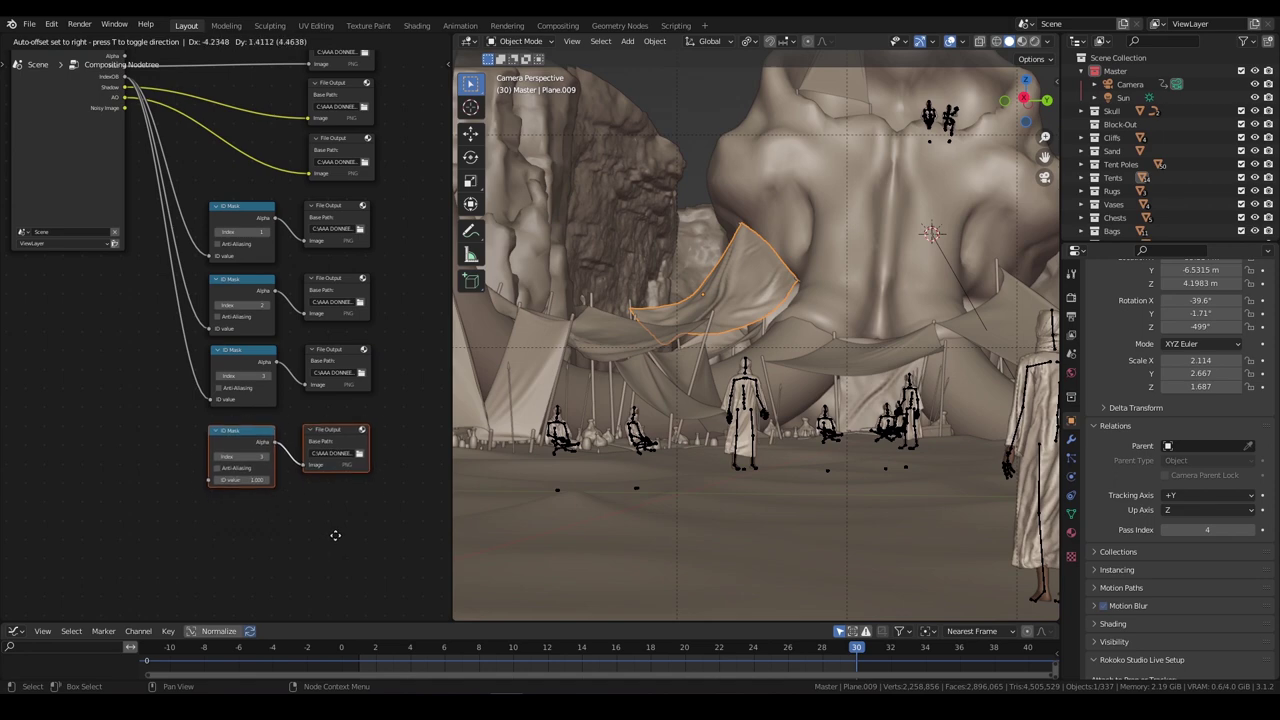
left_click(335, 533)
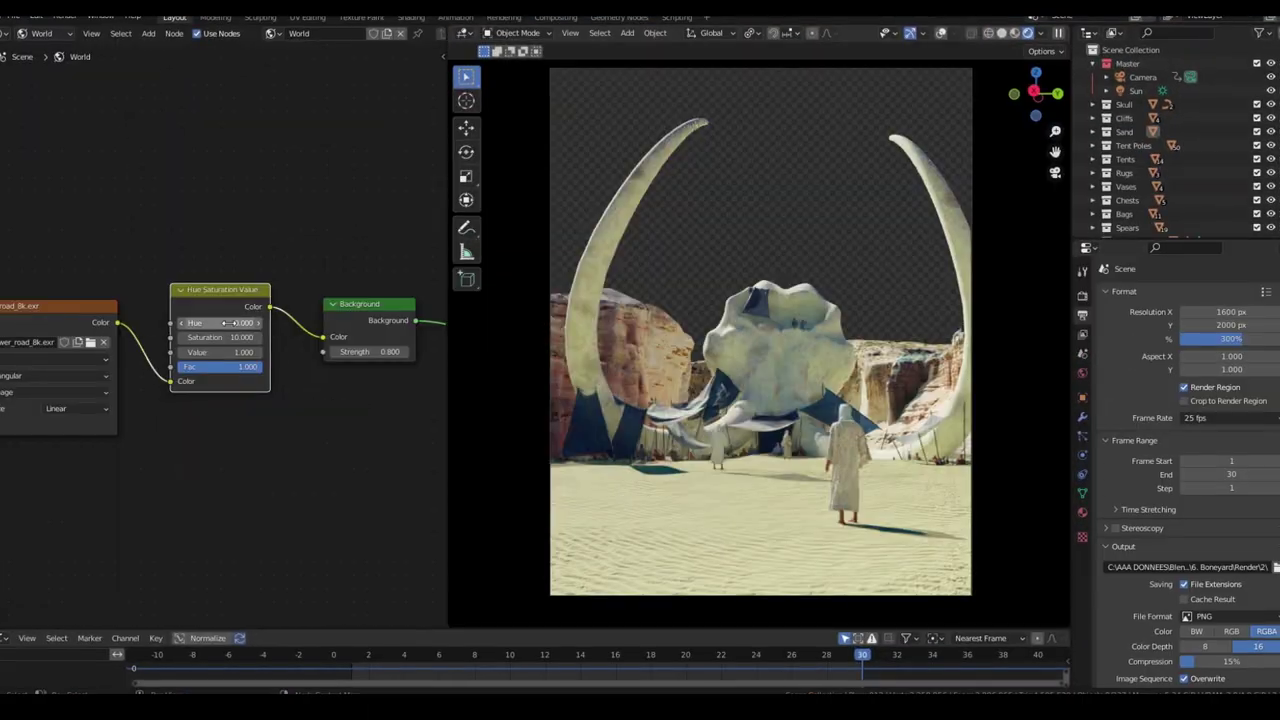
Step: Shift the world background's hue and saturation, then hide overlays to check the clean render
left_click_drag(243, 322, 296, 335)
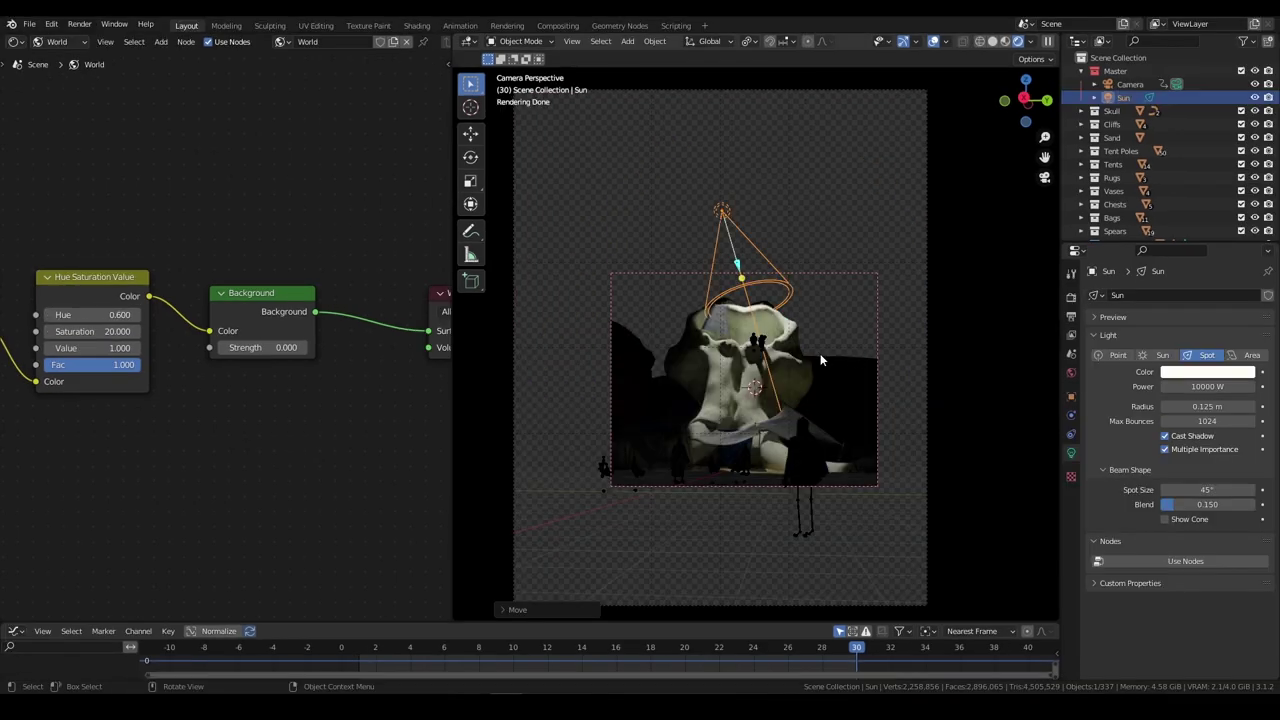
scroll(820, 353, "up", 3)
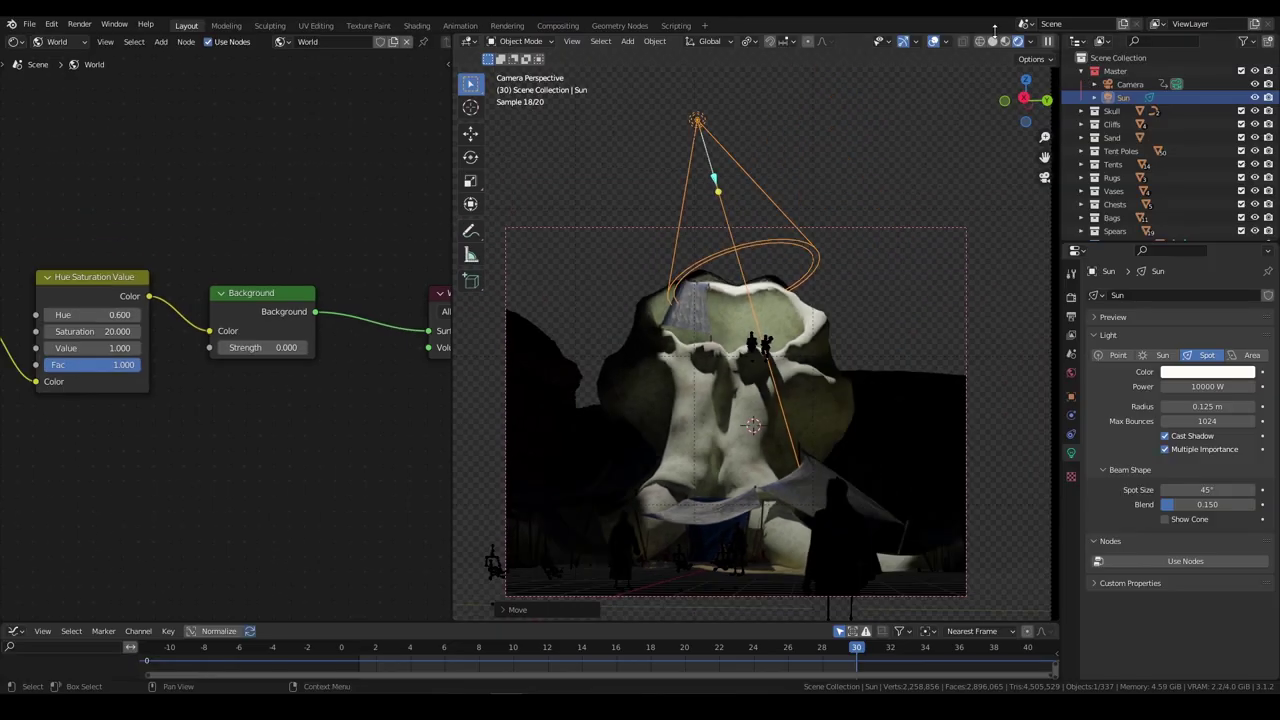
left_click(934, 42)
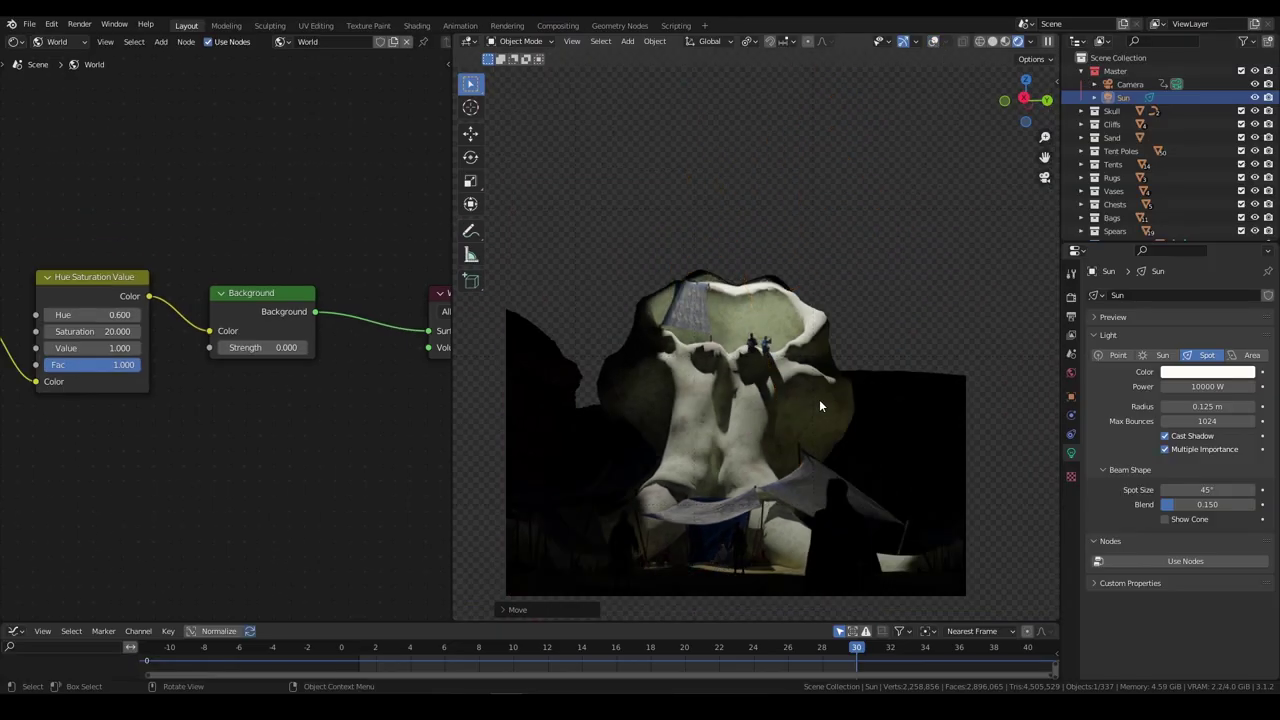
scroll(819, 405, "up", 5)
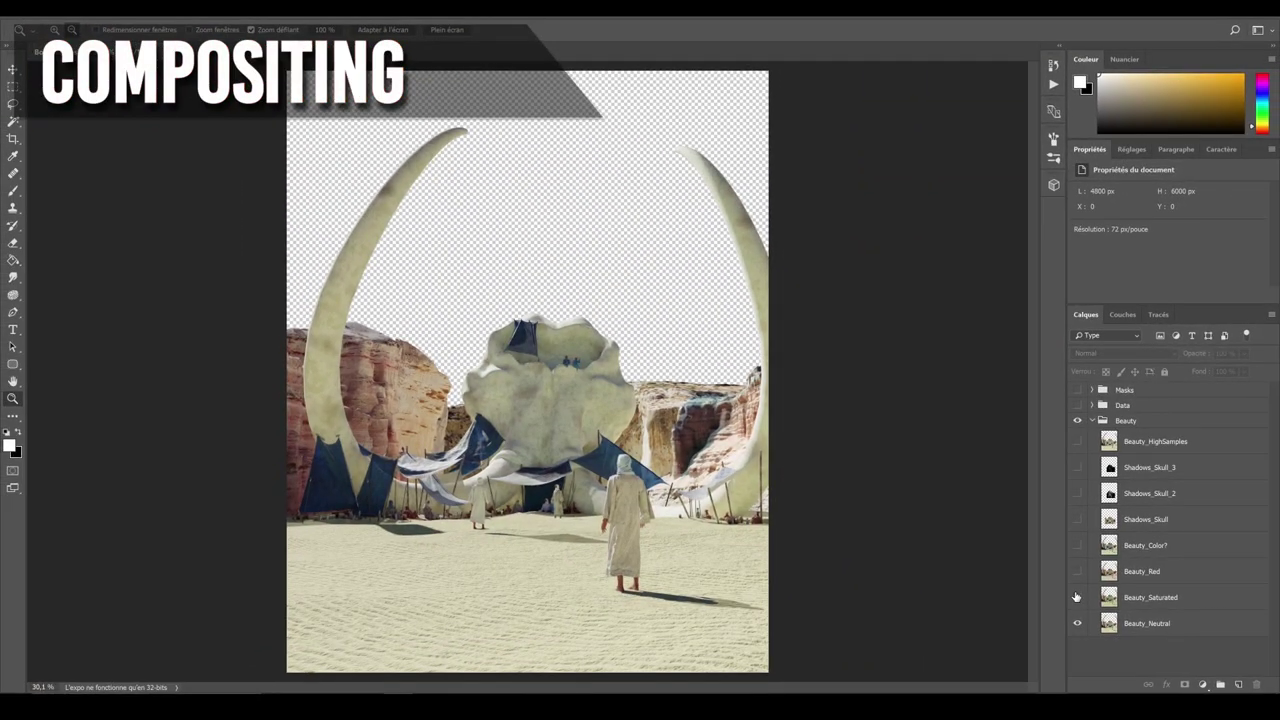
Step: Show Beauty_Saturated, trim AO's darkest tones with Blend If, and slightly darken with Courbes
left_click(1076, 597, "alt")
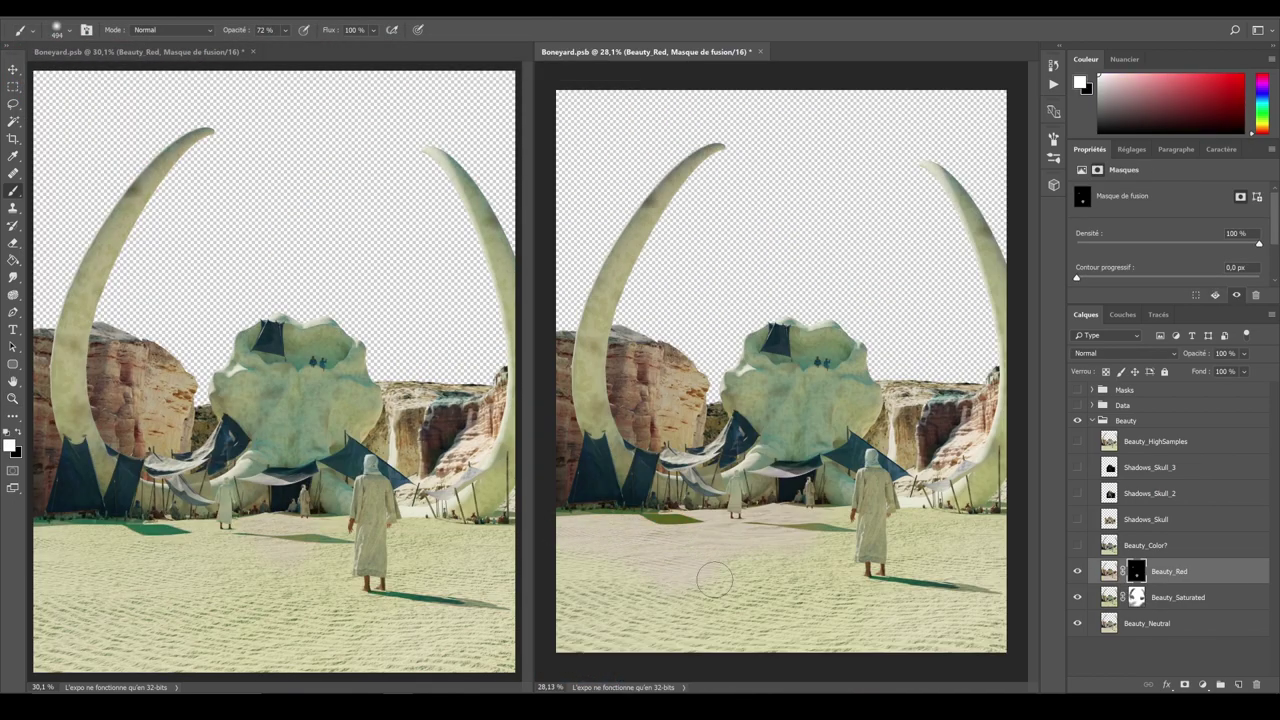
scroll(832, 539, "up", 2, "alt")
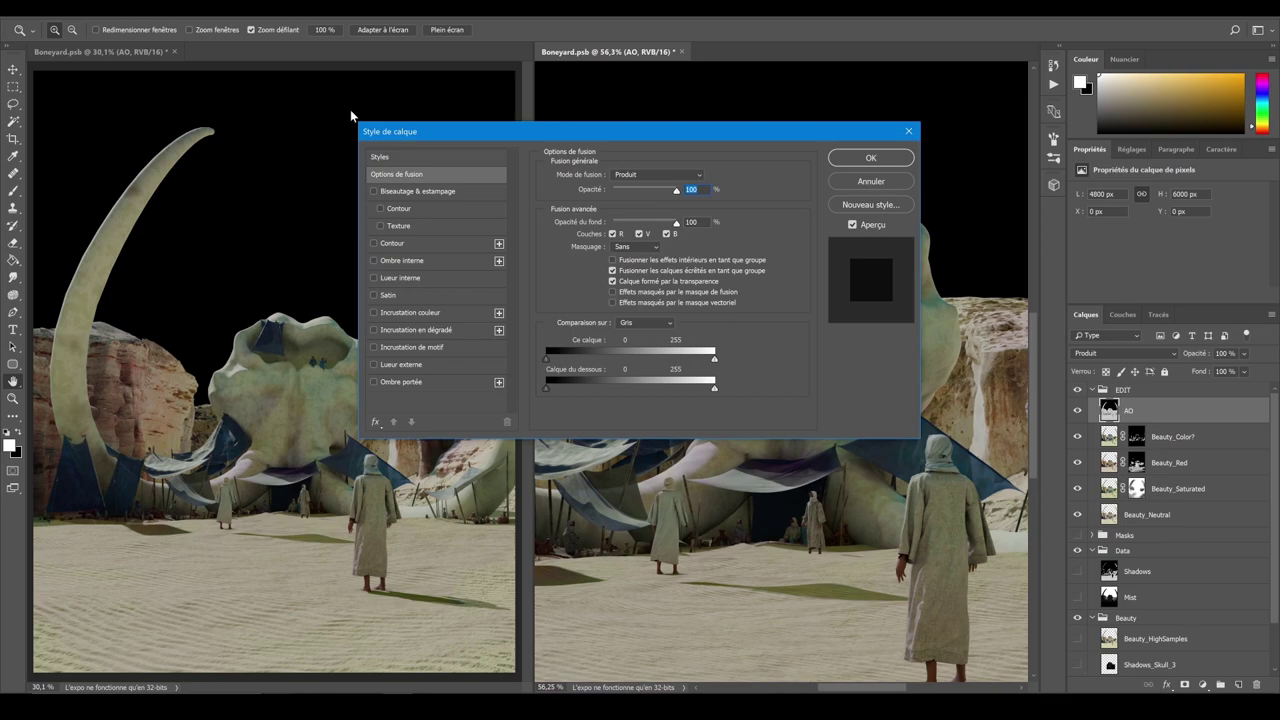
left_click_drag(547, 360, 551, 361)
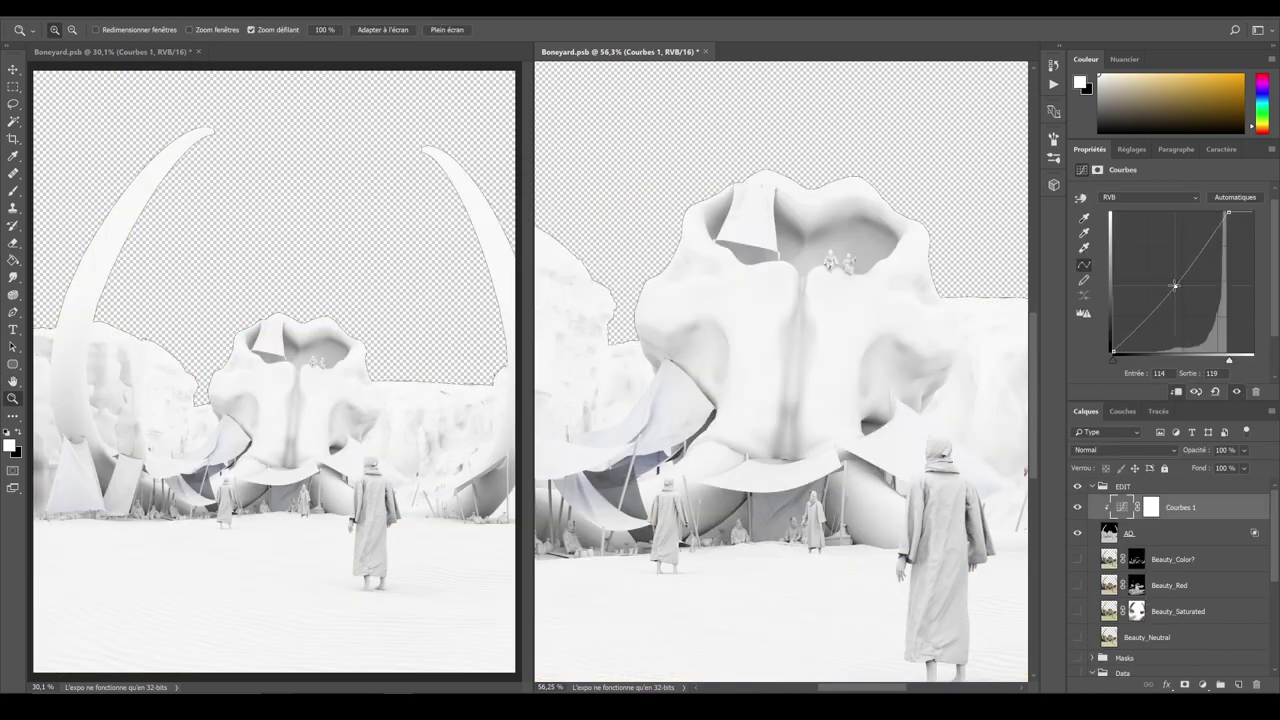
left_click_drag(1175, 287, 1172, 283)
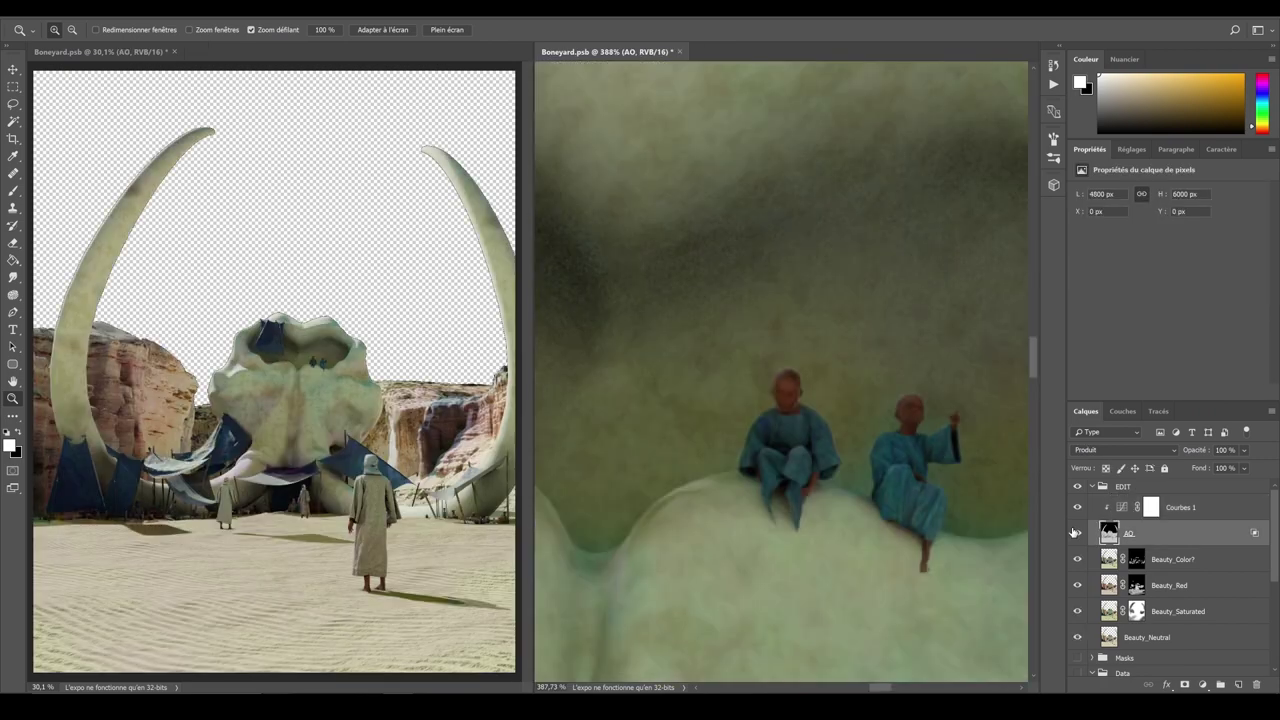
left_click(1076, 532)
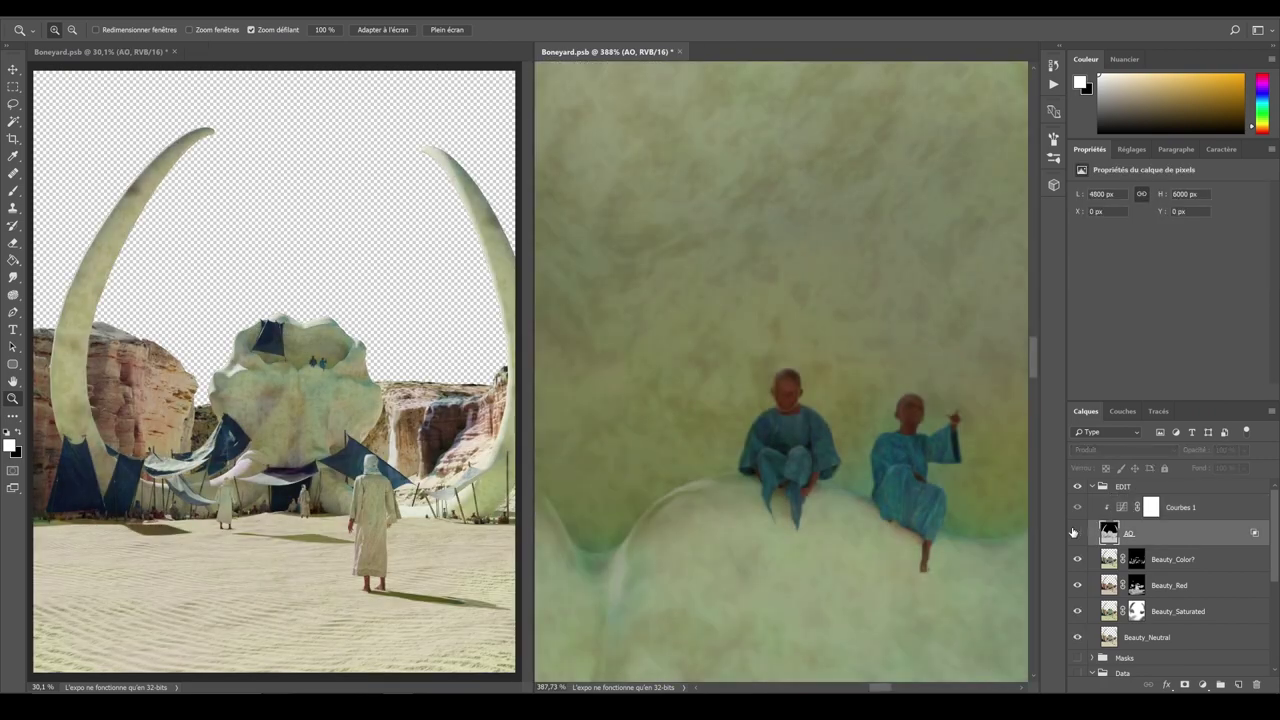
left_click(1076, 532)
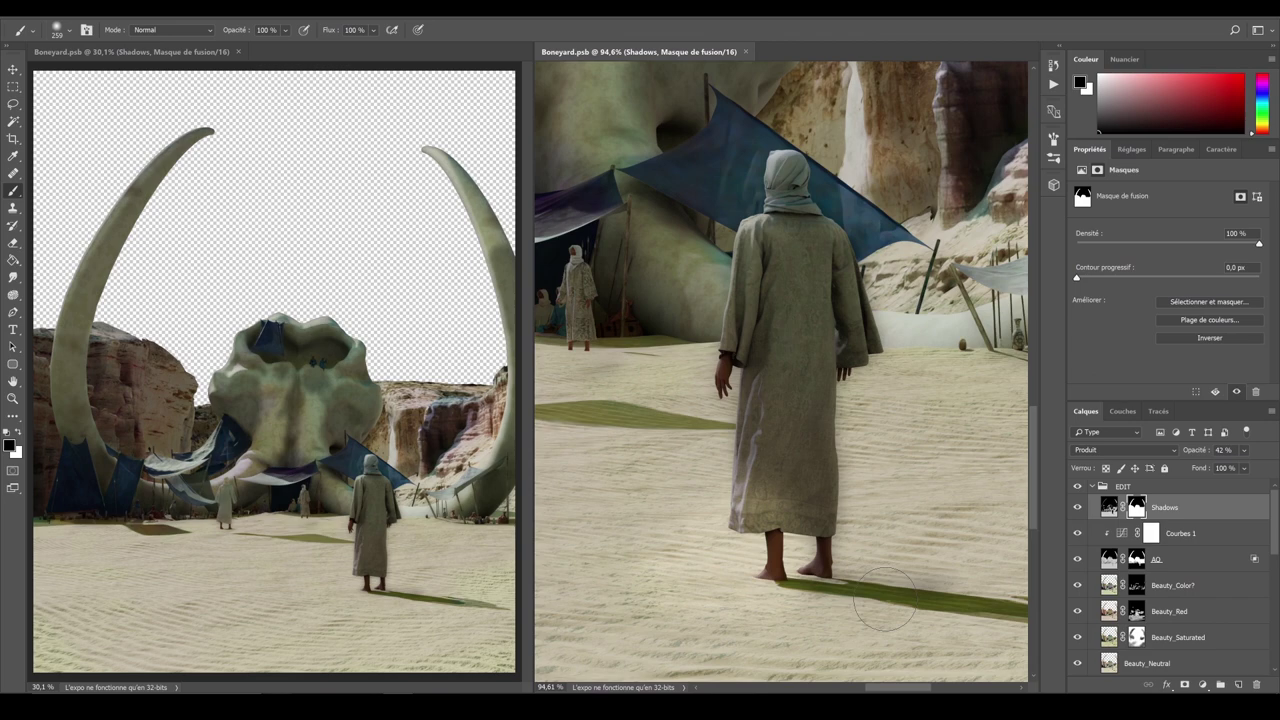
Step: Paint the Shadows layer mask to remove the shadow from the walking figure's robe
left_click_drag(845, 512, 772, 405)
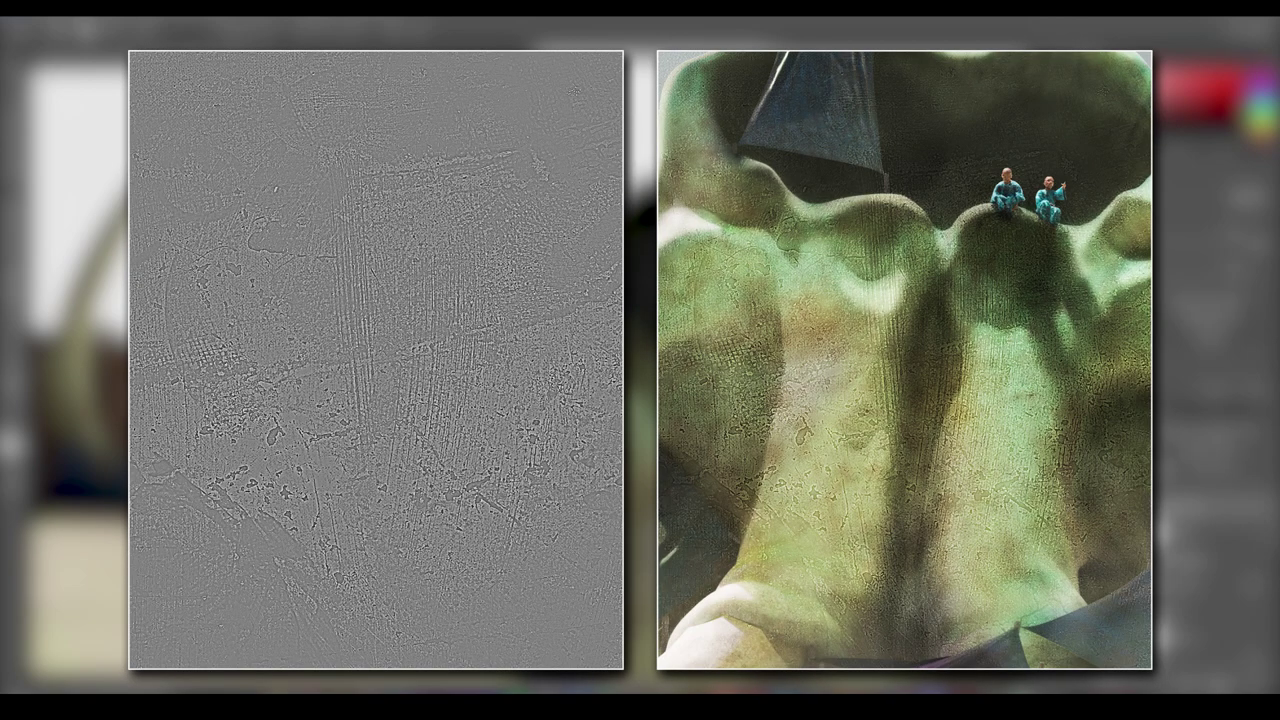
Step: Apply a High Pass filter with radius 7,6 and blend the layer in Incrustation
left_click(203, 49)
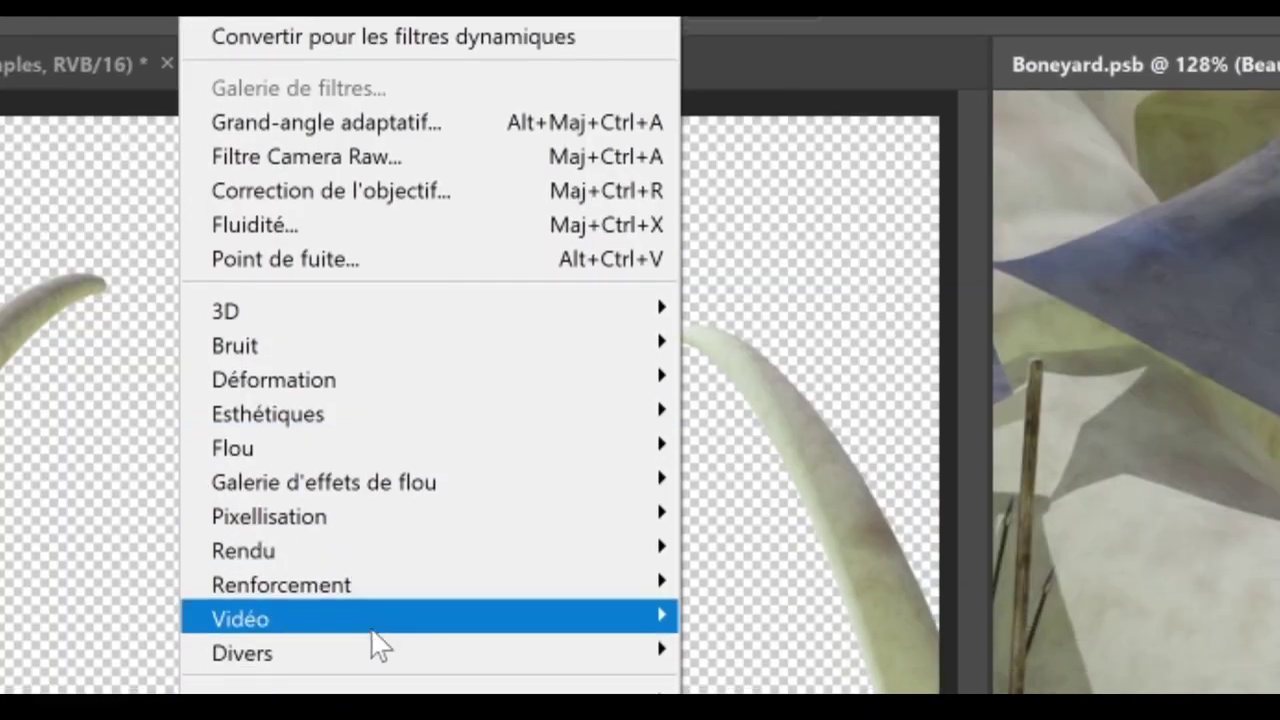
mouse_move(229, 323)
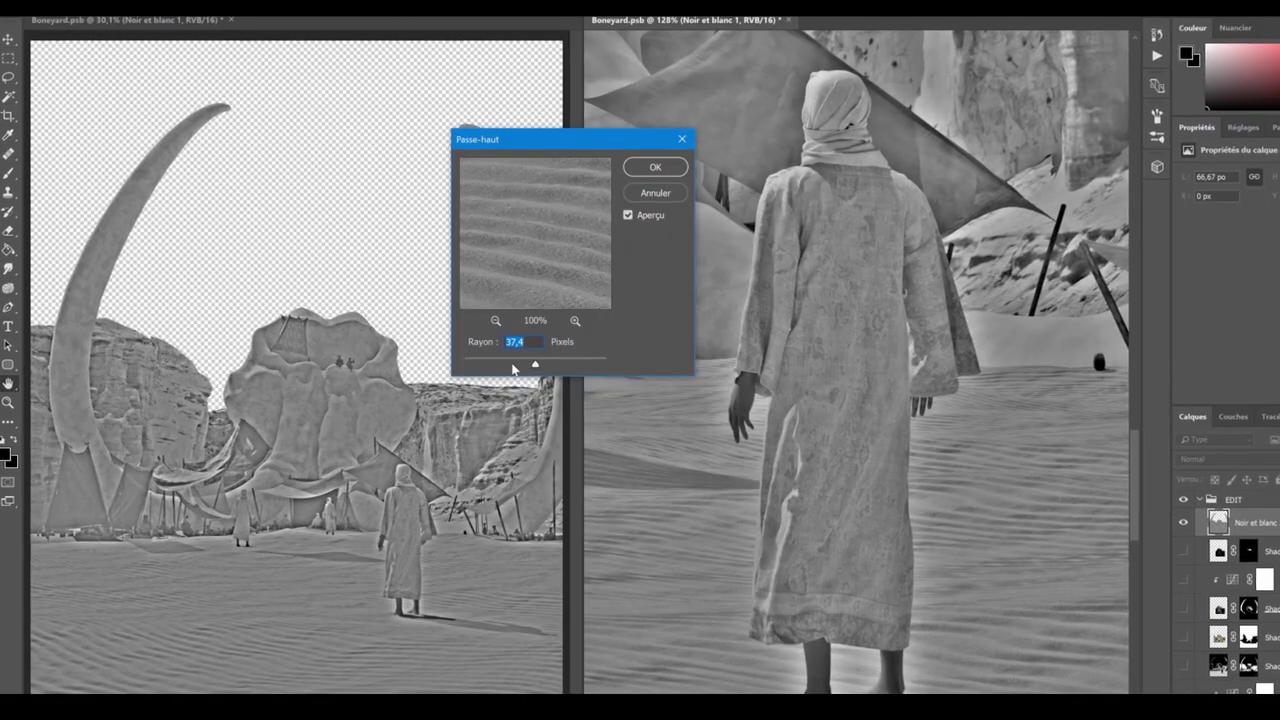
mouse_move(520, 358)
left_mouse_down()
mouse_move(484, 367)
mouse_move(502, 366)
left_mouse_up()
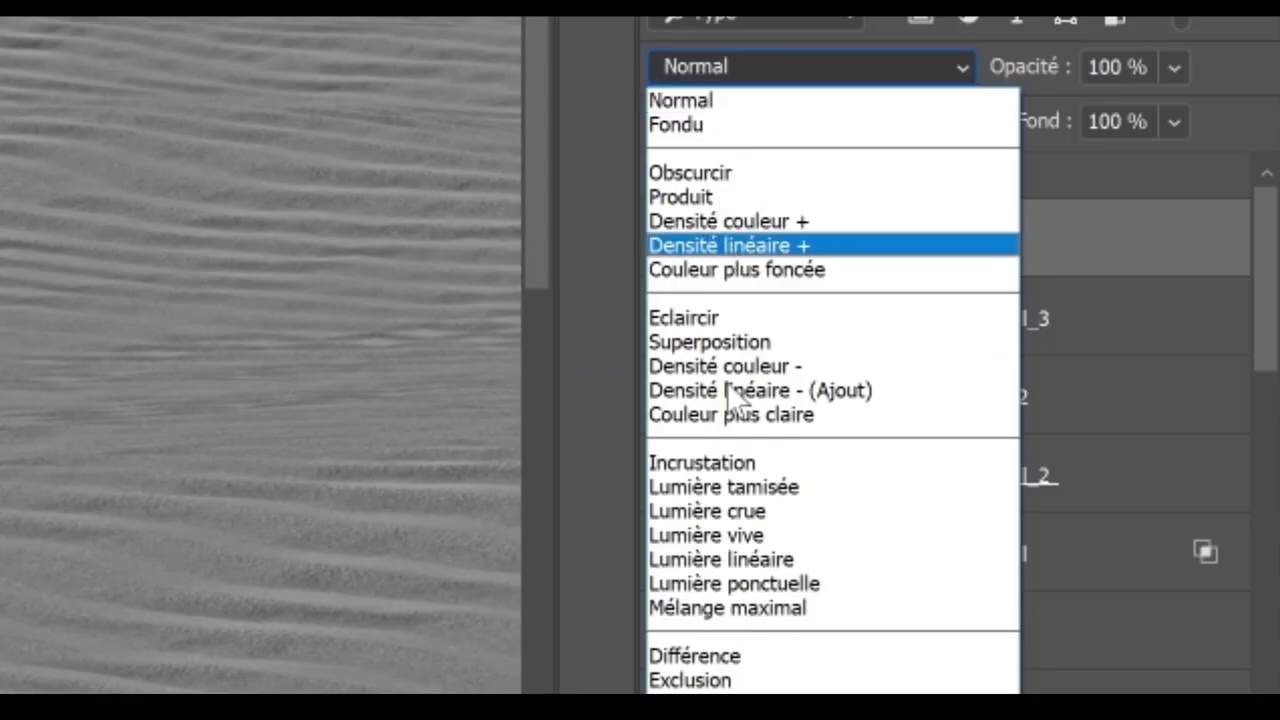
left_click(721, 463)
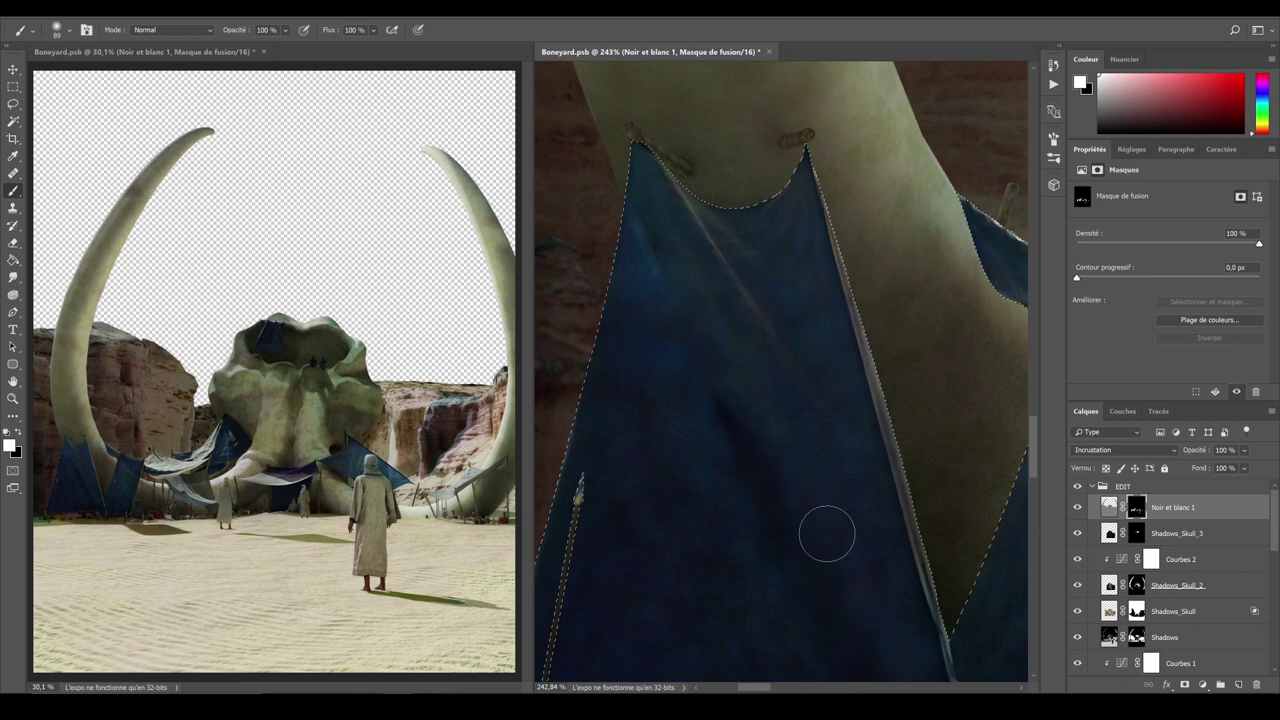
Step: Add a vertical beige gradient haze, stretch the blue sky to the right edge, and thin the clouds via Blend If
left_click_drag(880, 588, 883, 403)
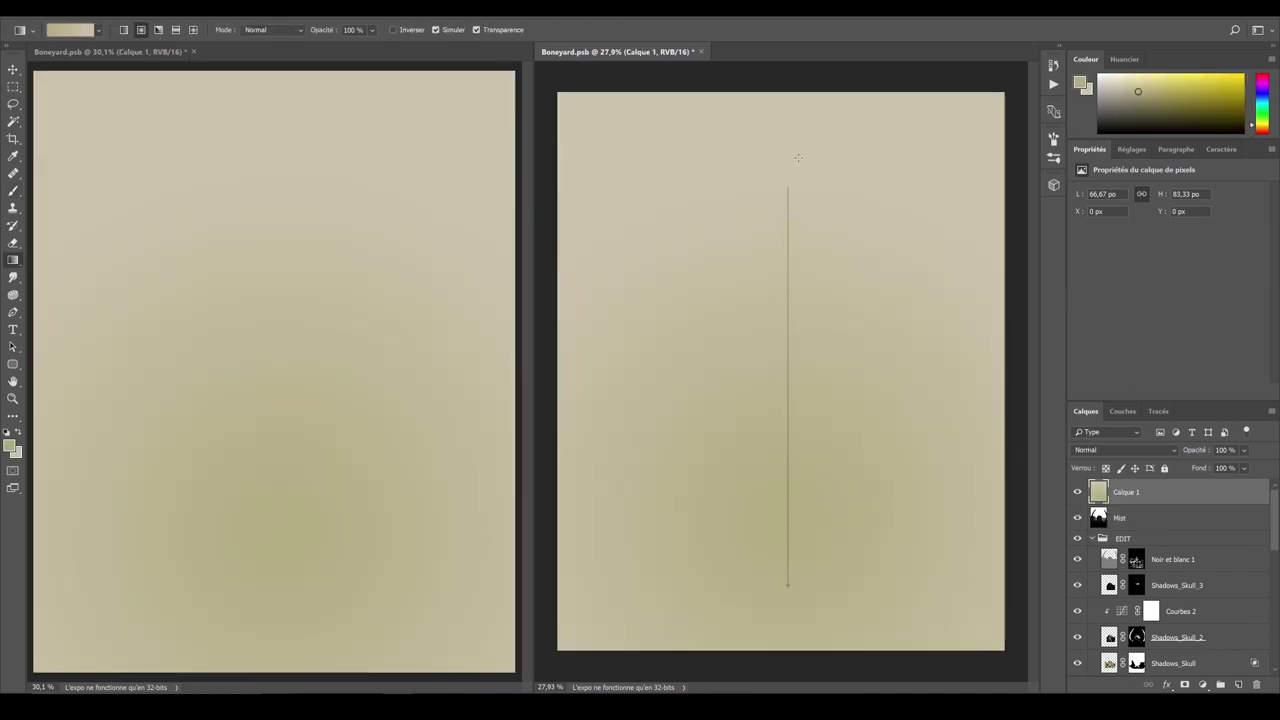
left_click_drag(797, 157, 788, 120)
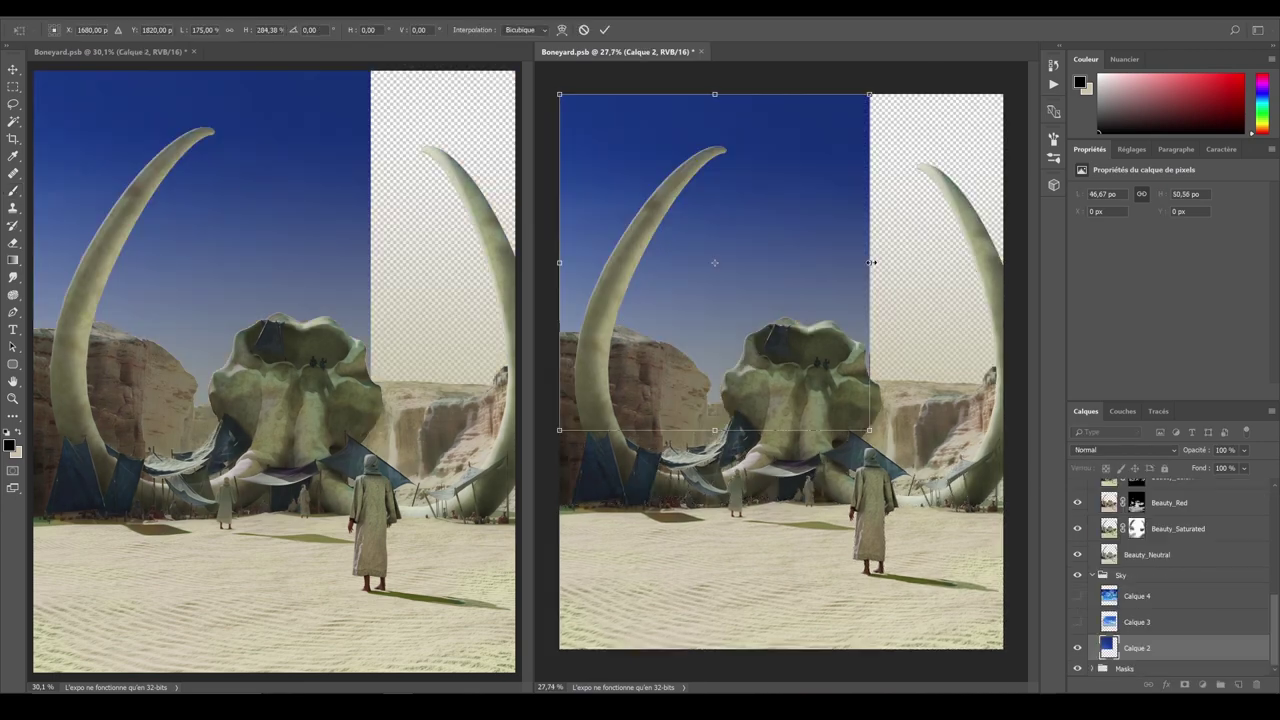
left_click_drag(868, 262, 1005, 283)
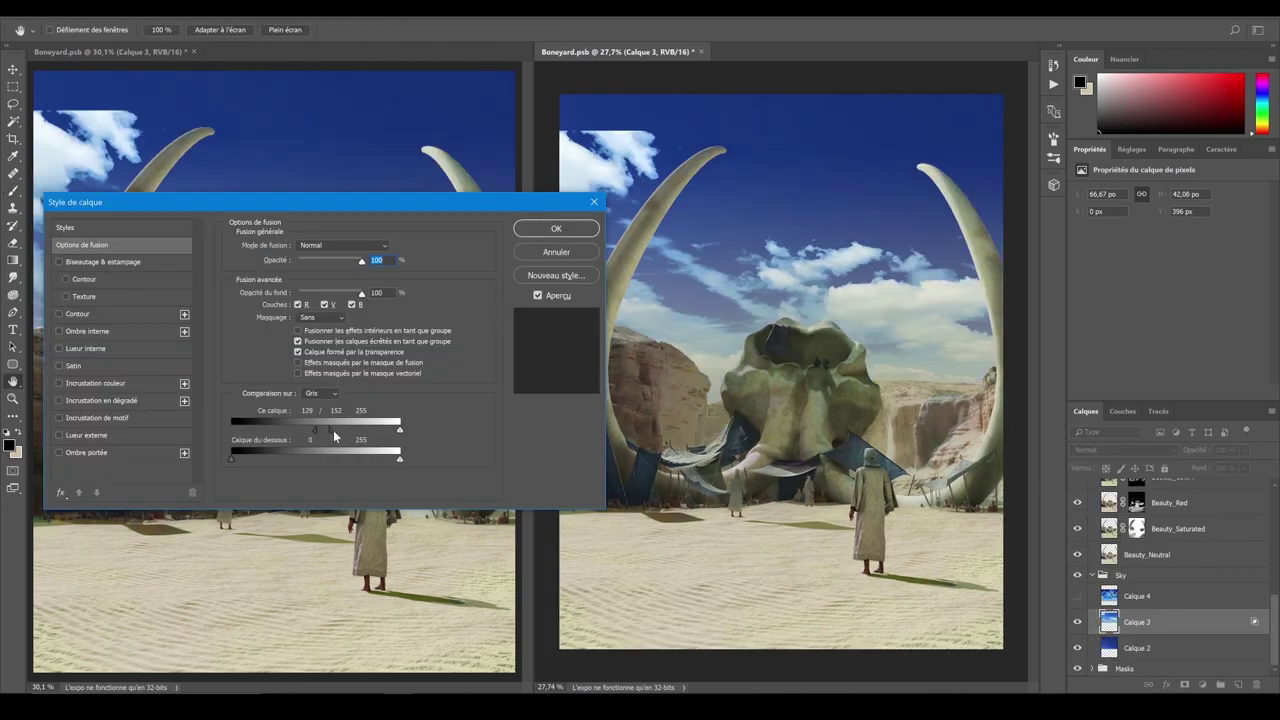
left_click_drag(330, 437, 349, 435)
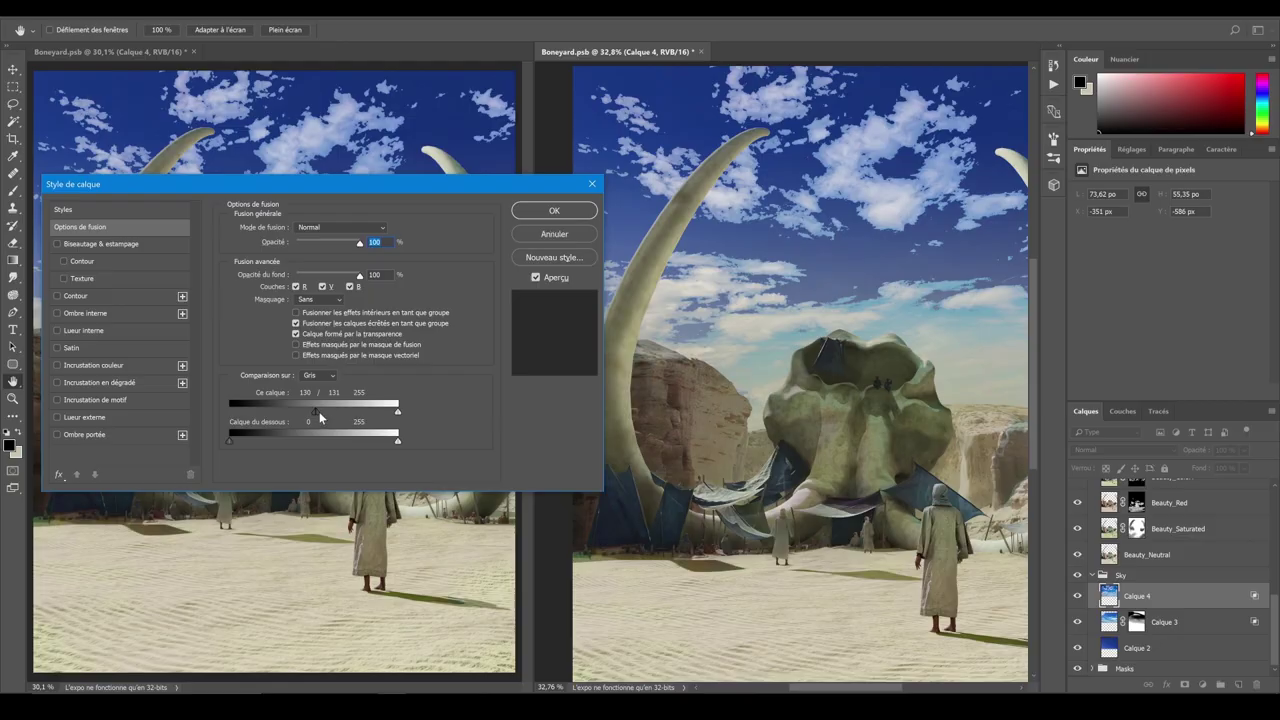
left_click_drag(378, 420, 384, 420)
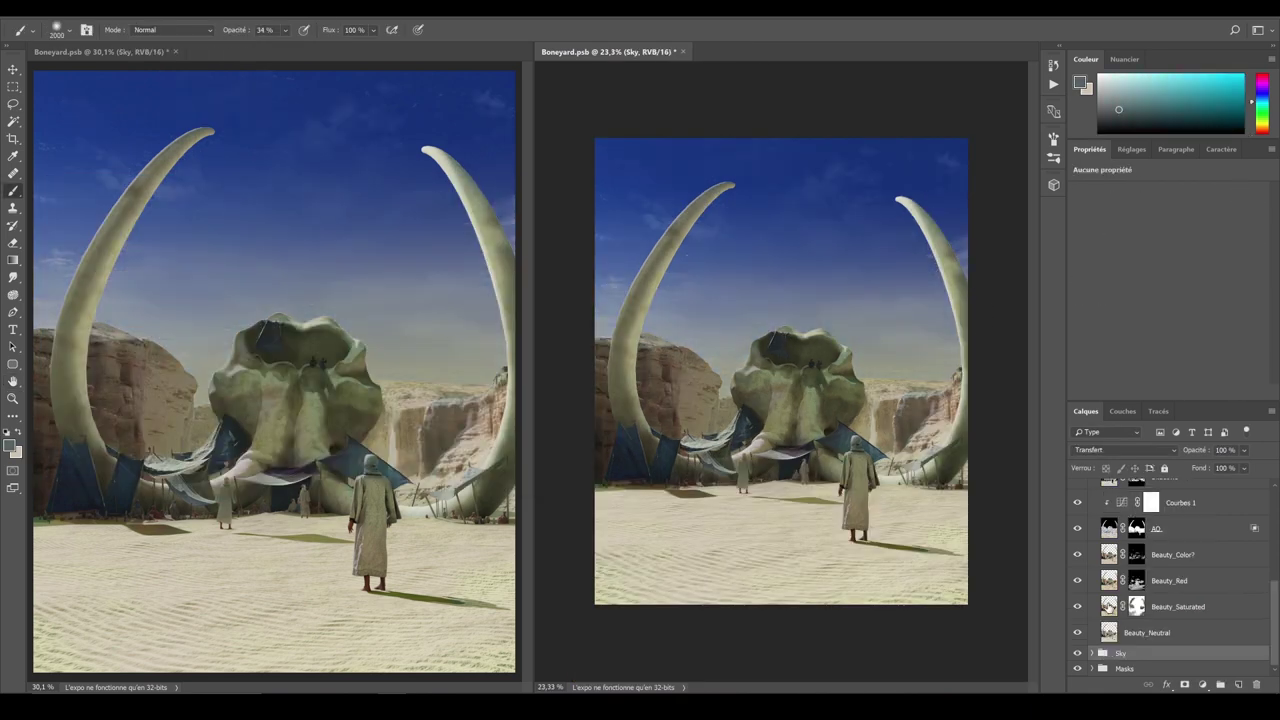
Step: Sample a dusty brown from the image and Paint Bucket fill a new layer with it
scroll(1102, 600, "up", 5)
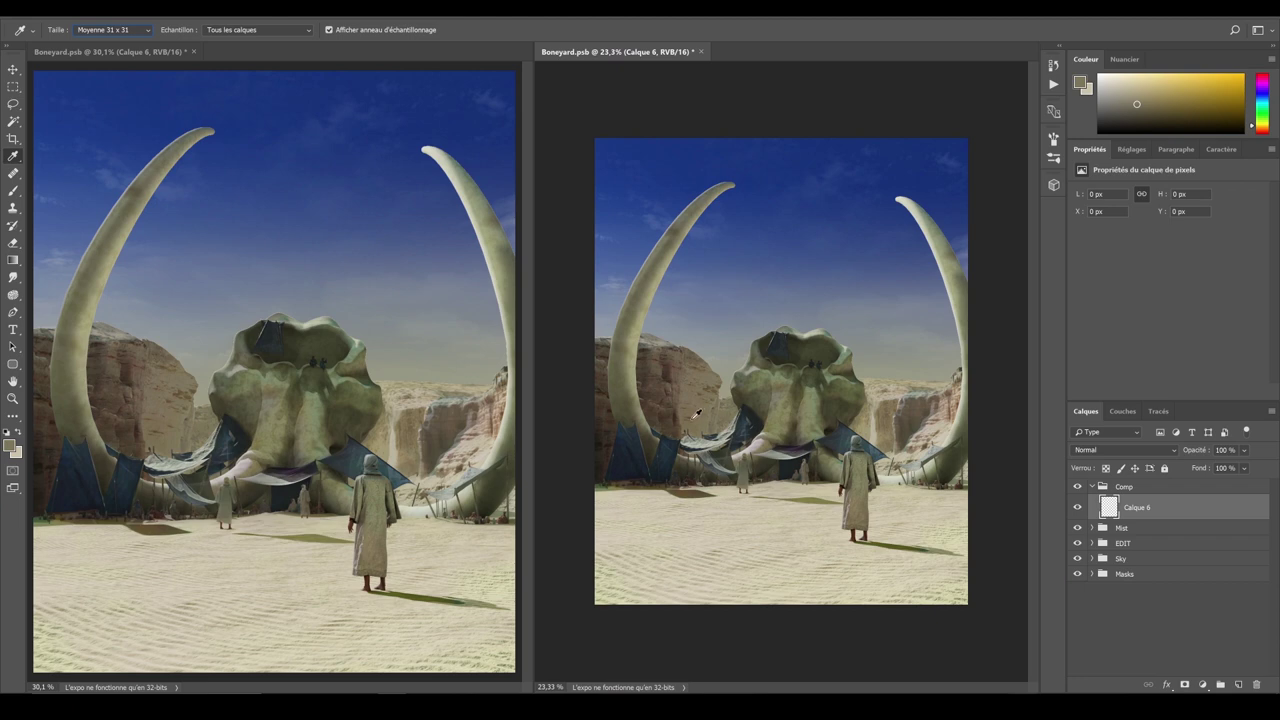
mouse_move(704, 418)
left_mouse_down()
mouse_move(682, 392)
mouse_move(694, 400)
left_mouse_up()
key("g")
left_click(800, 488)
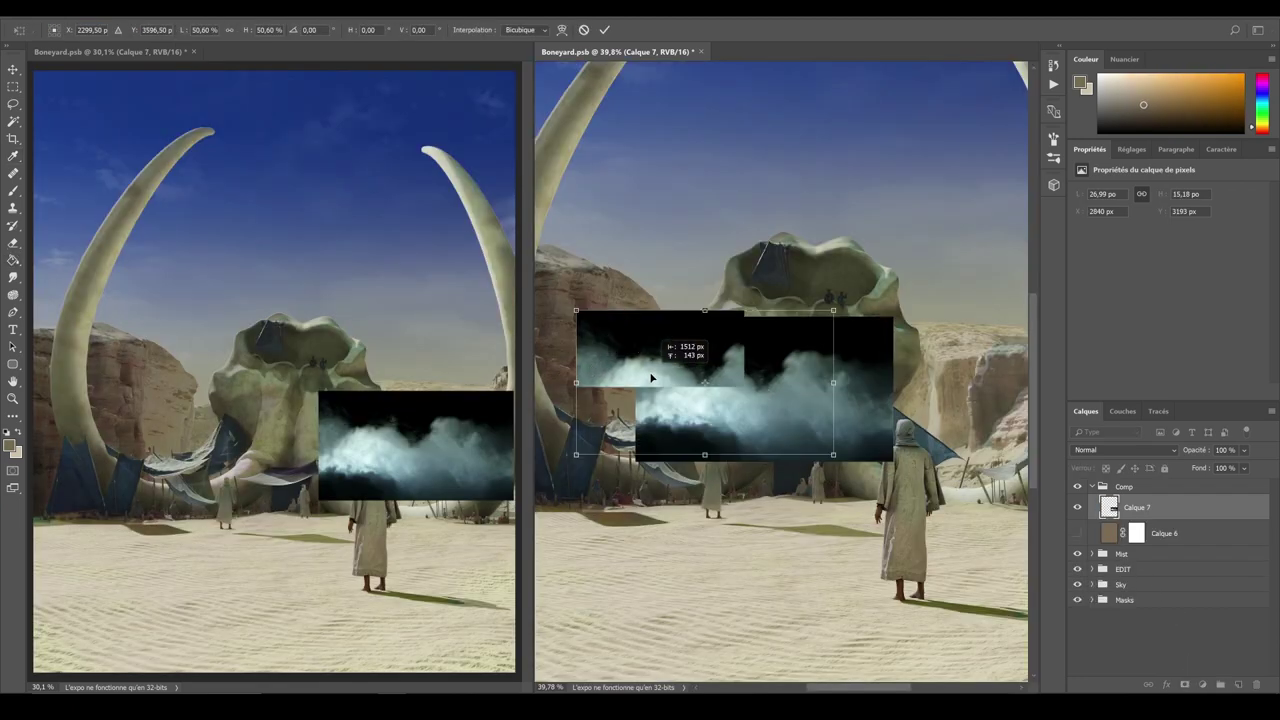
Step: Shift the pasted mist image down-left and brush brown haze over the tent cloths and below the skull
left_click_drag(660, 372, 606, 392)
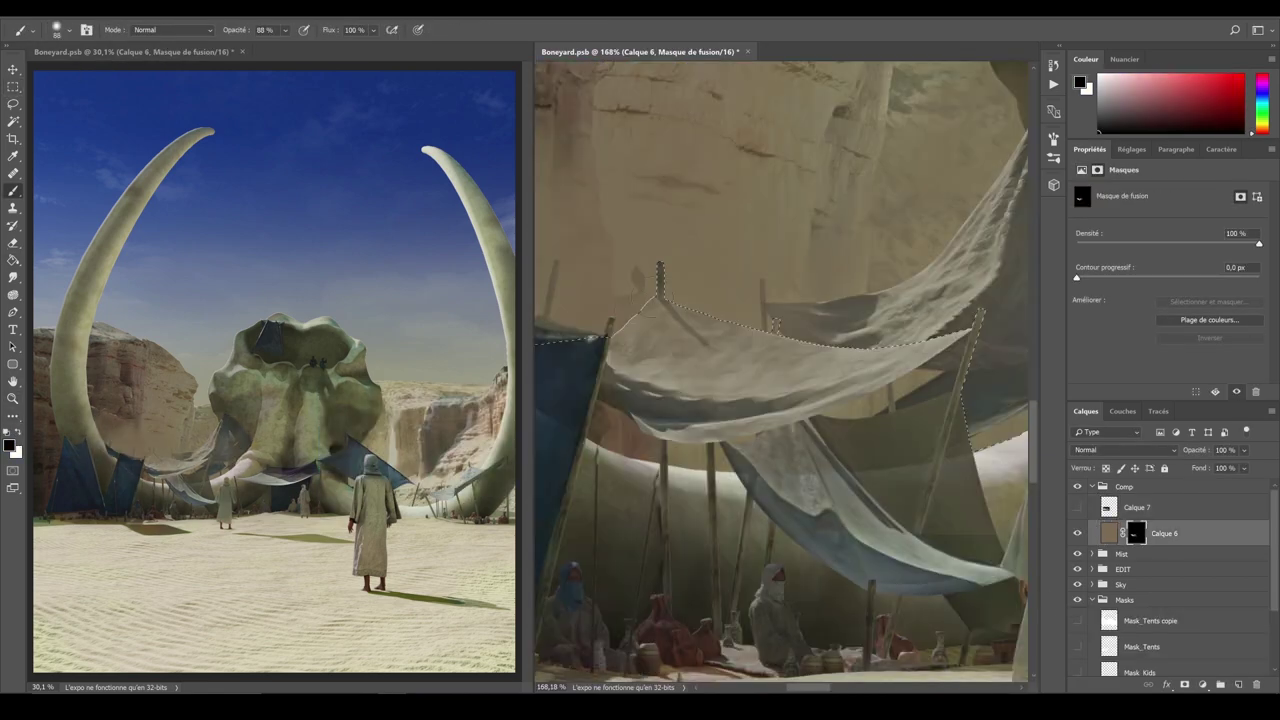
mouse_move(640, 310)
left_mouse_down()
mouse_move(700, 335)
mouse_move(660, 370)
mouse_move(700, 395)
left_mouse_up()
mouse_move(835, 352)
left_mouse_down()
mouse_move(760, 390)
mouse_move(940, 360)
mouse_move(930, 470)
left_mouse_up()
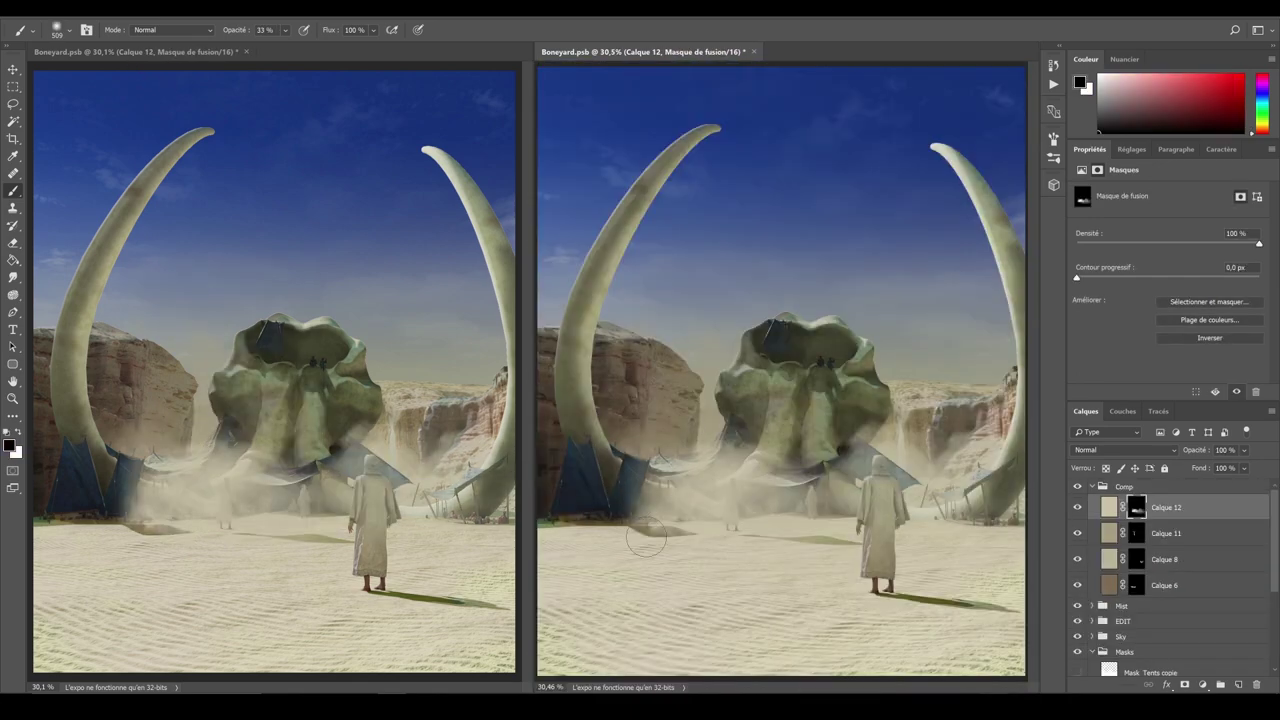
mouse_move(646, 536)
left_mouse_down()
mouse_move(714, 458)
mouse_move(705, 535)
mouse_move(779, 530)
left_mouse_up()
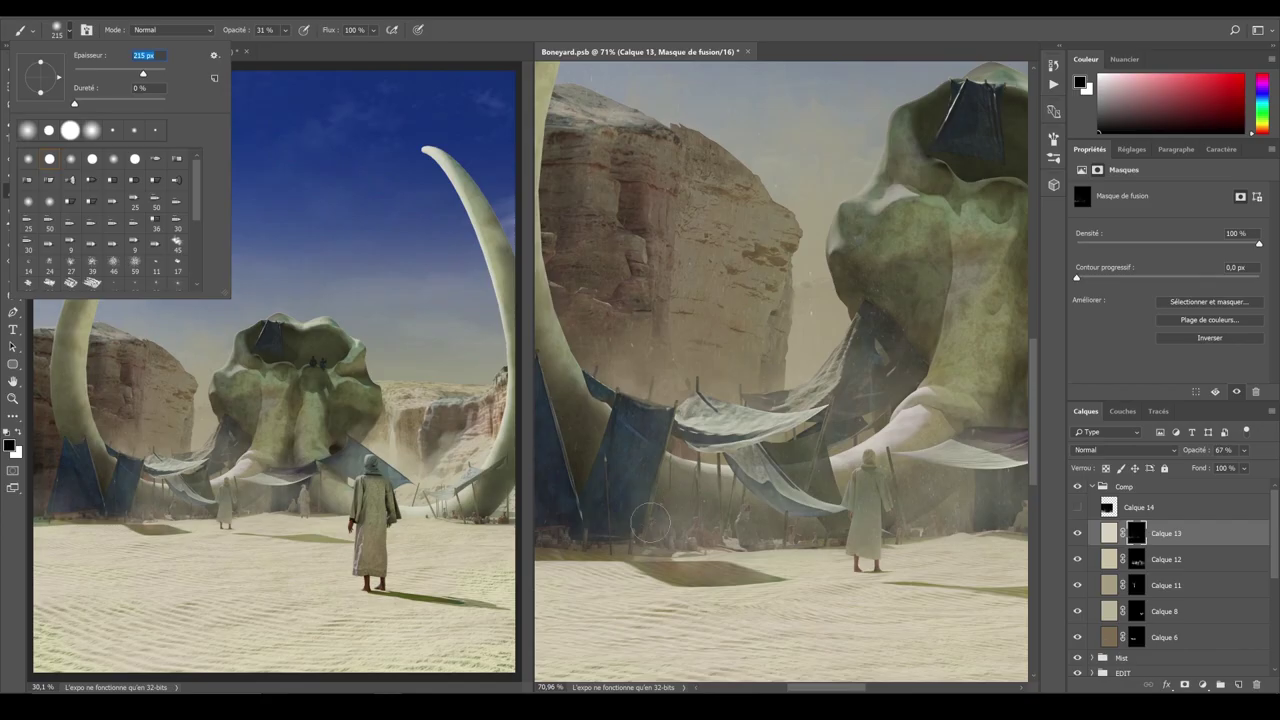
left_click(663, 508)
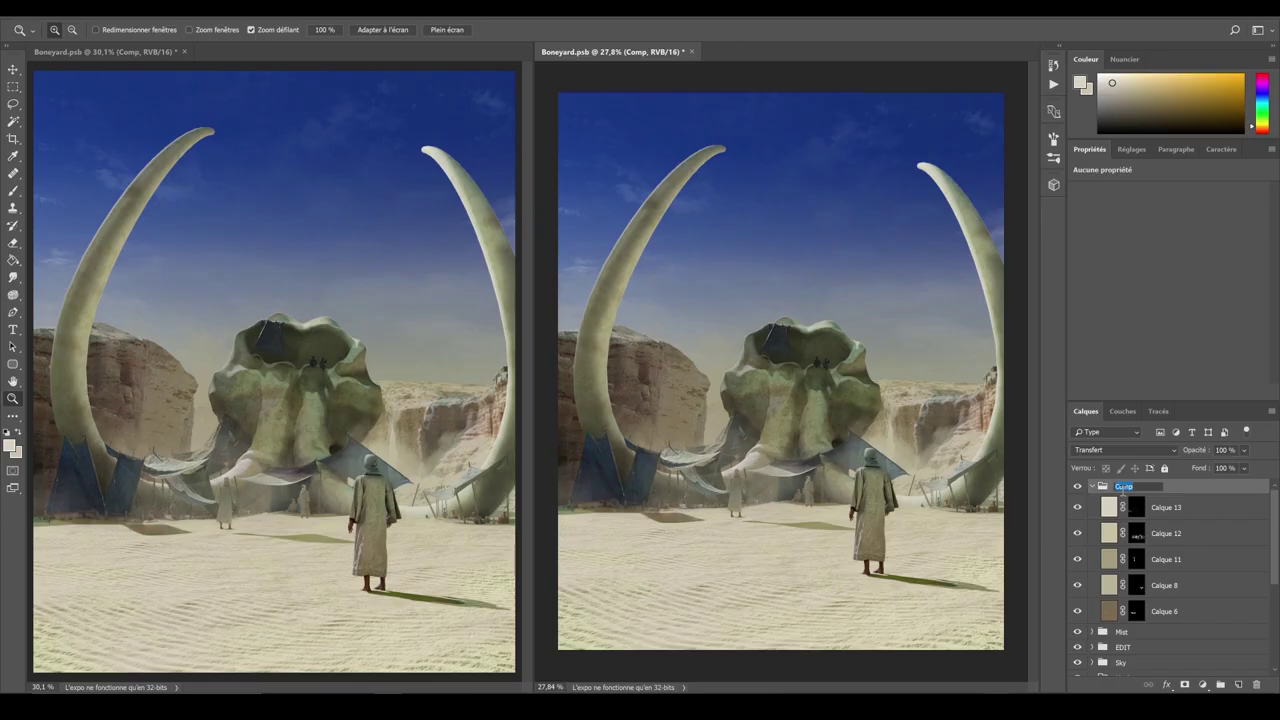
Step: Confirm the Smoke group name, darken the skull above the orange texture patch, and zoom out
key("Return")
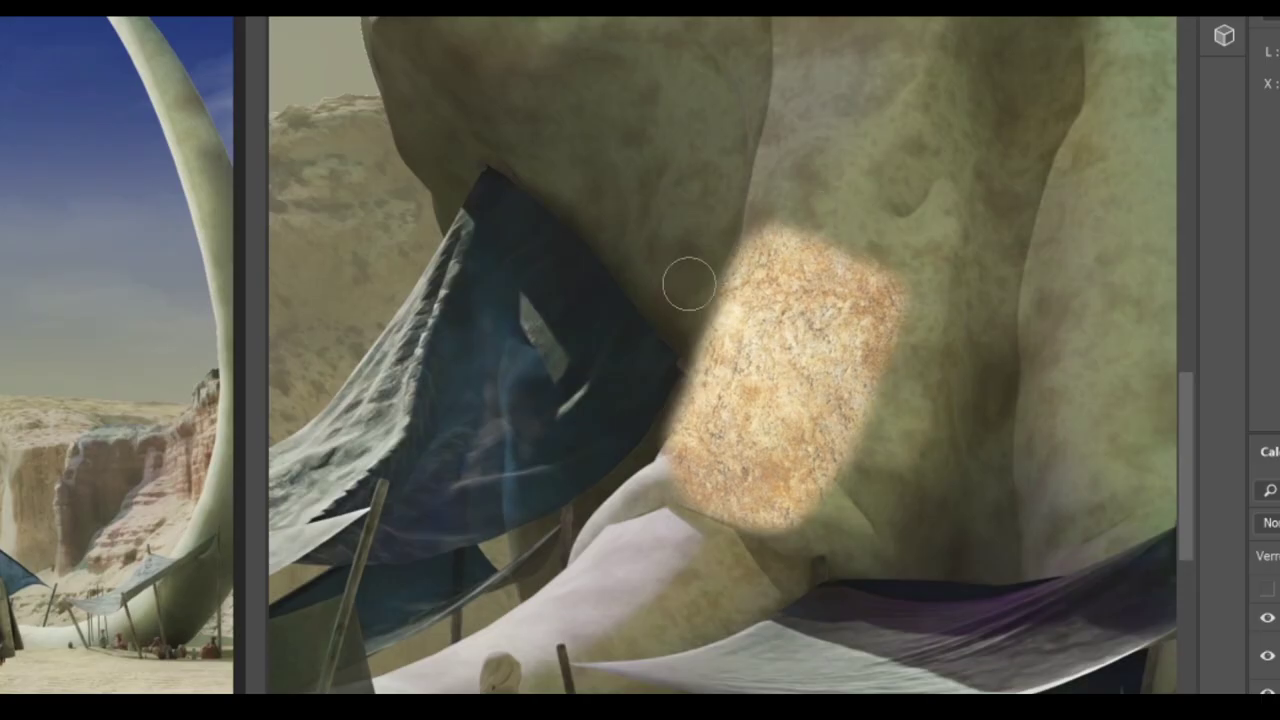
mouse_move(689, 284)
left_mouse_down()
mouse_move(830, 218)
mouse_move(699, 265)
mouse_move(726, 241)
mouse_move(834, 212)
mouse_move(638, 307)
mouse_move(870, 205)
mouse_move(736, 238)
mouse_move(630, 334)
mouse_move(801, 220)
mouse_move(907, 216)
mouse_move(790, 204)
mouse_move(879, 280)
mouse_move(871, 385)
left_mouse_up()
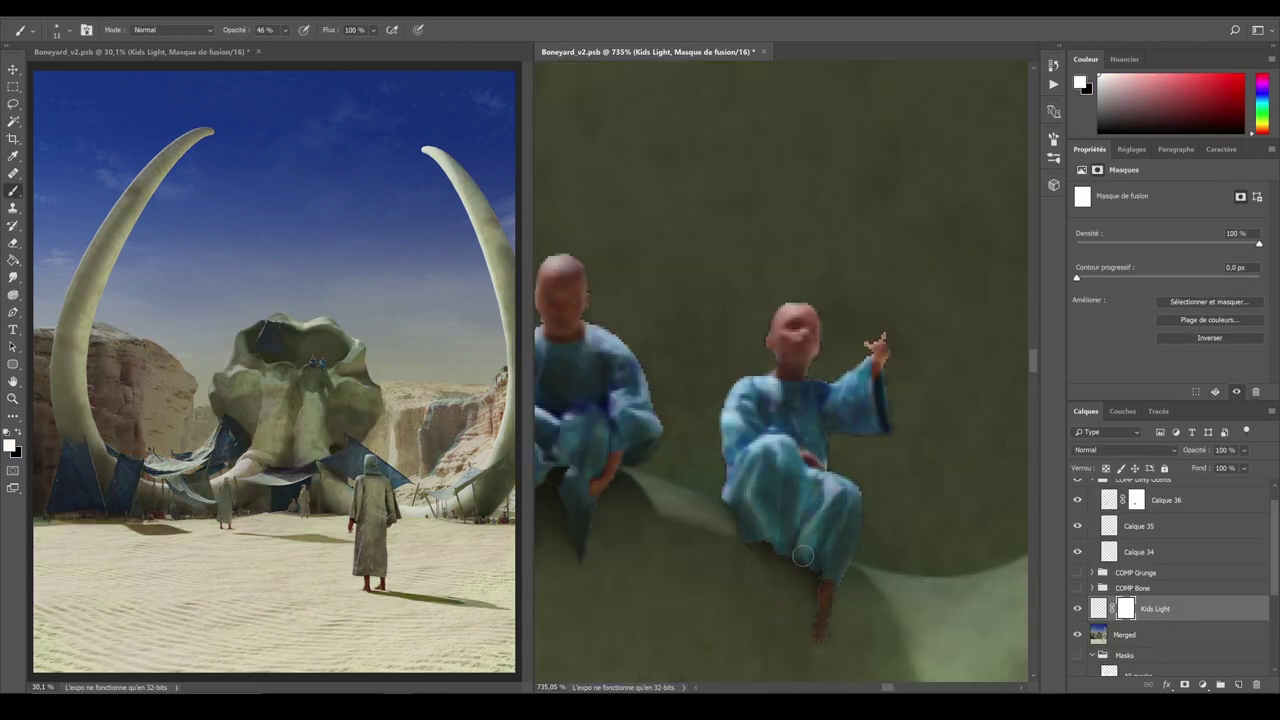
scroll(698, 454, "down", 2, "alt")
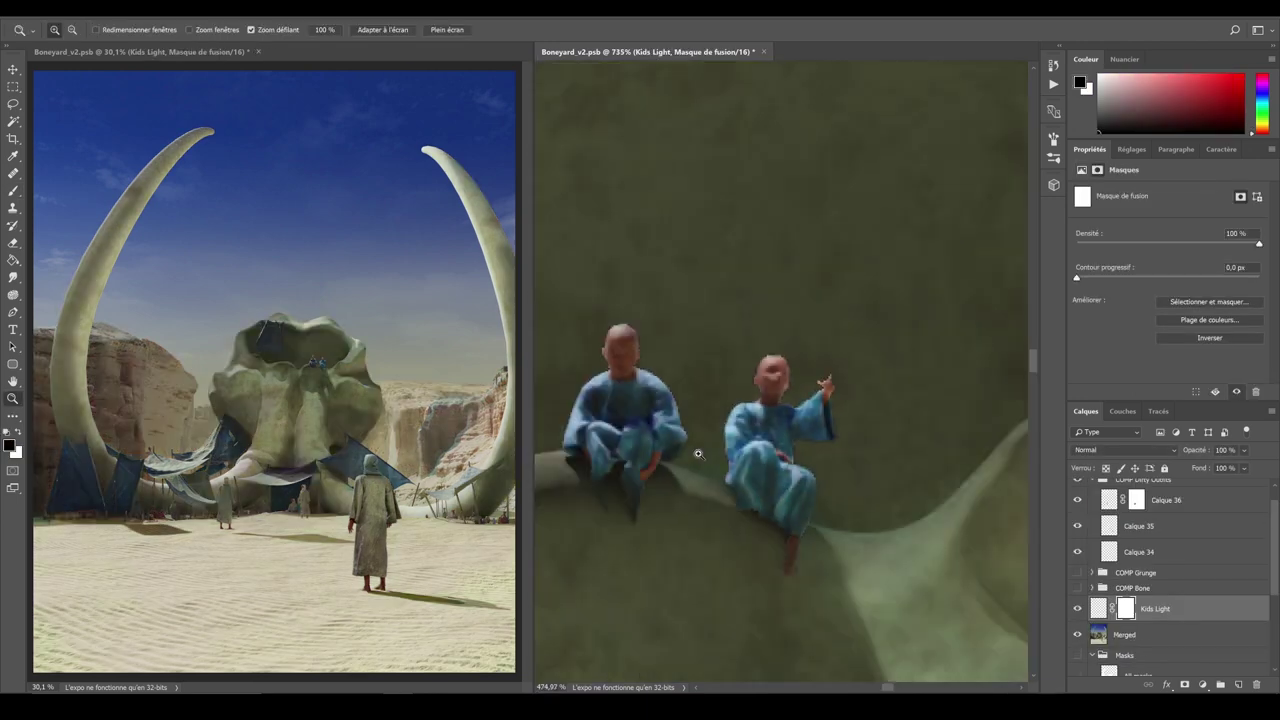
scroll(698, 454, "down", 8, "alt")
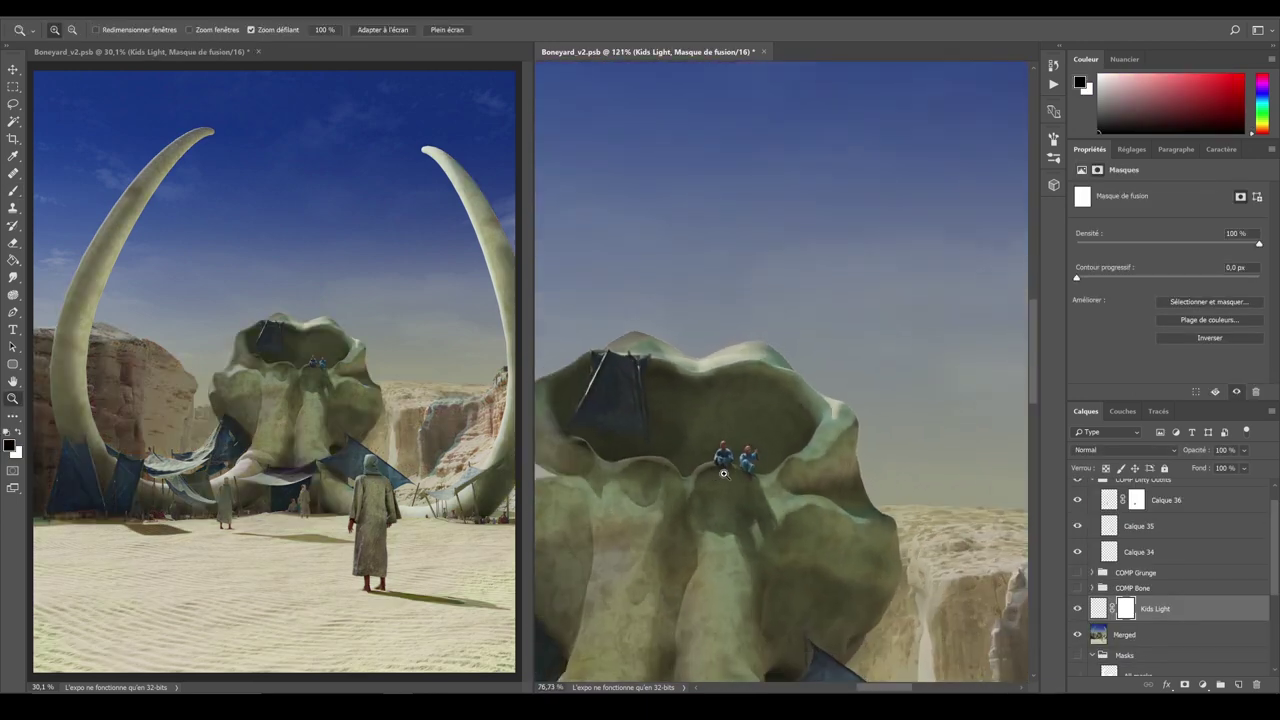
scroll(724, 473, "down", 3, "alt")
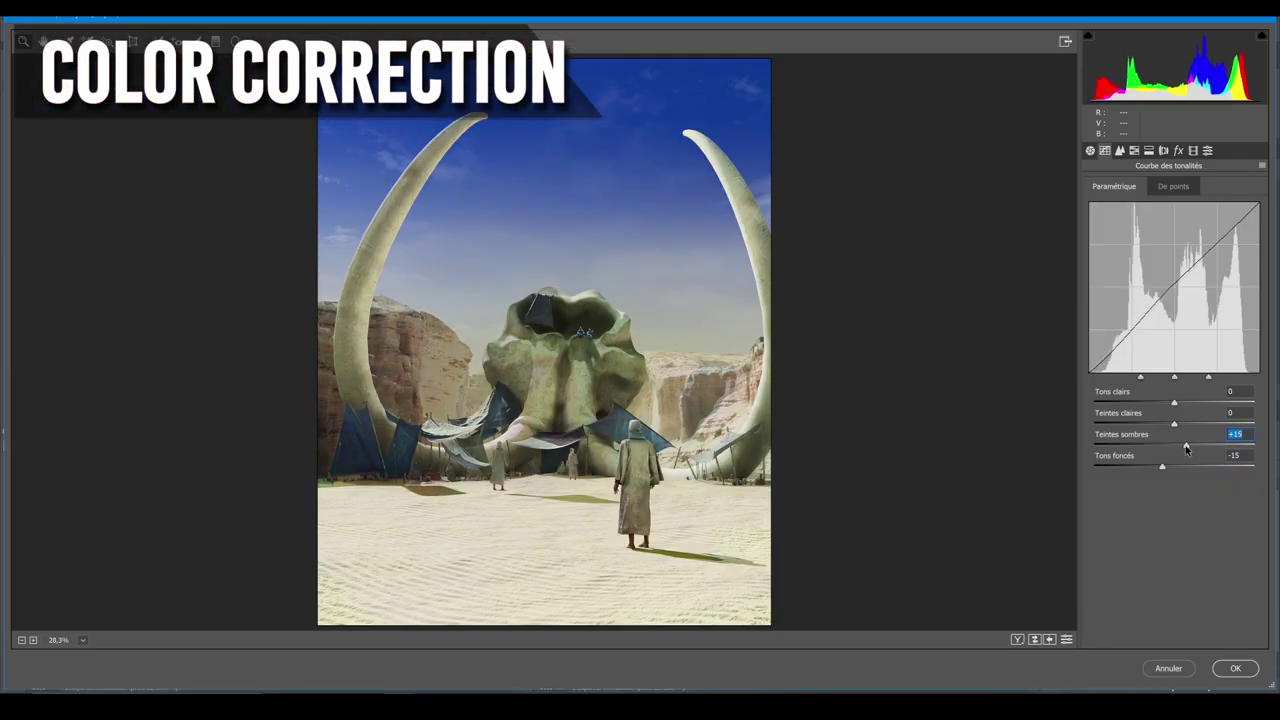
Step: In Camera Raw, deepen the blacks slightly, raise the whites, and add a gentle brightening curve
left_click_drag(1188, 449, 1175, 449)
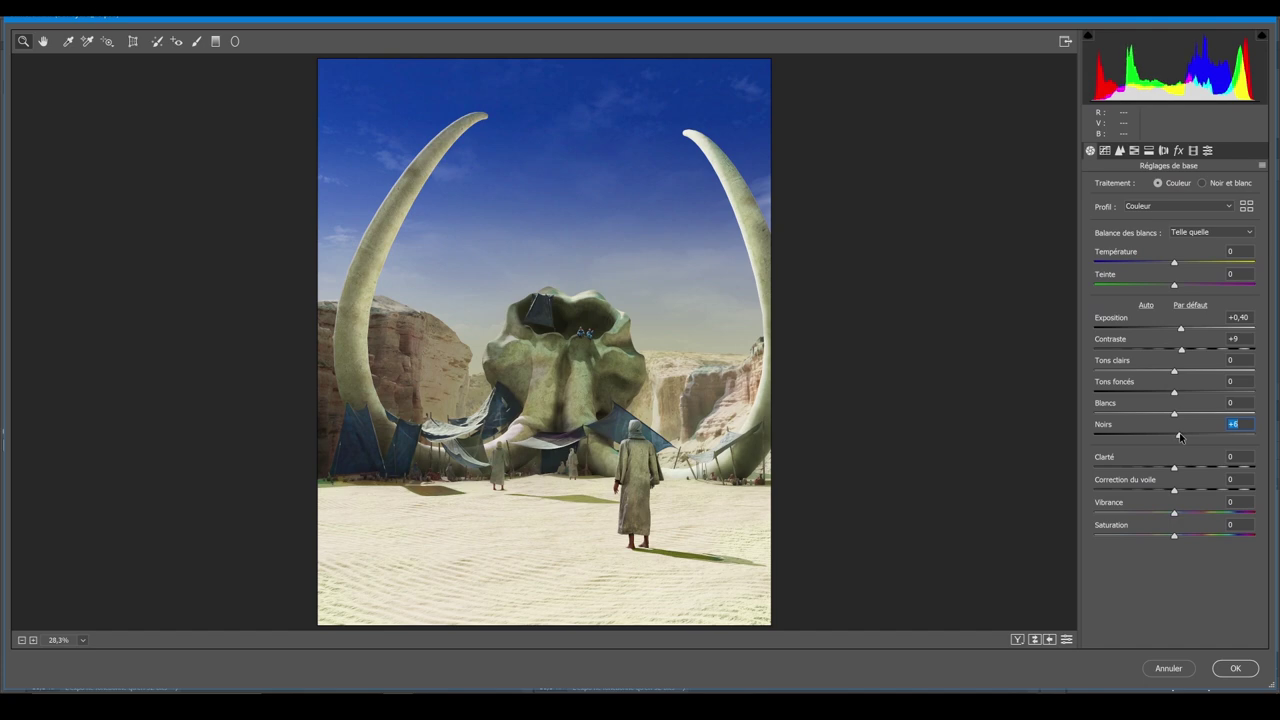
left_click_drag(1192, 420, 1198, 422)
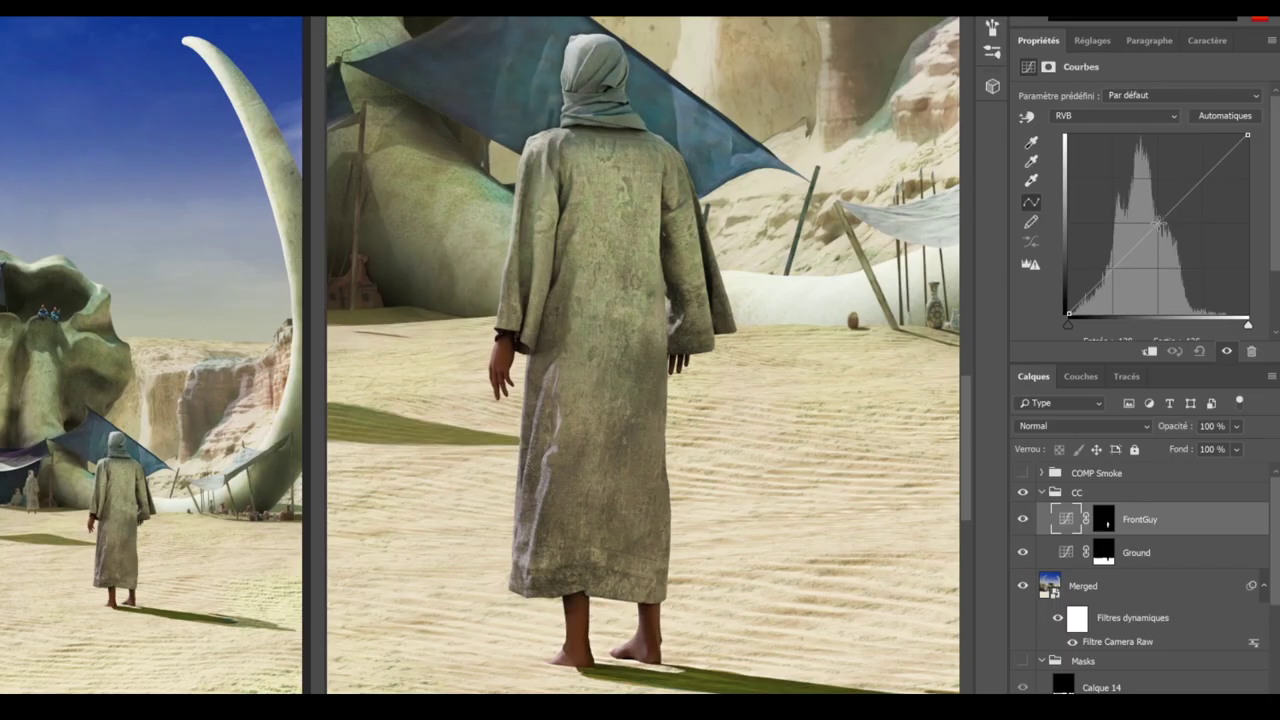
left_click_drag(1160, 222, 1151, 214)
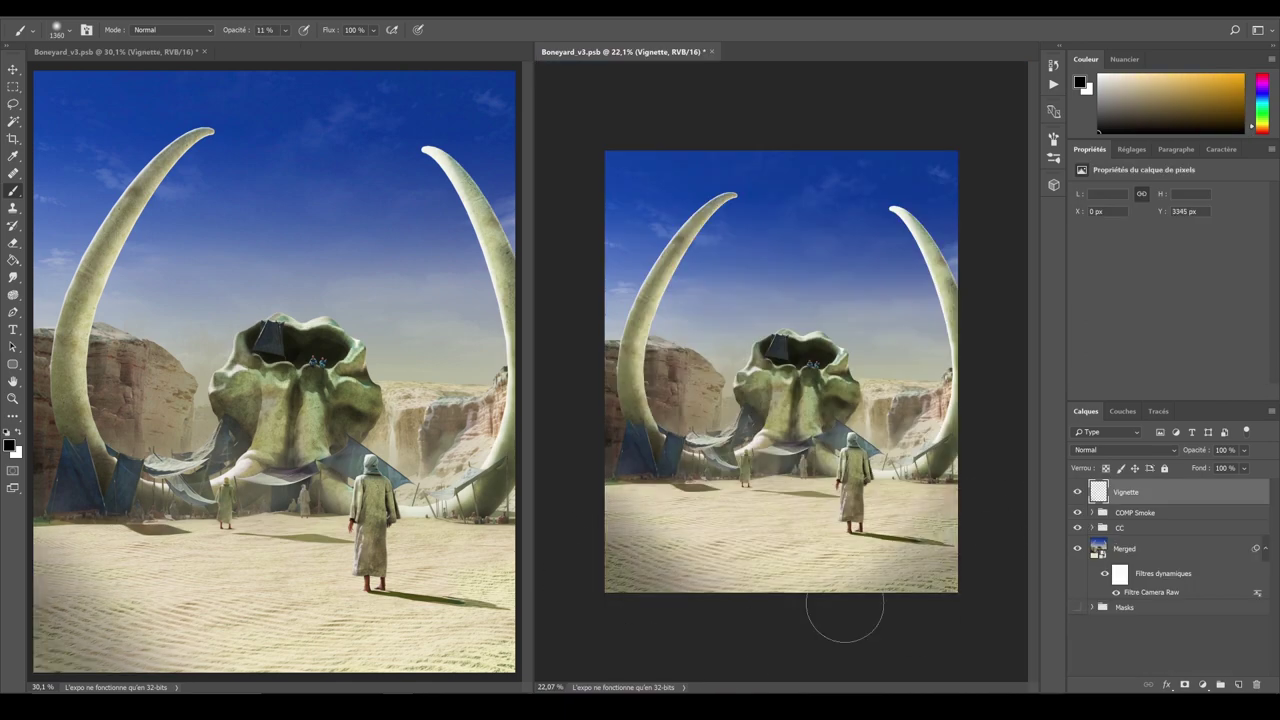
Step: Paint an edge vignette, add contrast and dehaze in Camera Raw, and place Final Merged copie above CamRaw Grade1
mouse_move(843, 608)
left_mouse_down()
mouse_move(985, 456)
mouse_move(938, 562)
left_mouse_up()
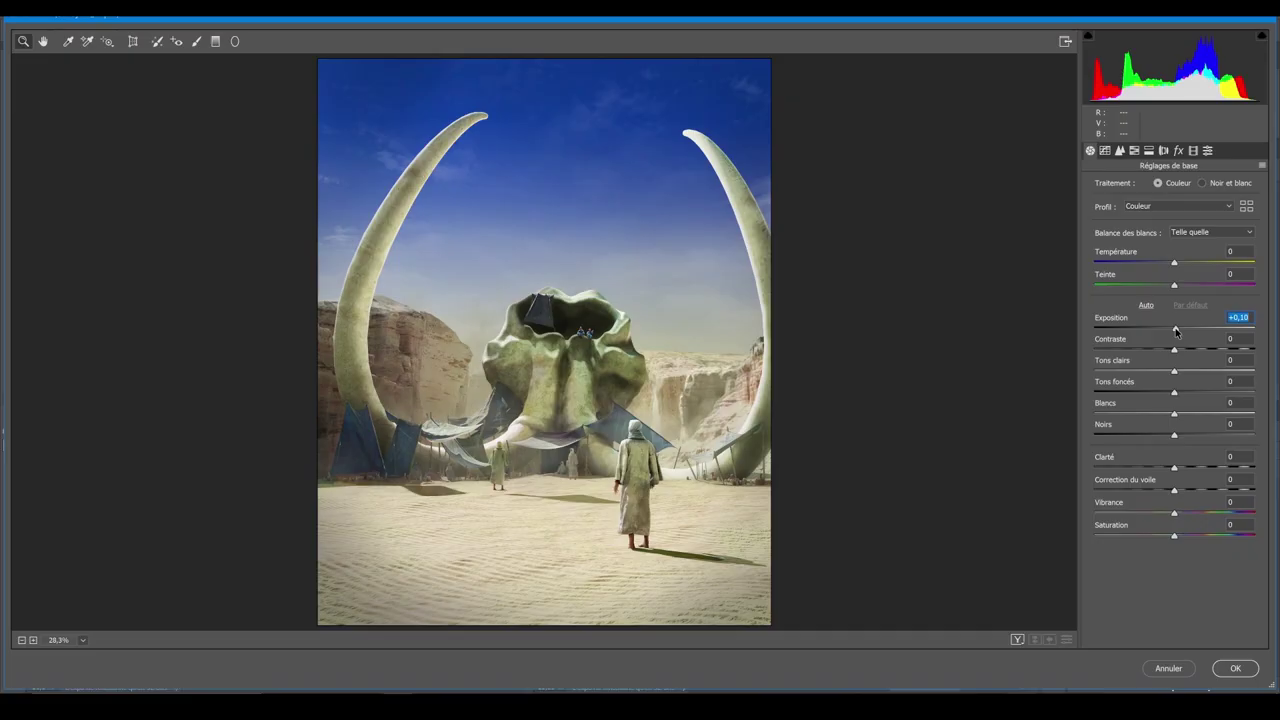
left_click_drag(1174, 350, 1181, 352)
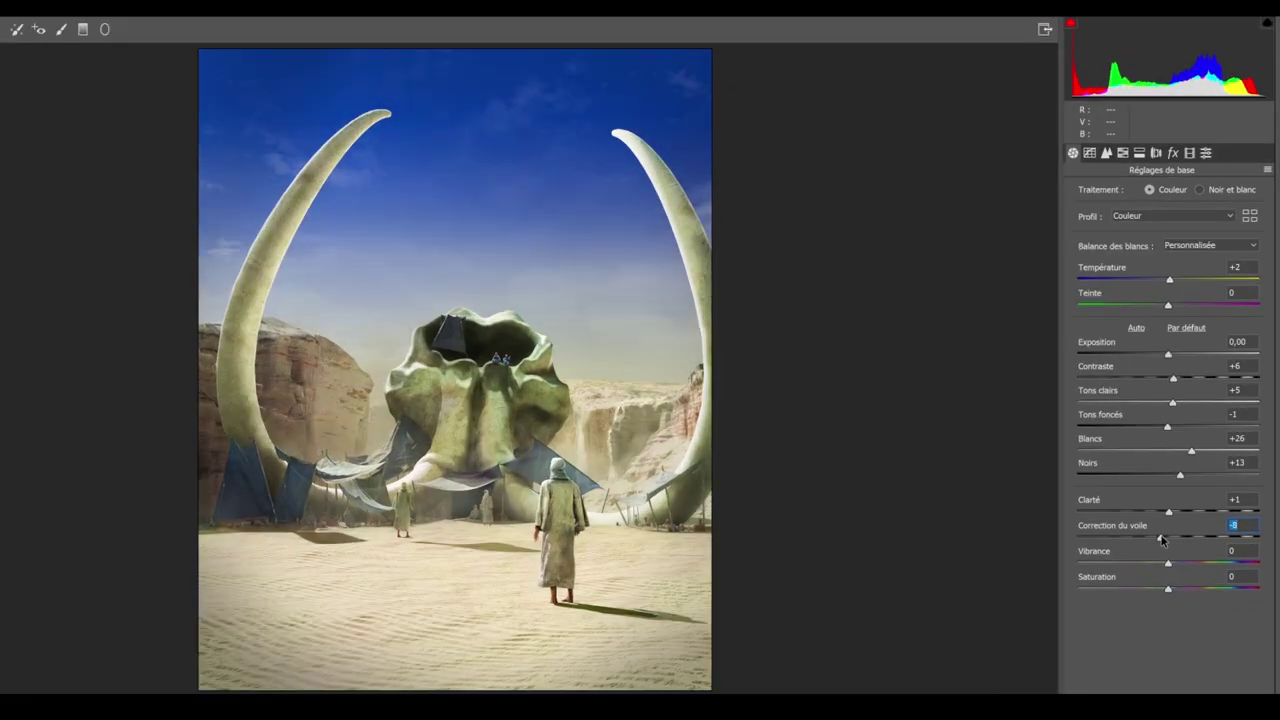
left_click_drag(1161, 540, 1162, 540)
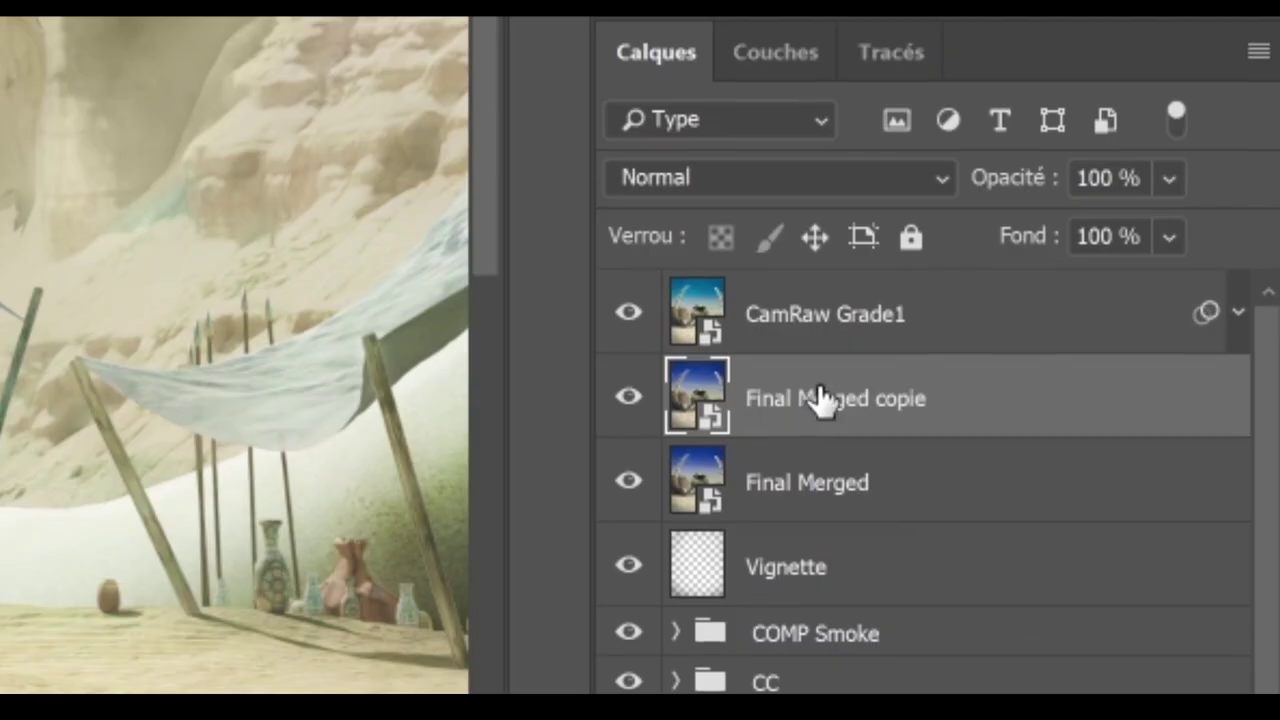
left_click_drag(823, 400, 823, 357)
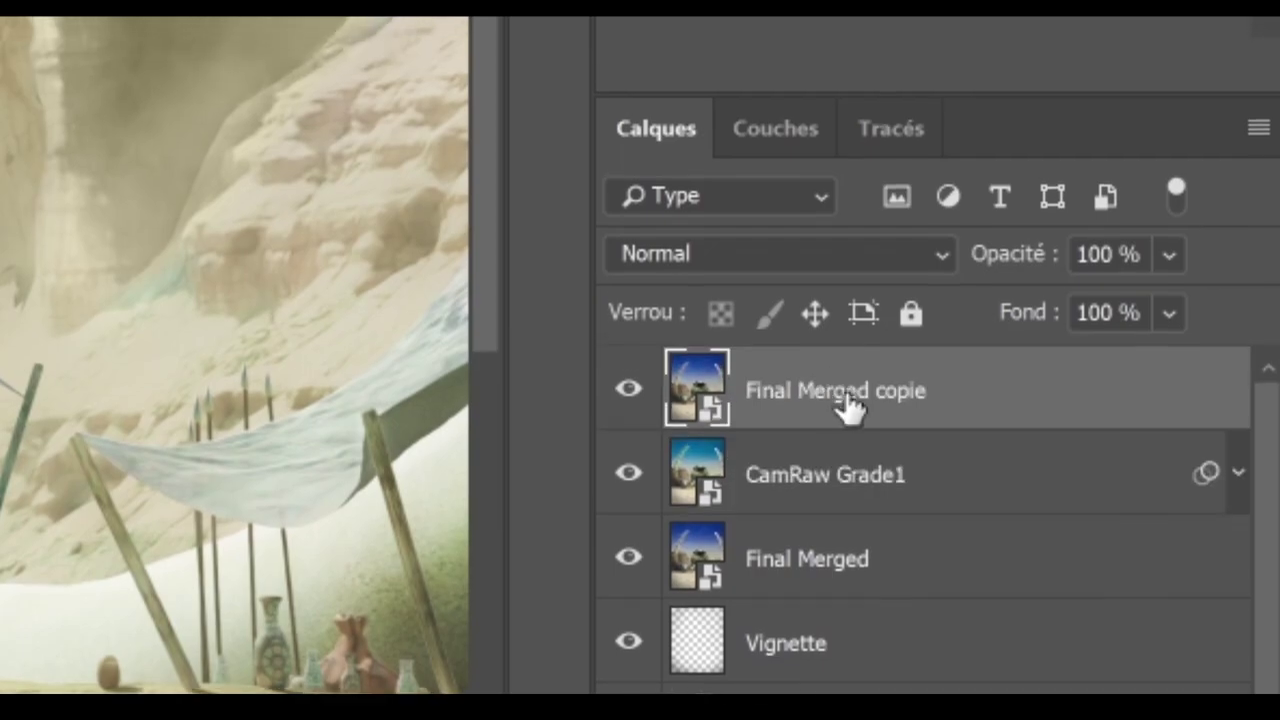